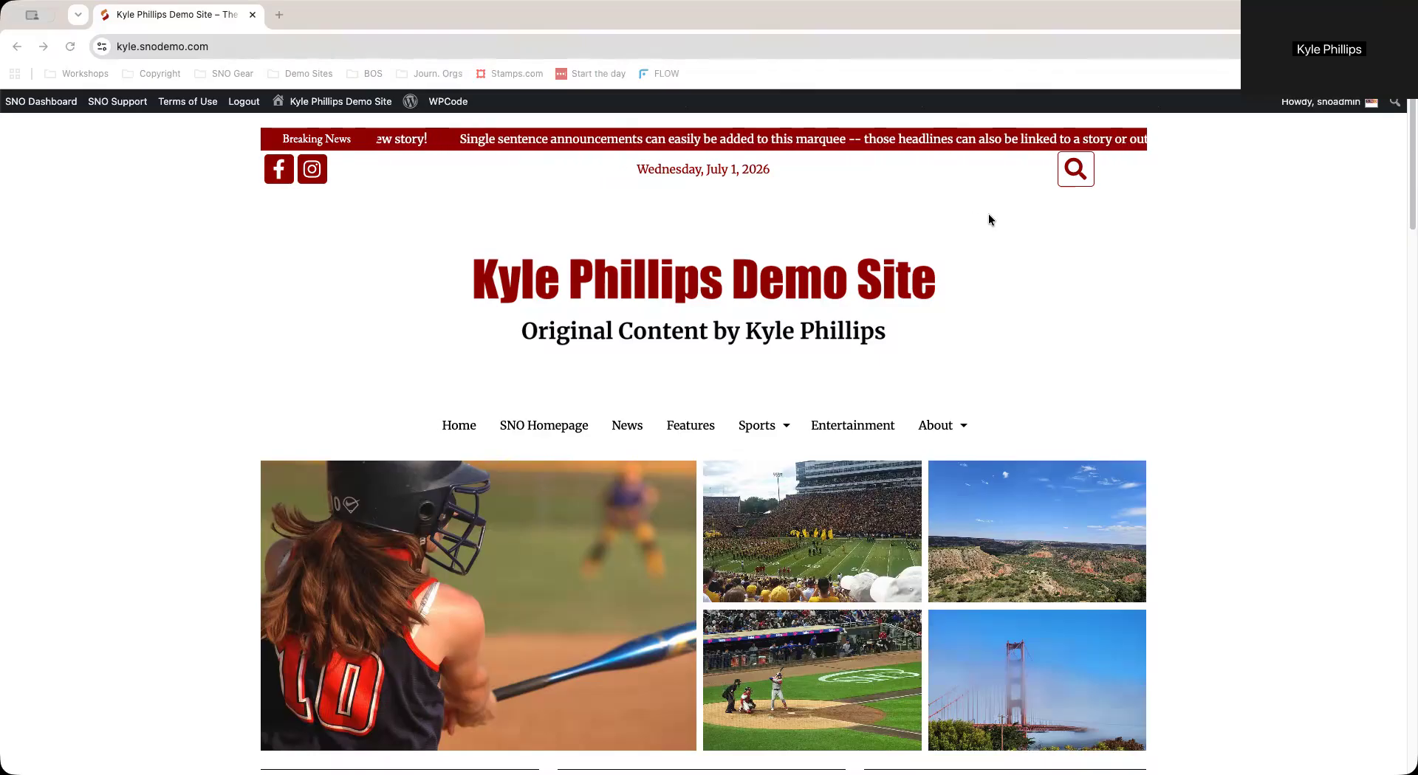
# - Open the Social Media Icons section of the SNO Design Options
pyautogui.click(53, 105)
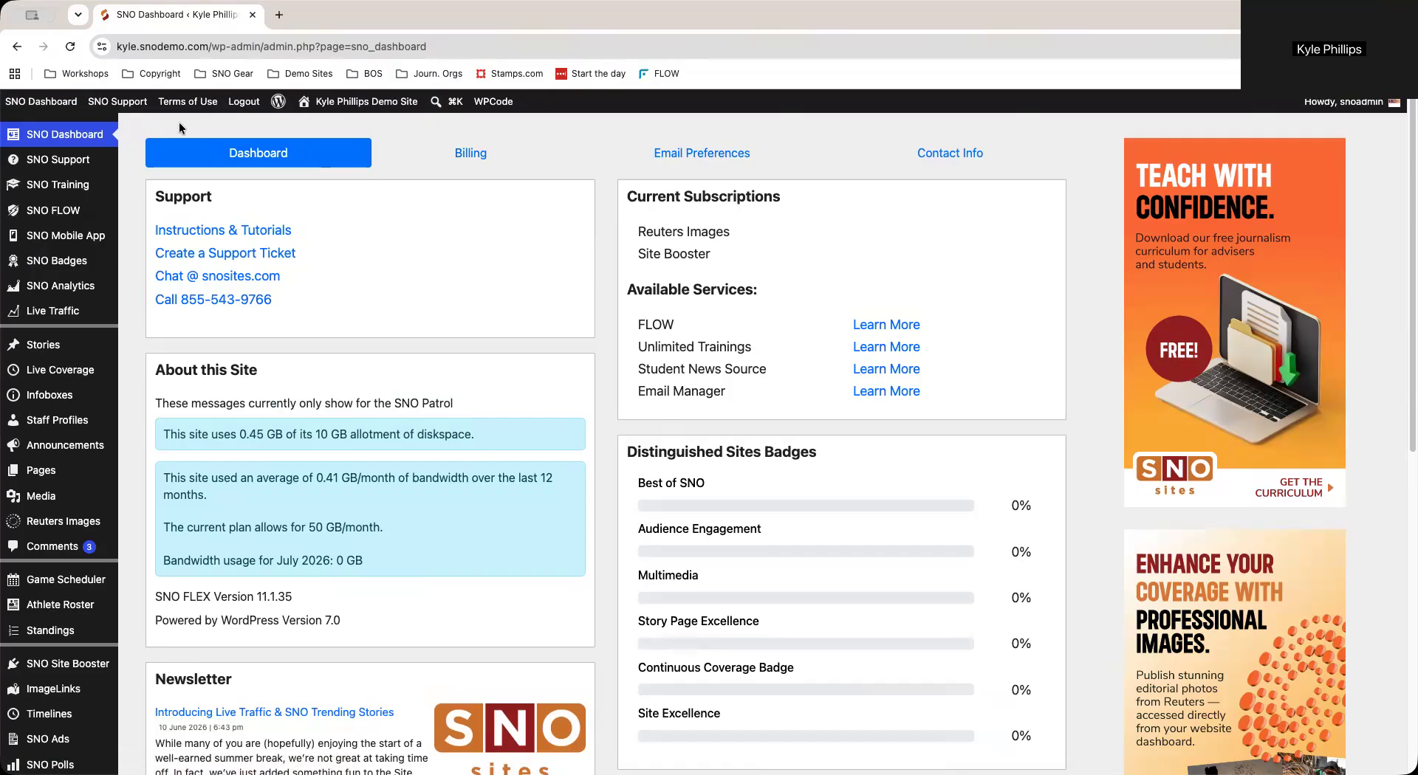
pyautogui.moveTo(59, 106)
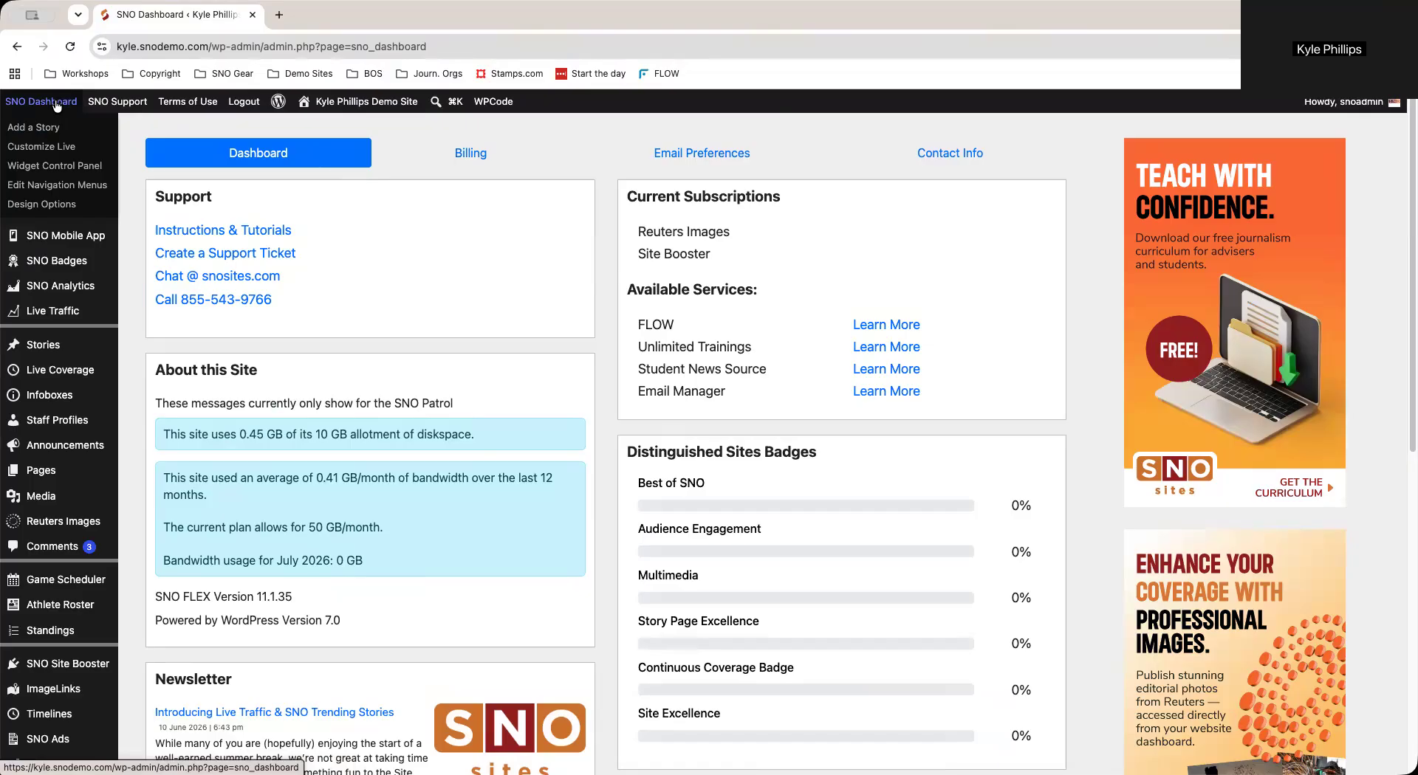
pyautogui.click(60, 204)
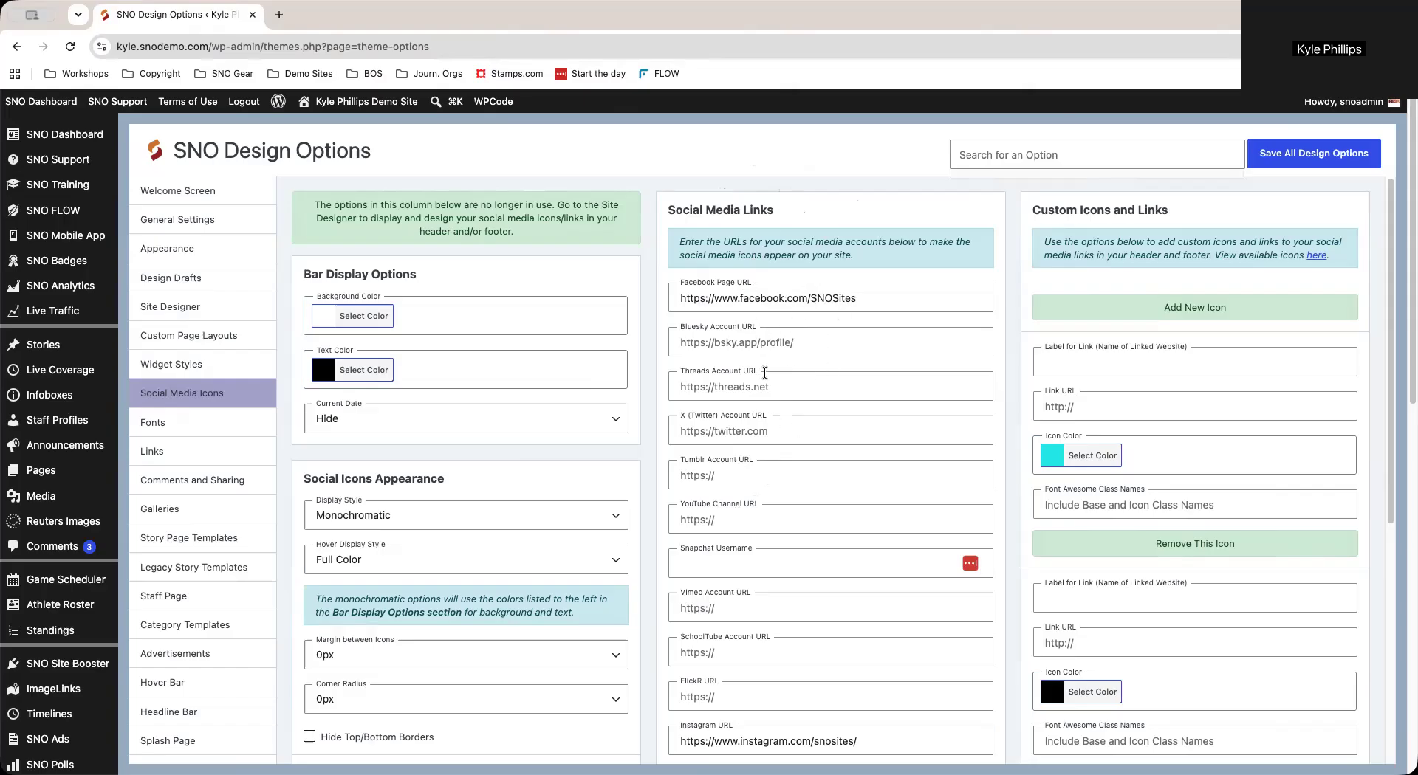
pyautogui.scroll(-2, 792, 362)
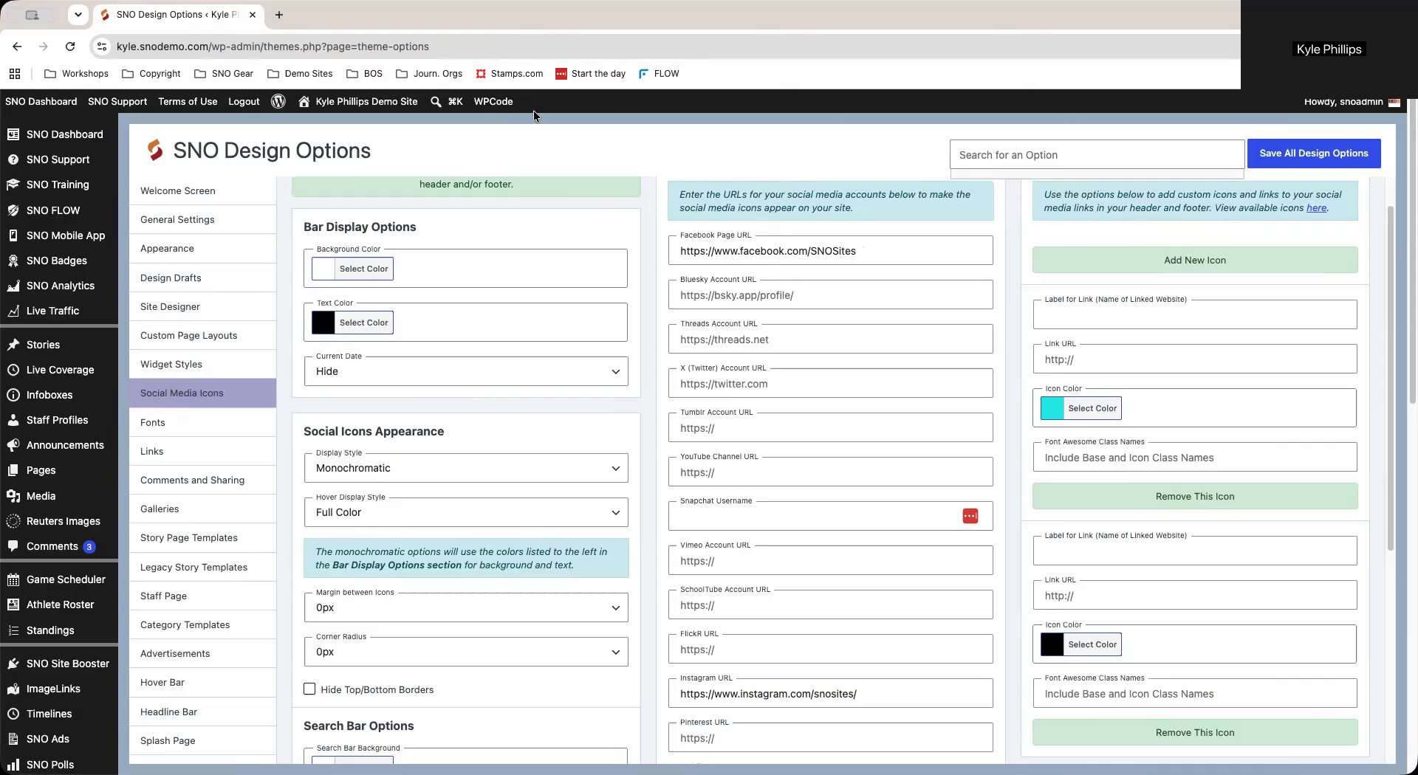
# - View the live site in a new browser tab, test its Facebook header icon, and close the linked page
pyautogui.rightClick(370, 102)
pyautogui.click(403, 111)
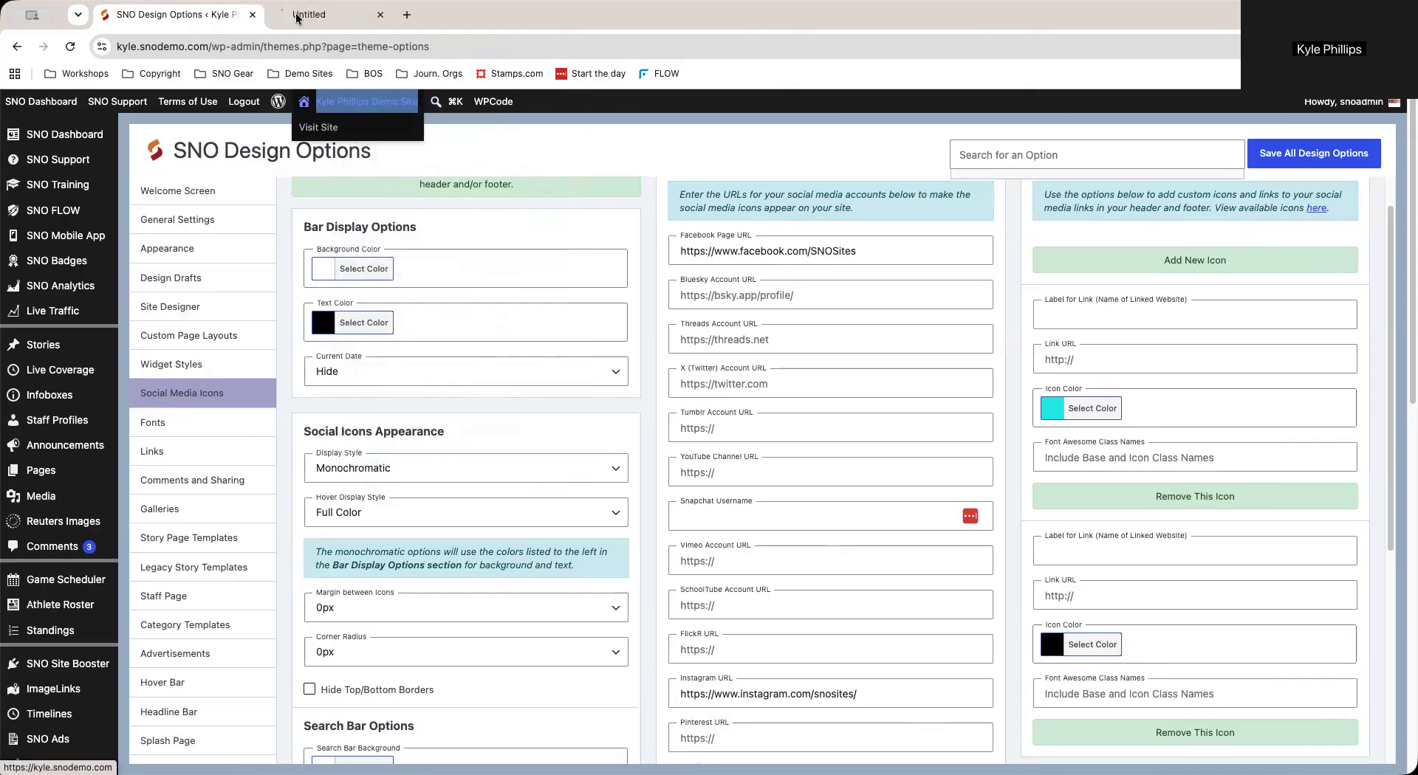
pyautogui.click(295, 16)
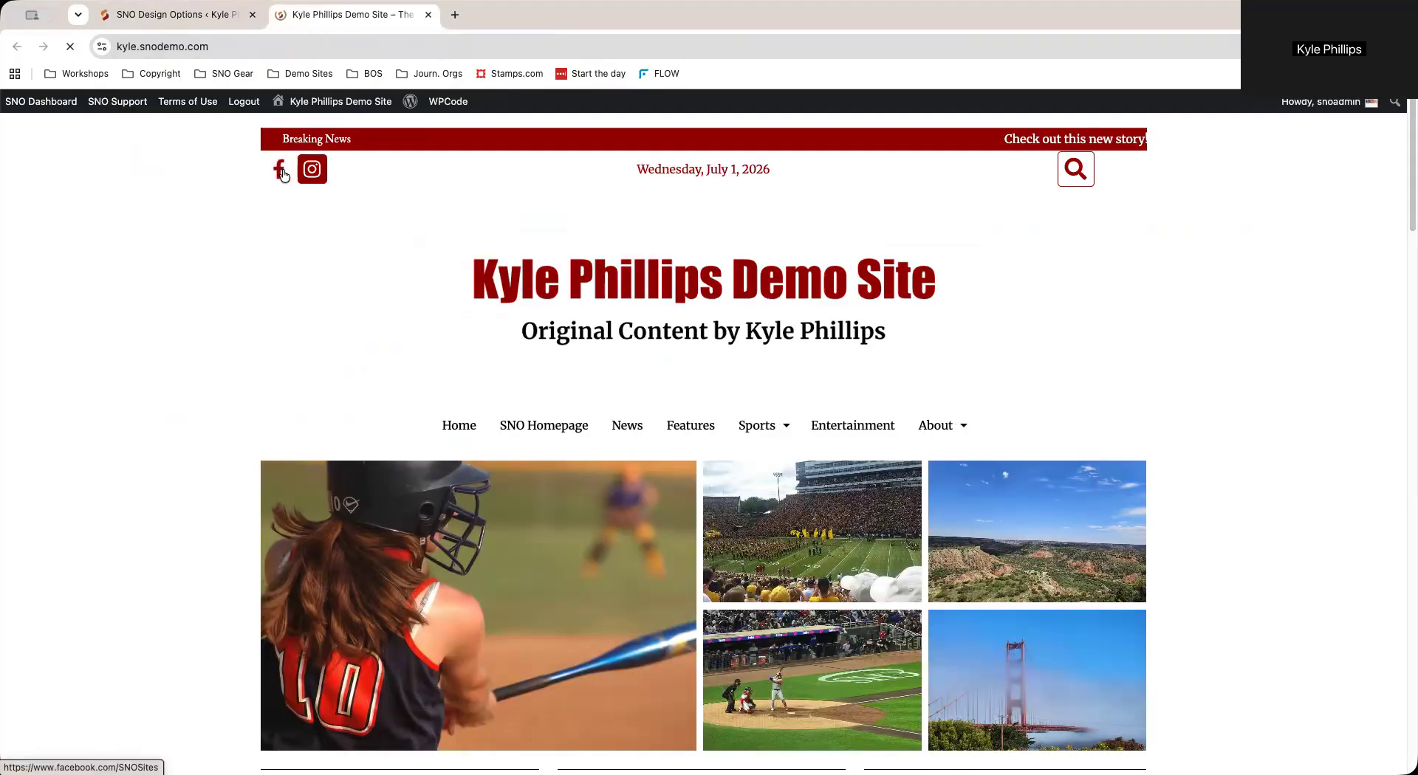
pyautogui.click(282, 170)
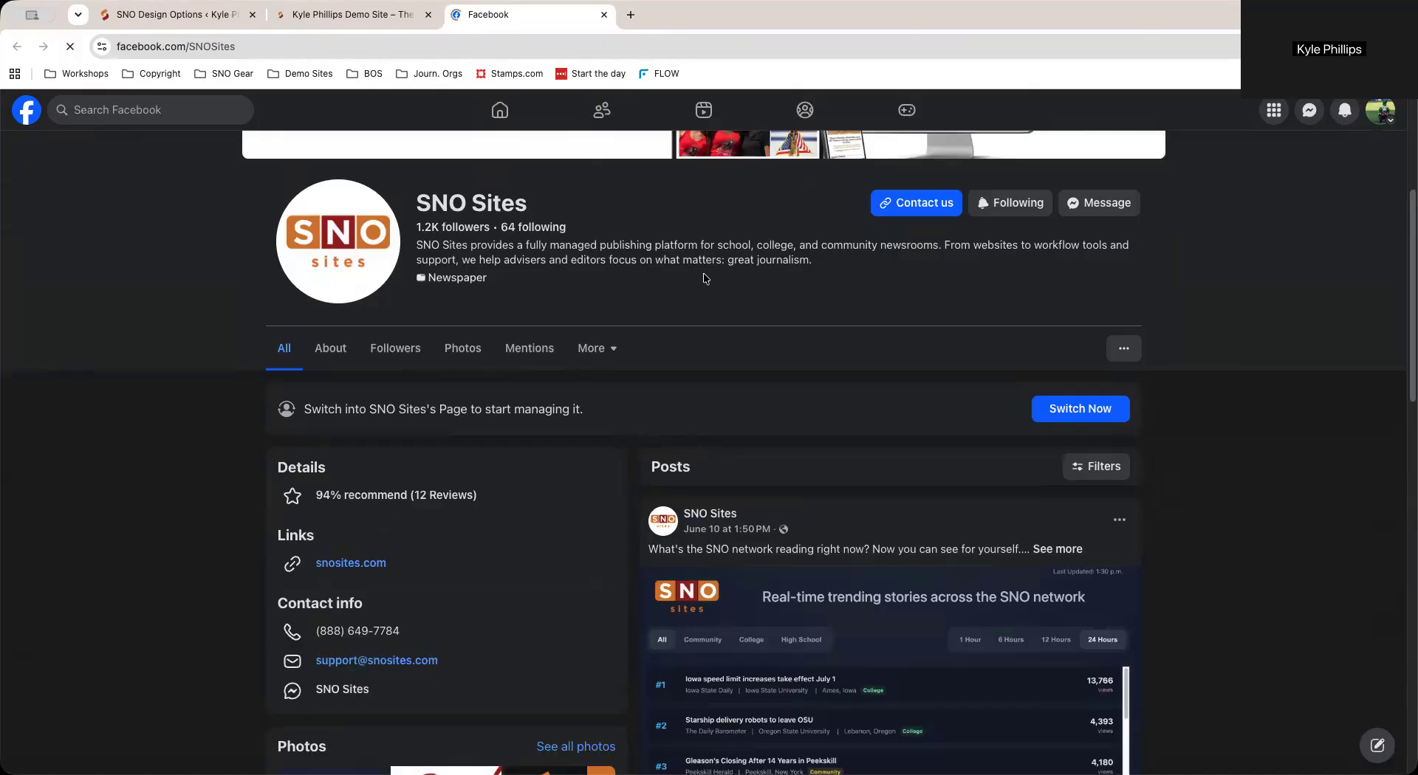
pyautogui.click(604, 17)
pyautogui.click(197, 16)
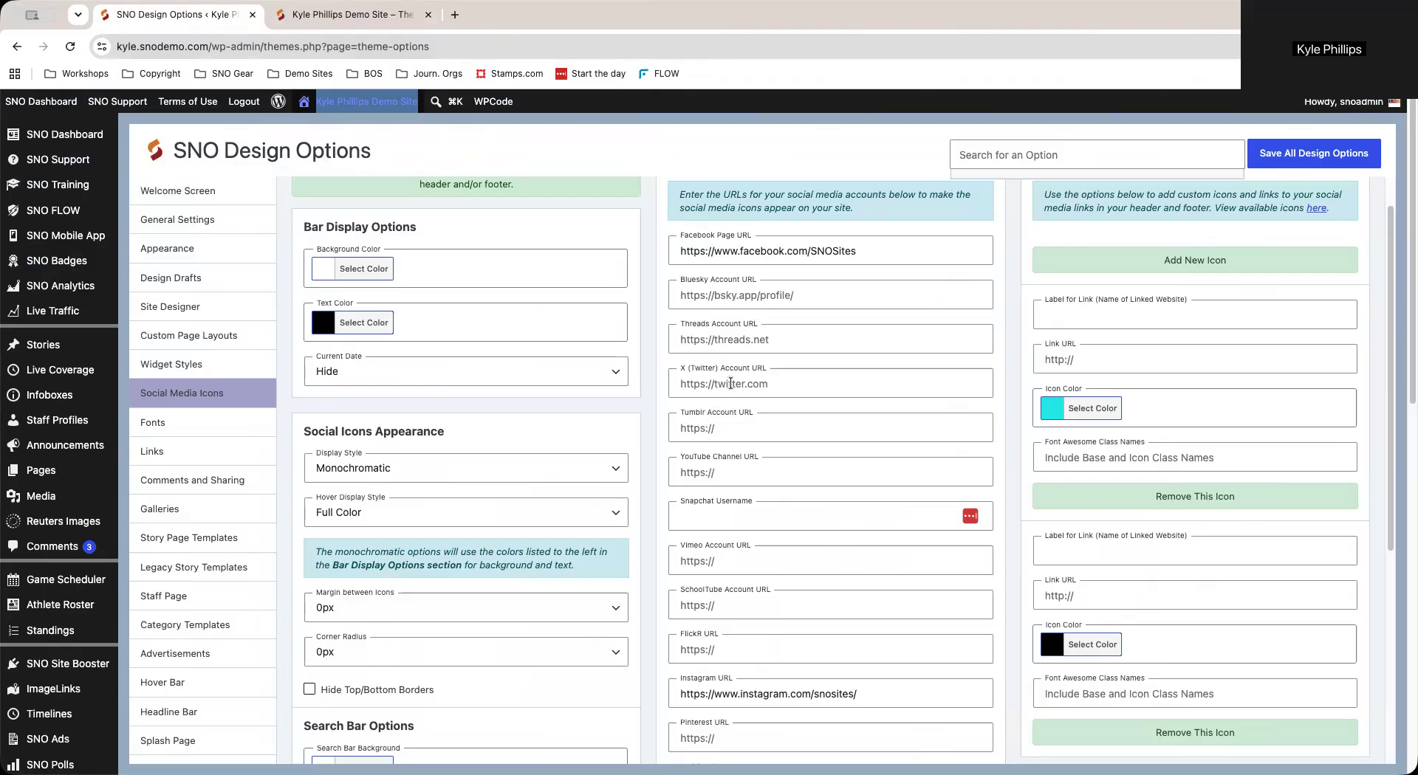
pyautogui.click(731, 383)
pyautogui.write('https')
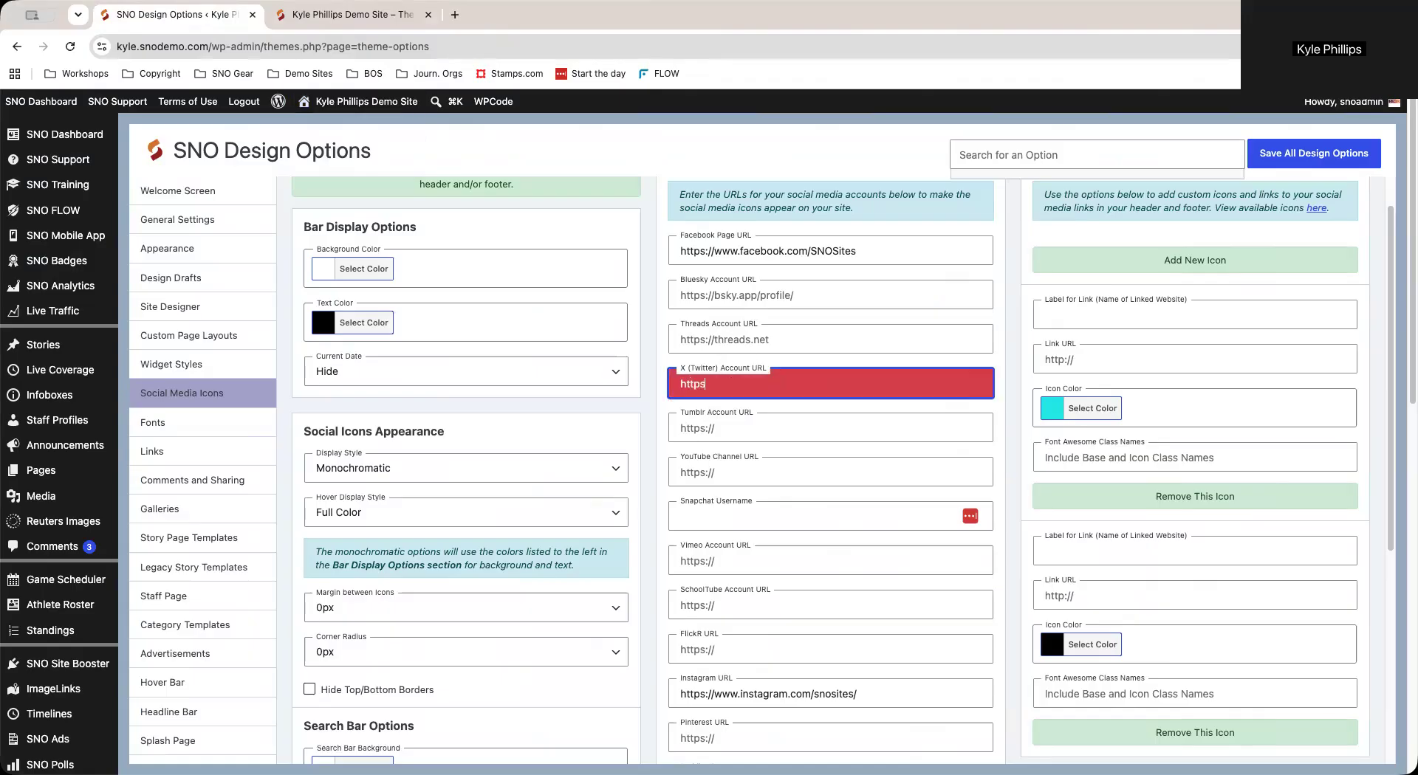
pyautogui.write('://twitter.com/b')
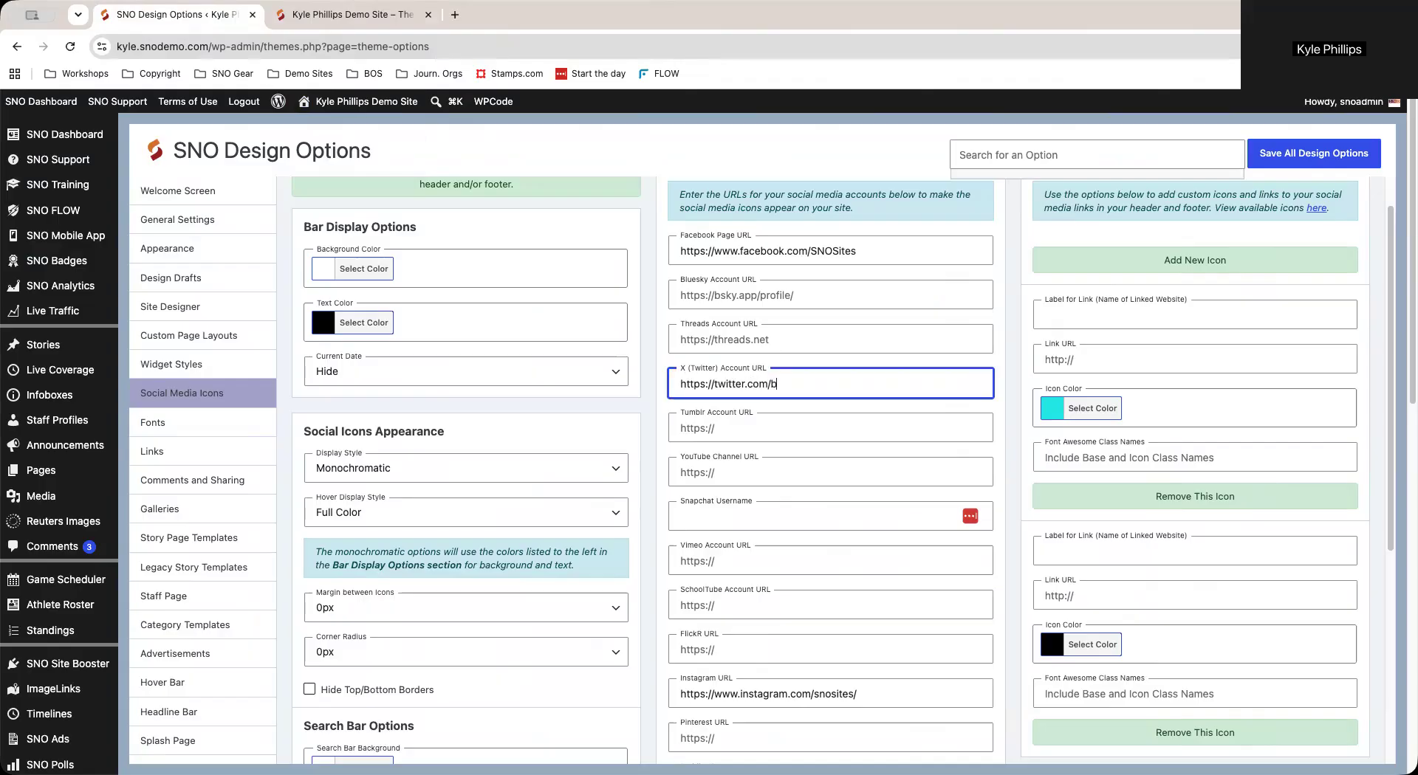
pyautogui.write('estofsno')
pyautogui.click(1311, 152)
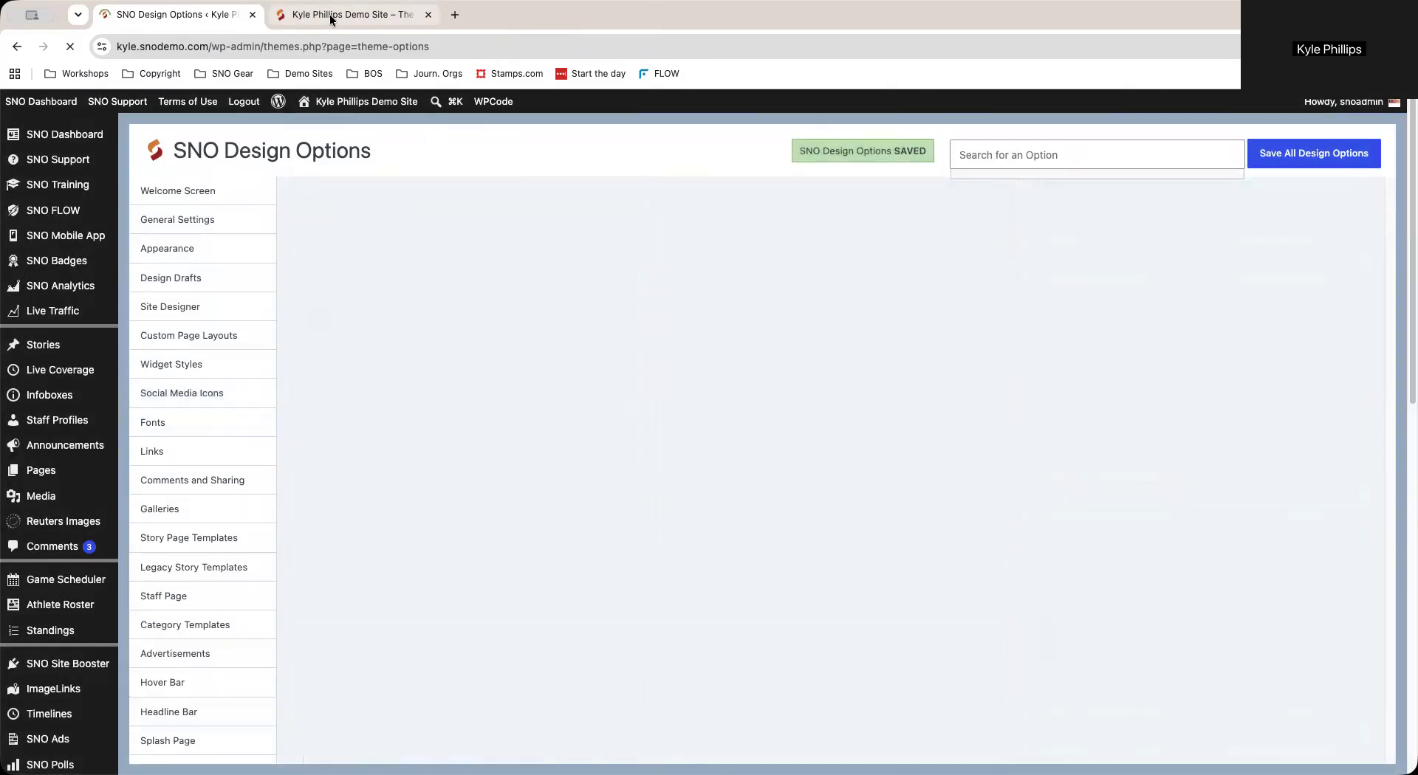
# - Reload the live homepage, test the X icon in its header, and close the linked profile page
pyautogui.click(348, 15)
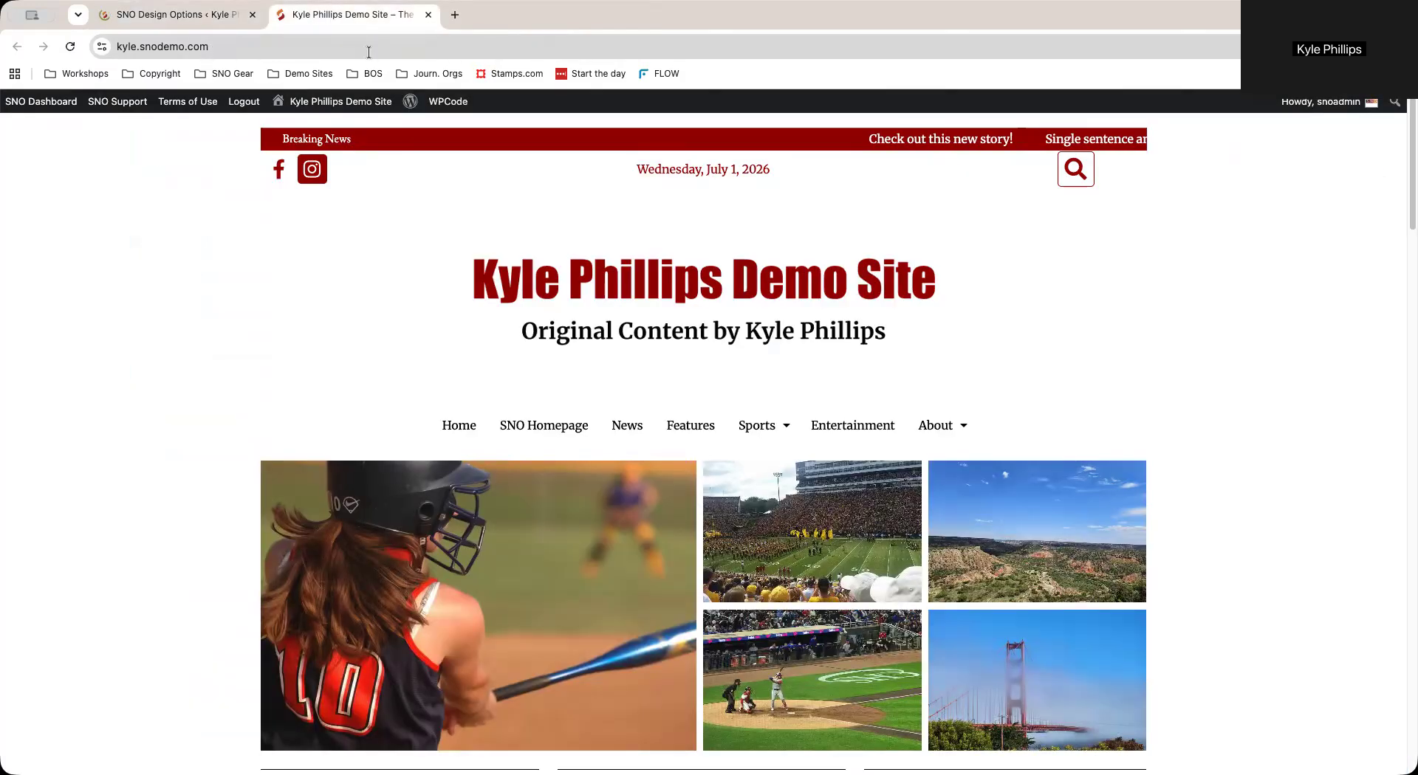
pyautogui.press('super+r')
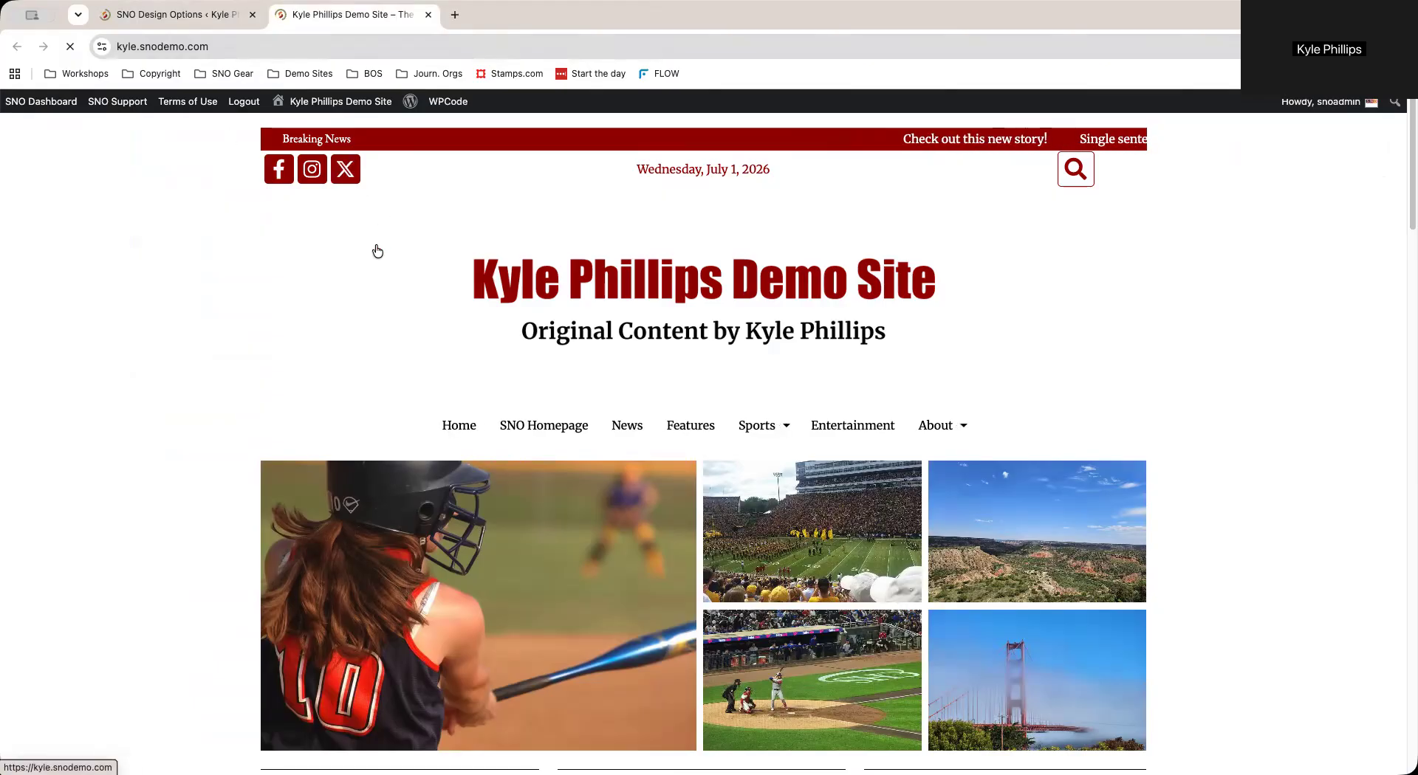
pyautogui.click(345, 169)
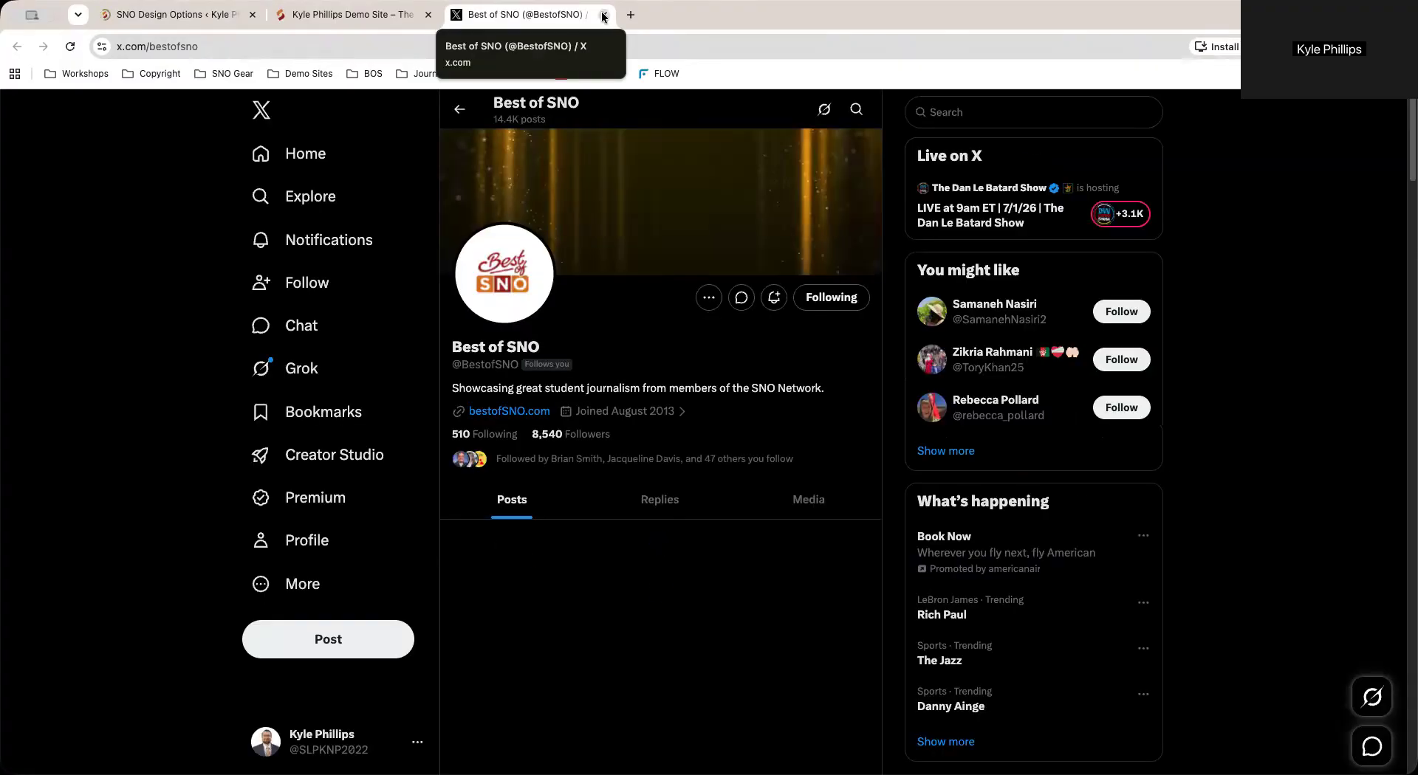
pyautogui.click(603, 15)
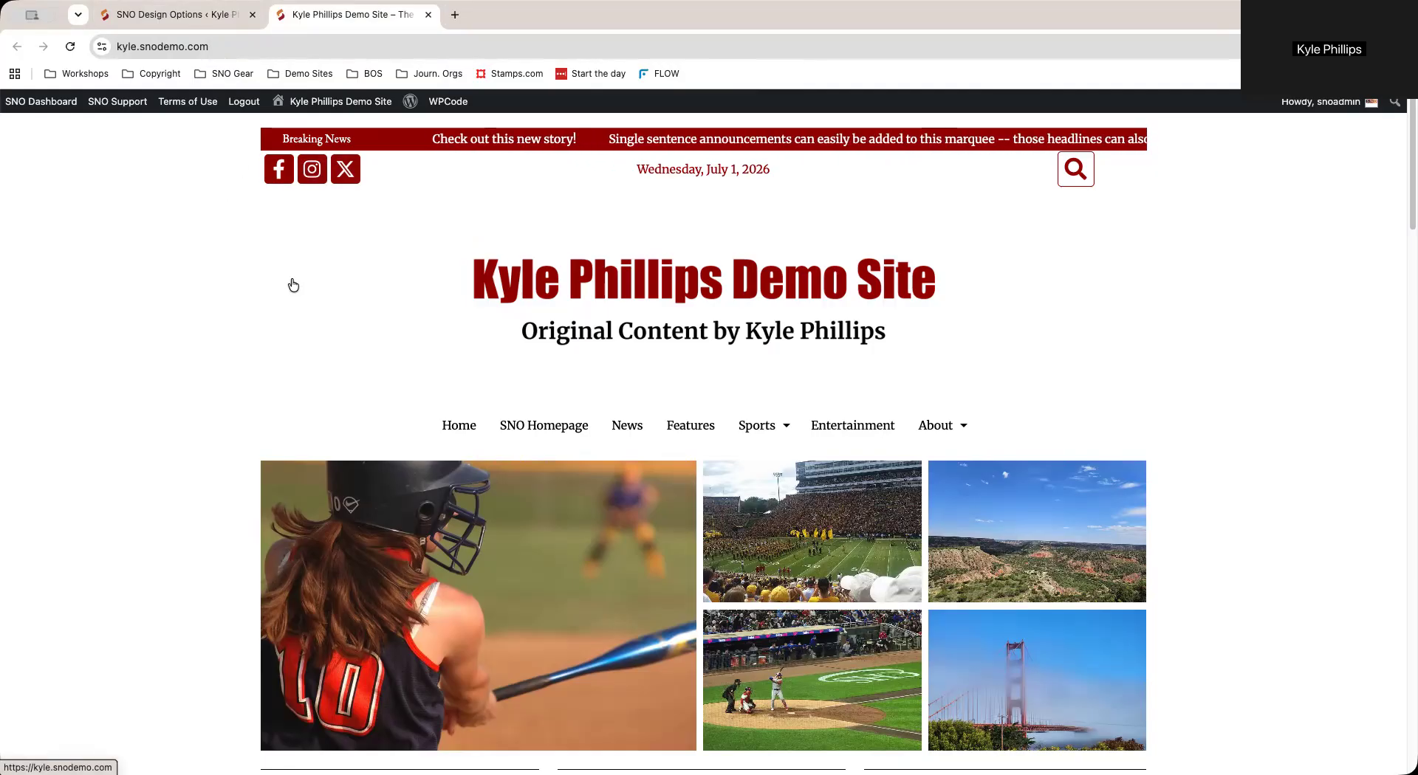
# - Clear the X (Twitter) Account URL in the design options, save, and reload the live homepage to check the header icons
pyautogui.click(180, 20)
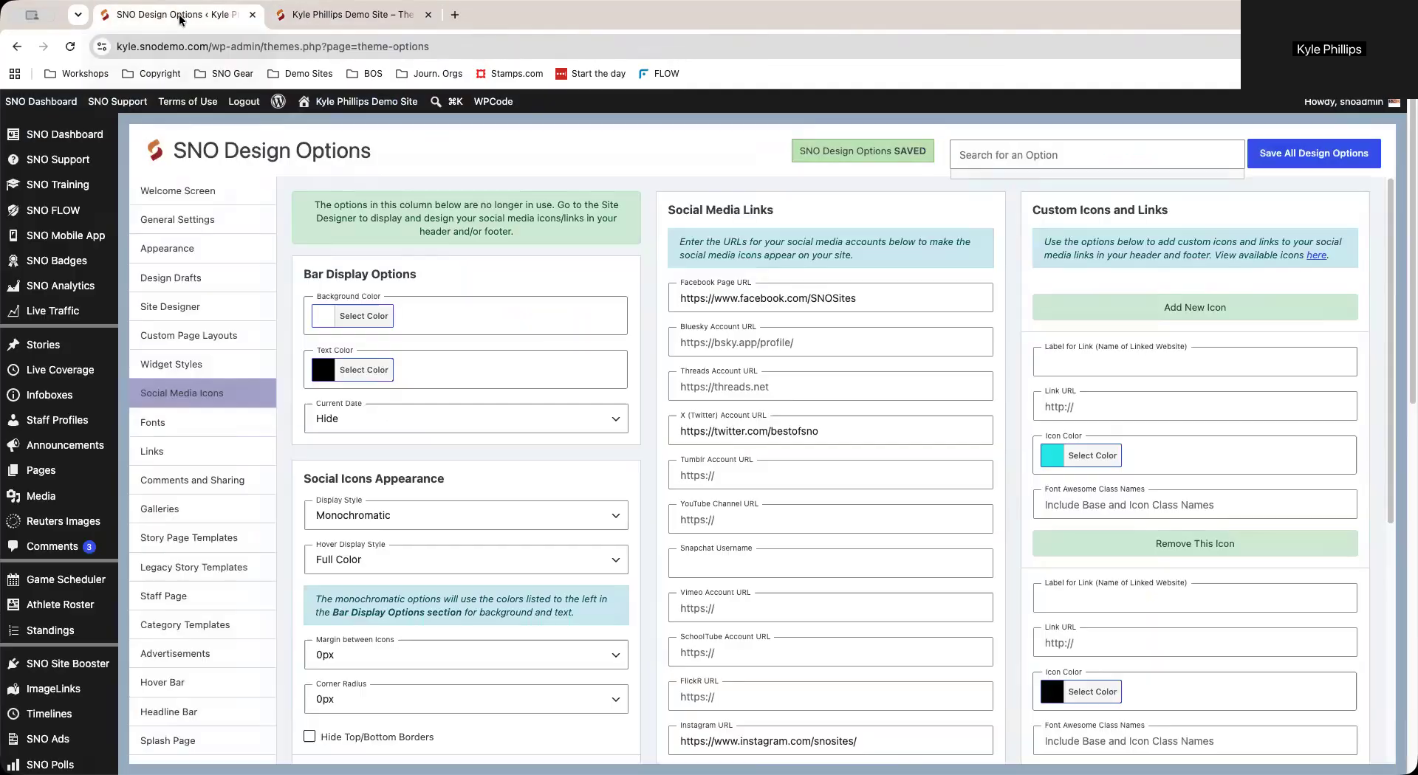
pyautogui.moveTo(828, 431); pyautogui.dragTo(723, 417)
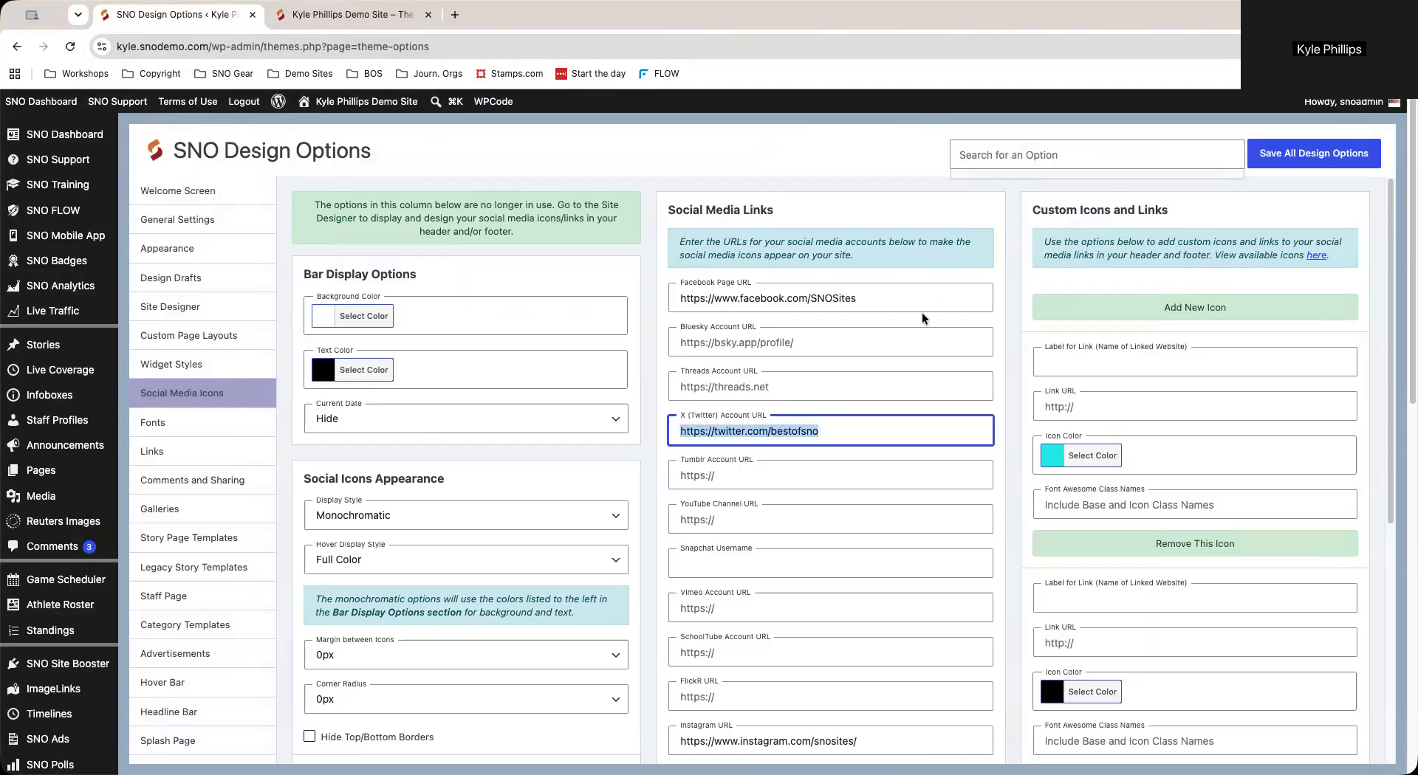
pyautogui.press('BackSpace')
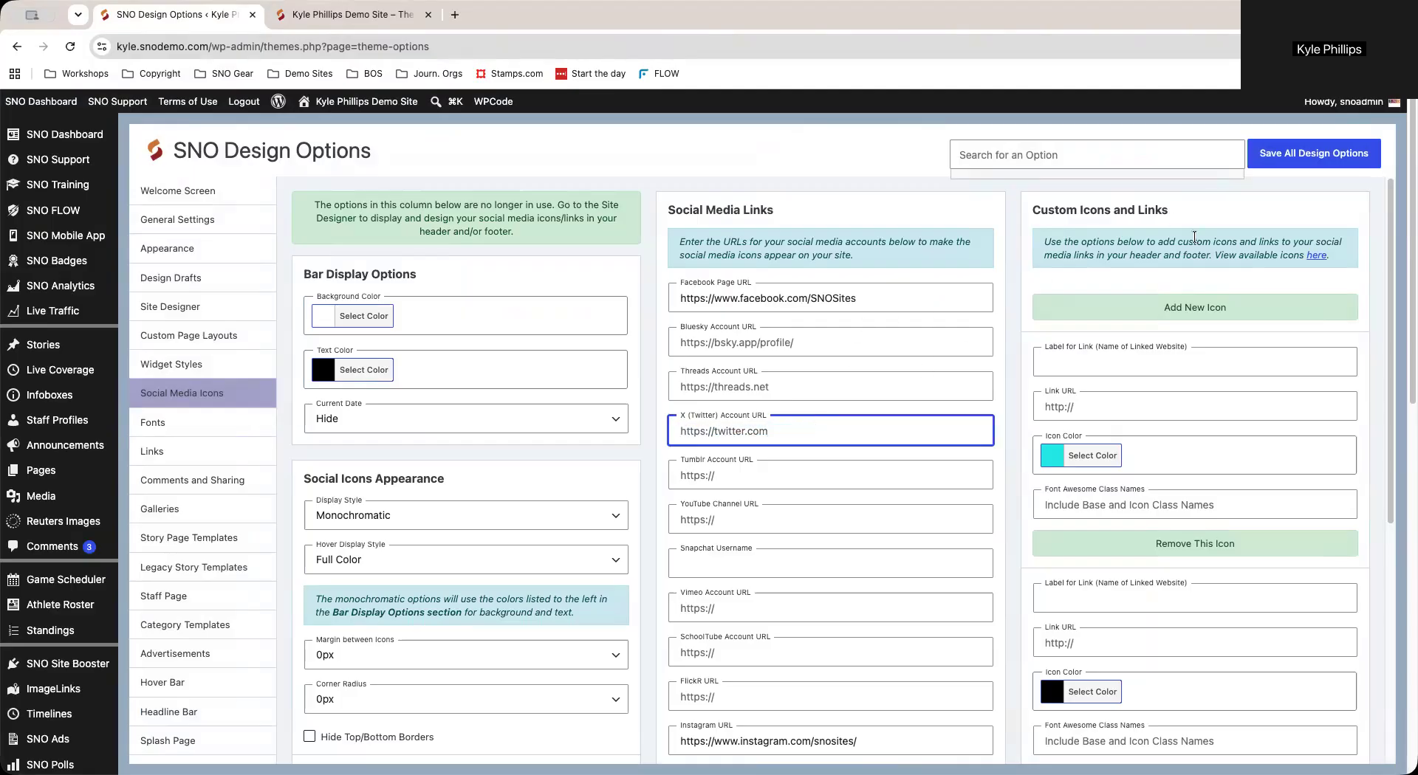
pyautogui.click(1311, 161)
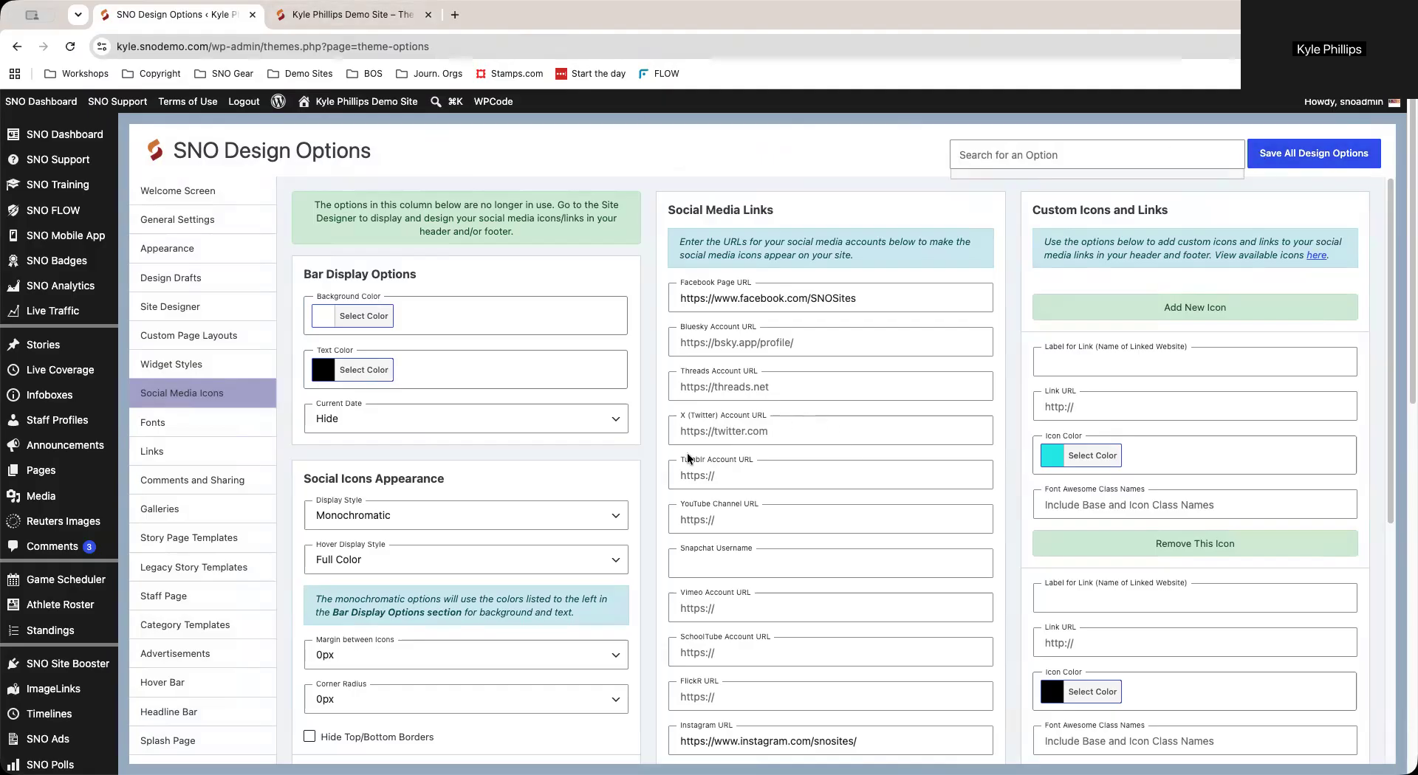
pyautogui.click(347, 14)
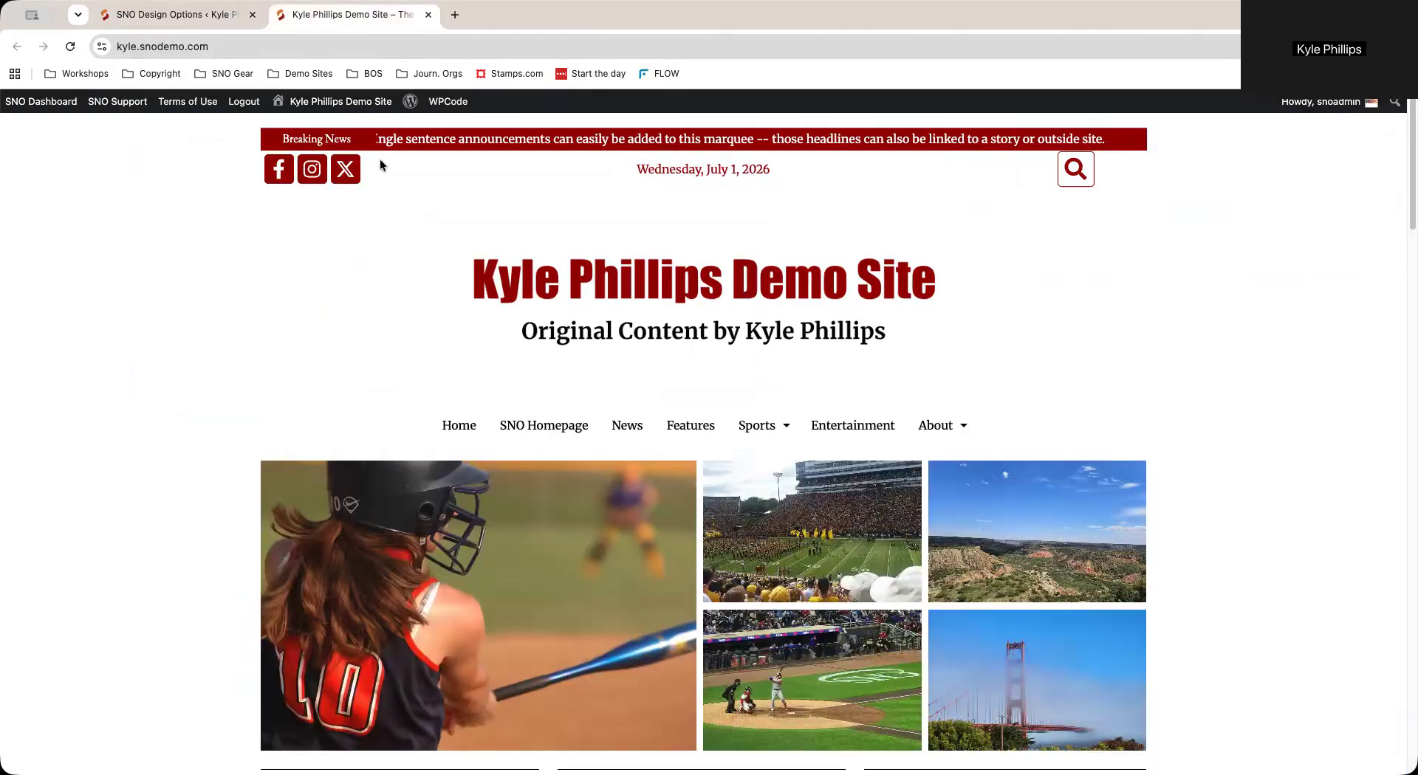
pyautogui.press('super+r')
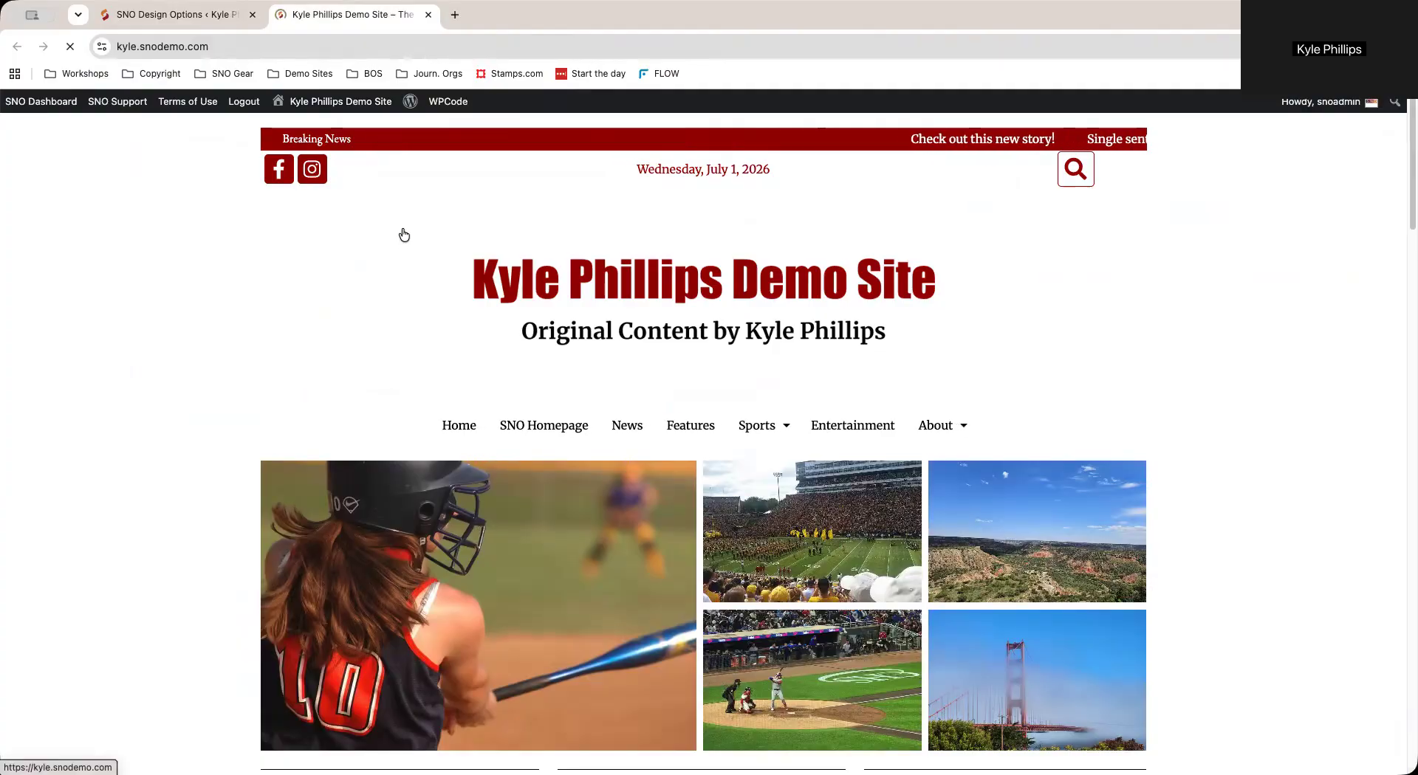
# - Return to the design options and review all the available fields under Social Media Links
pyautogui.click(115, 14)
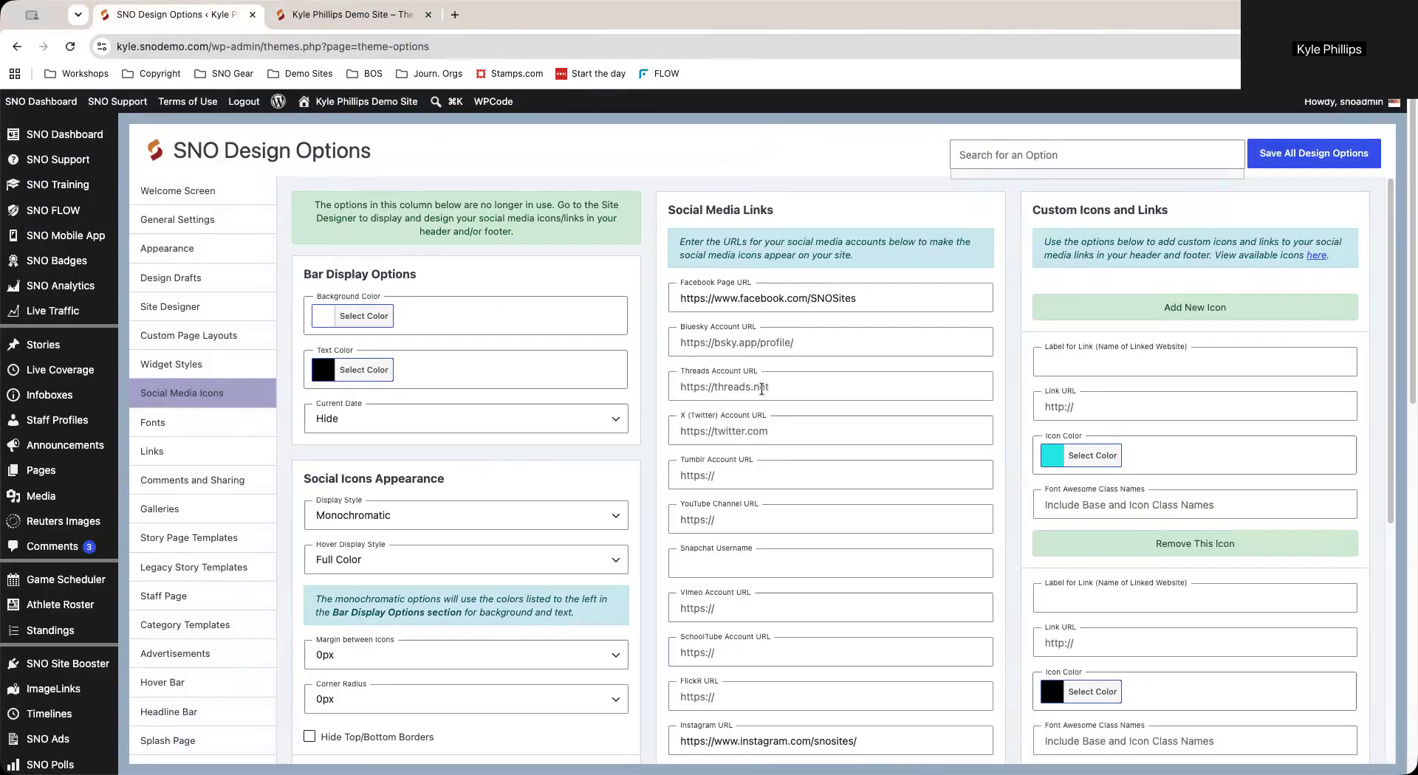
pyautogui.scroll(-1, 818, 343)
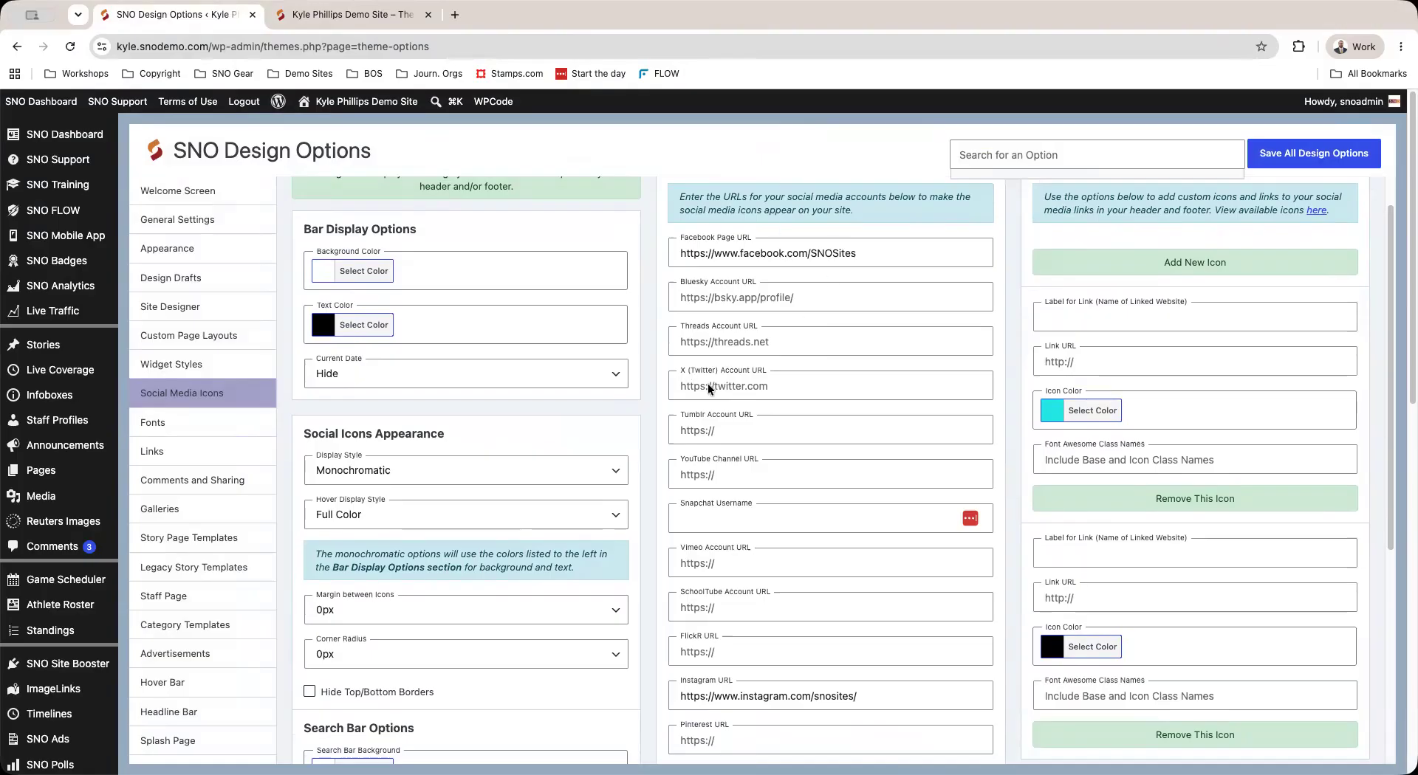
pyautogui.scroll(-5, 707, 383)
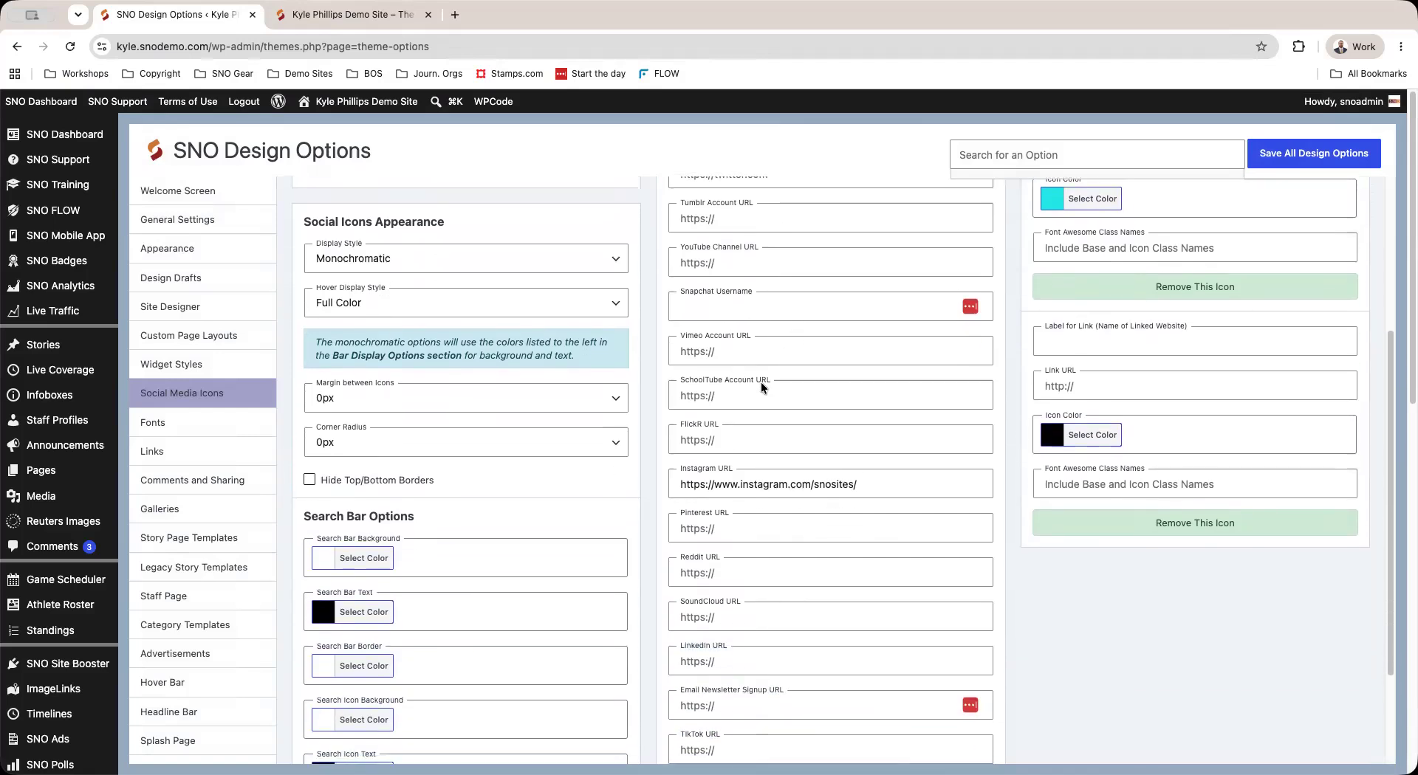
pyautogui.scroll(-3, 761, 383)
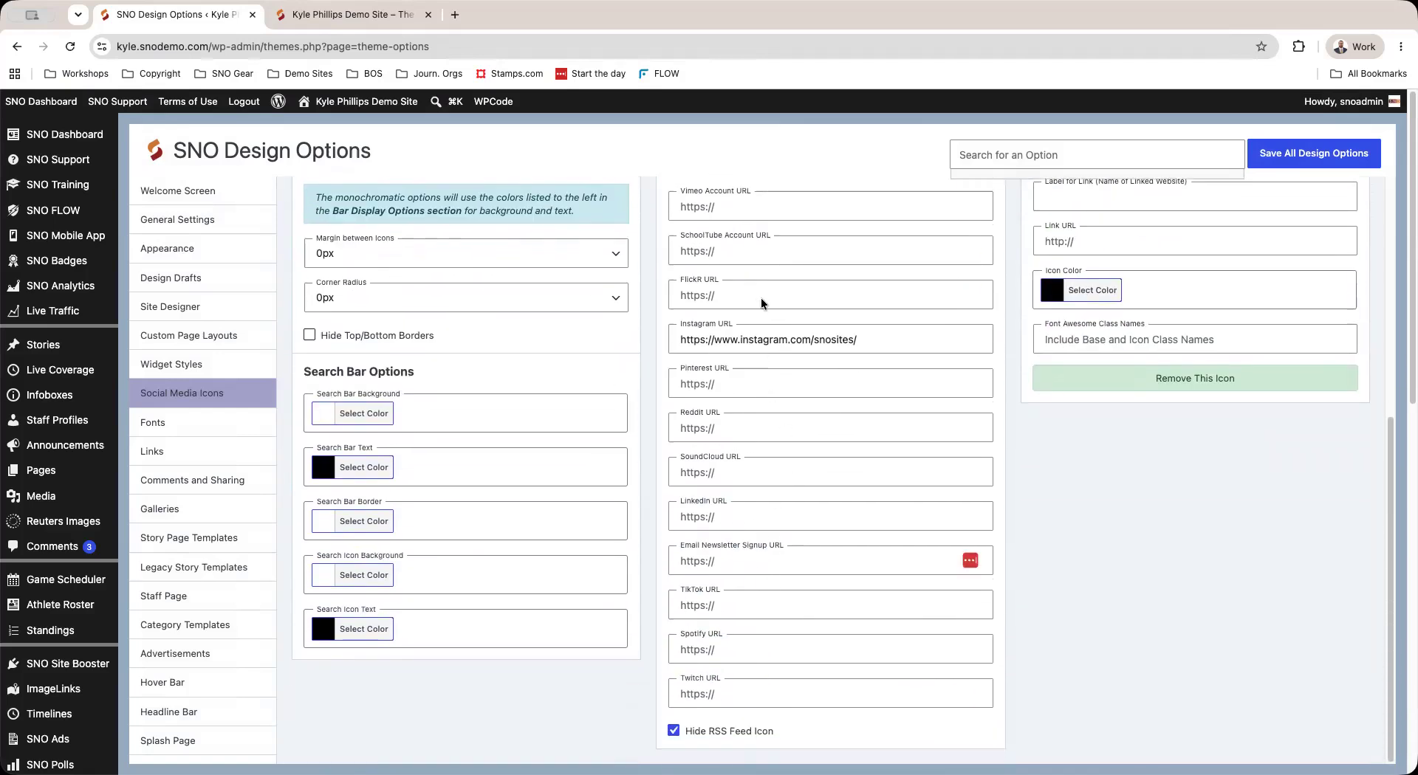
pyautogui.scroll(8, 762, 288)
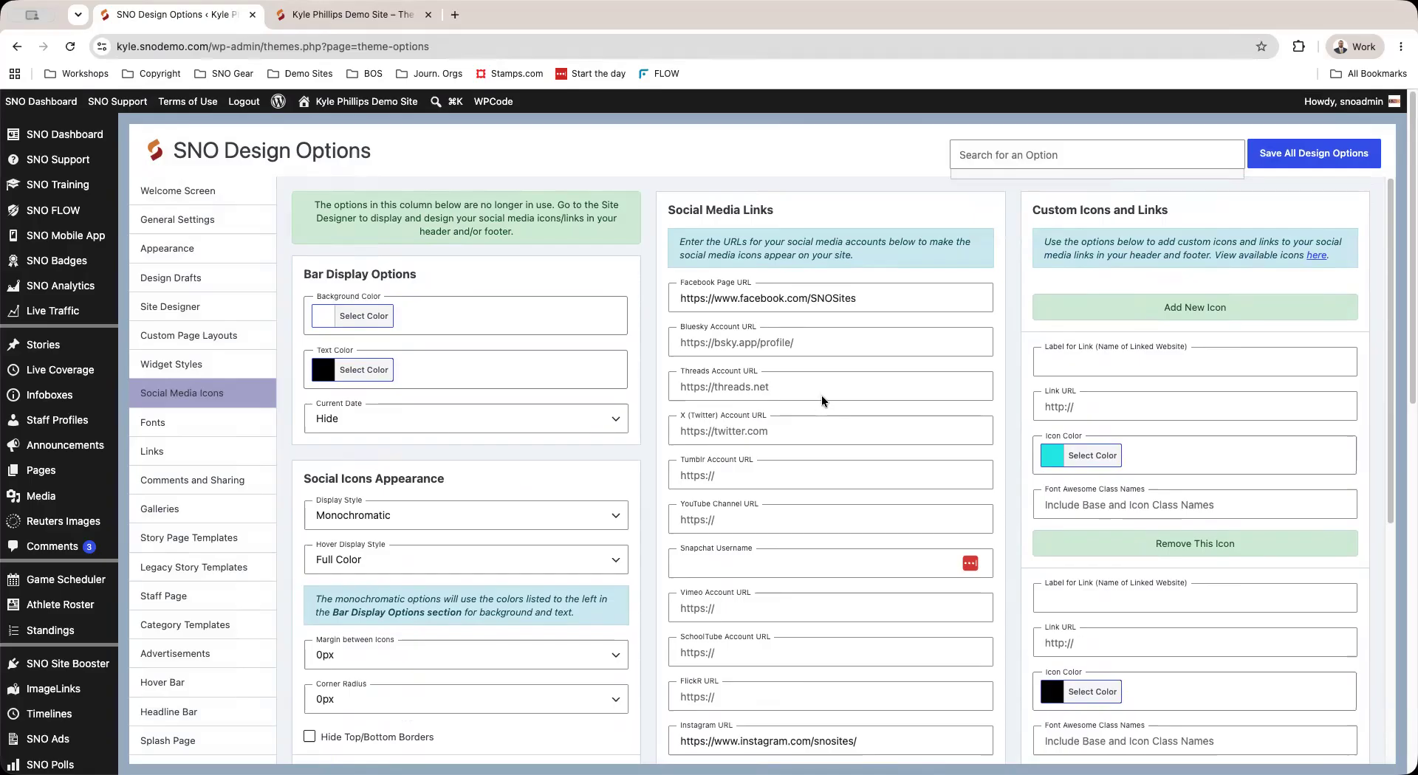
pyautogui.scroll(-2, 821, 387)
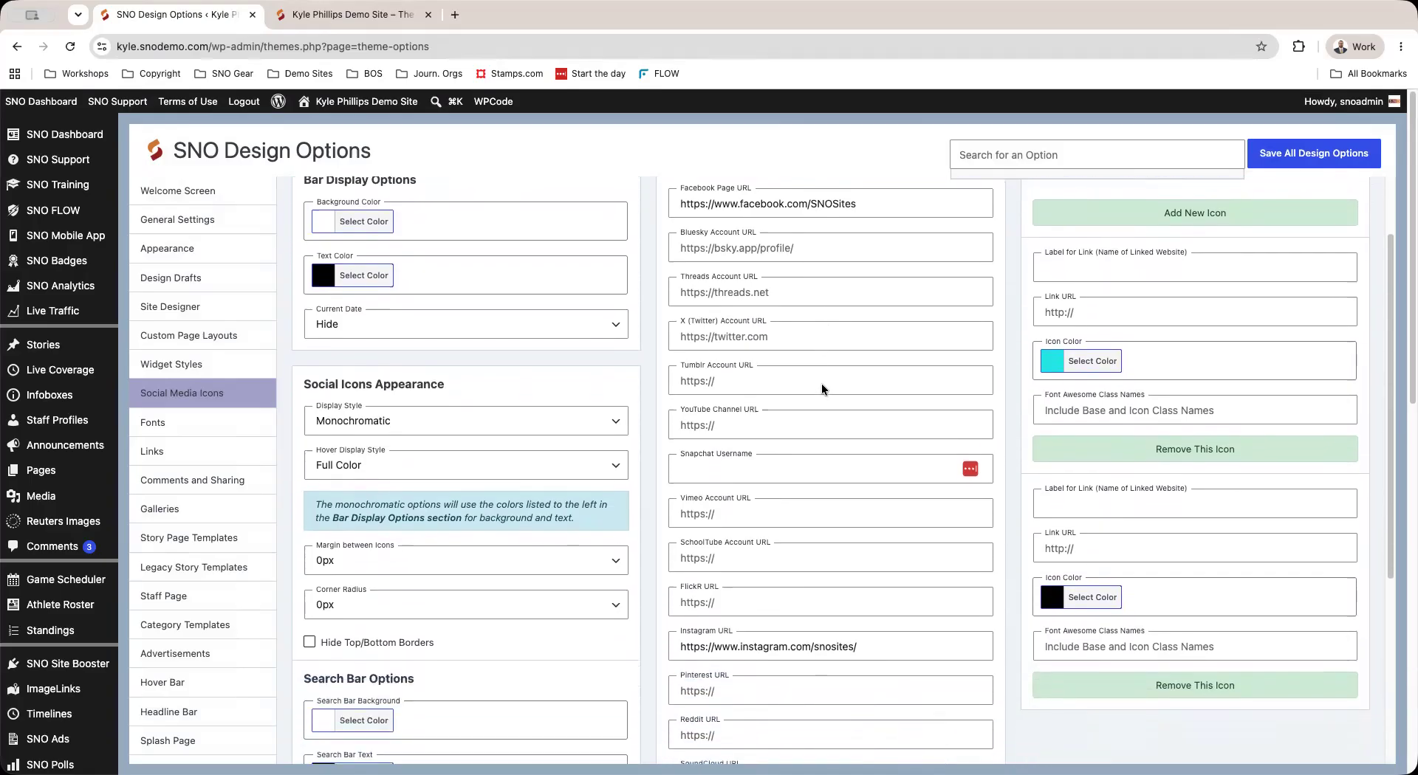
pyautogui.scroll(2, 808, 325)
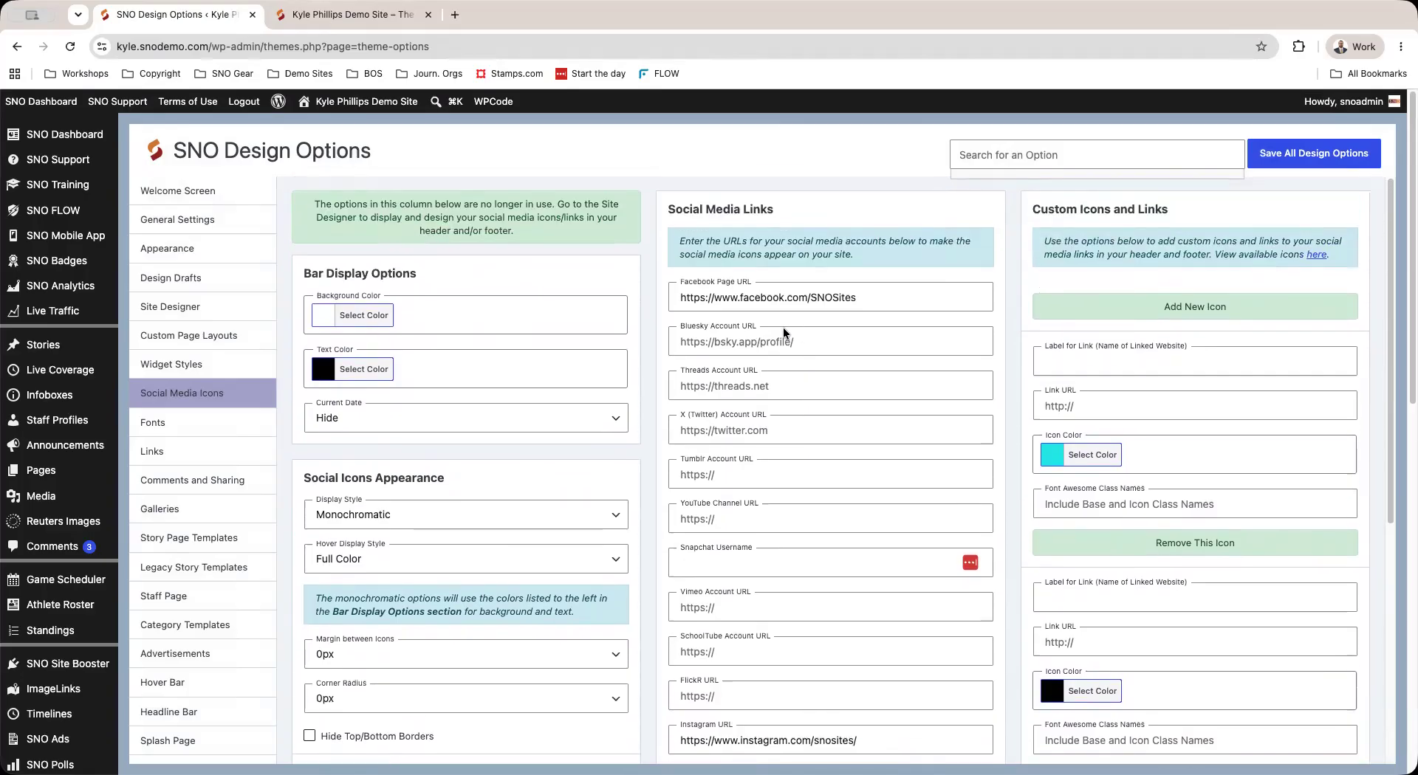
# - Turn off Hide RSS Feed Icon below the social media links, save the design options, and check the live homepage header
pyautogui.scroll(-8, 746, 322)
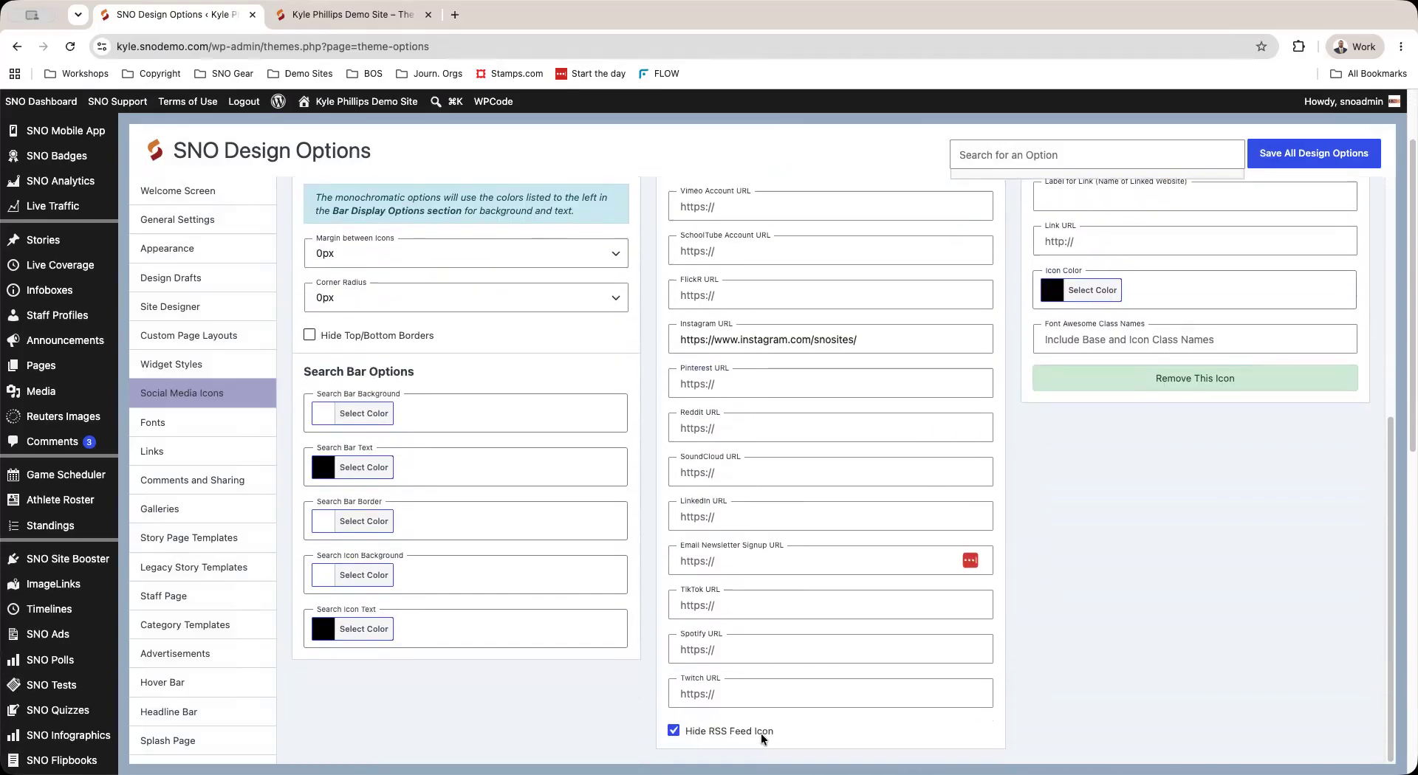
pyautogui.click(673, 731)
pyautogui.click(1311, 152)
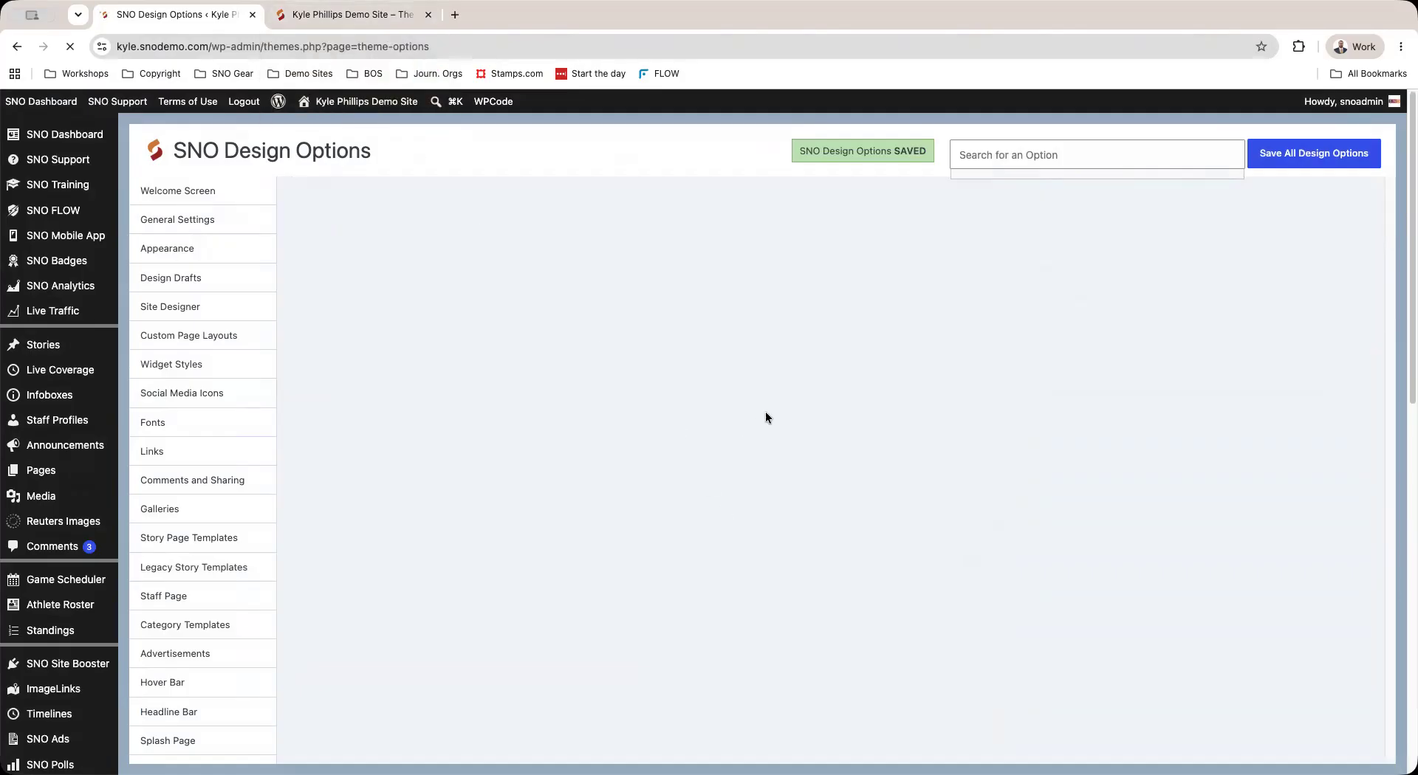
pyautogui.scroll(-5, 802, 398)
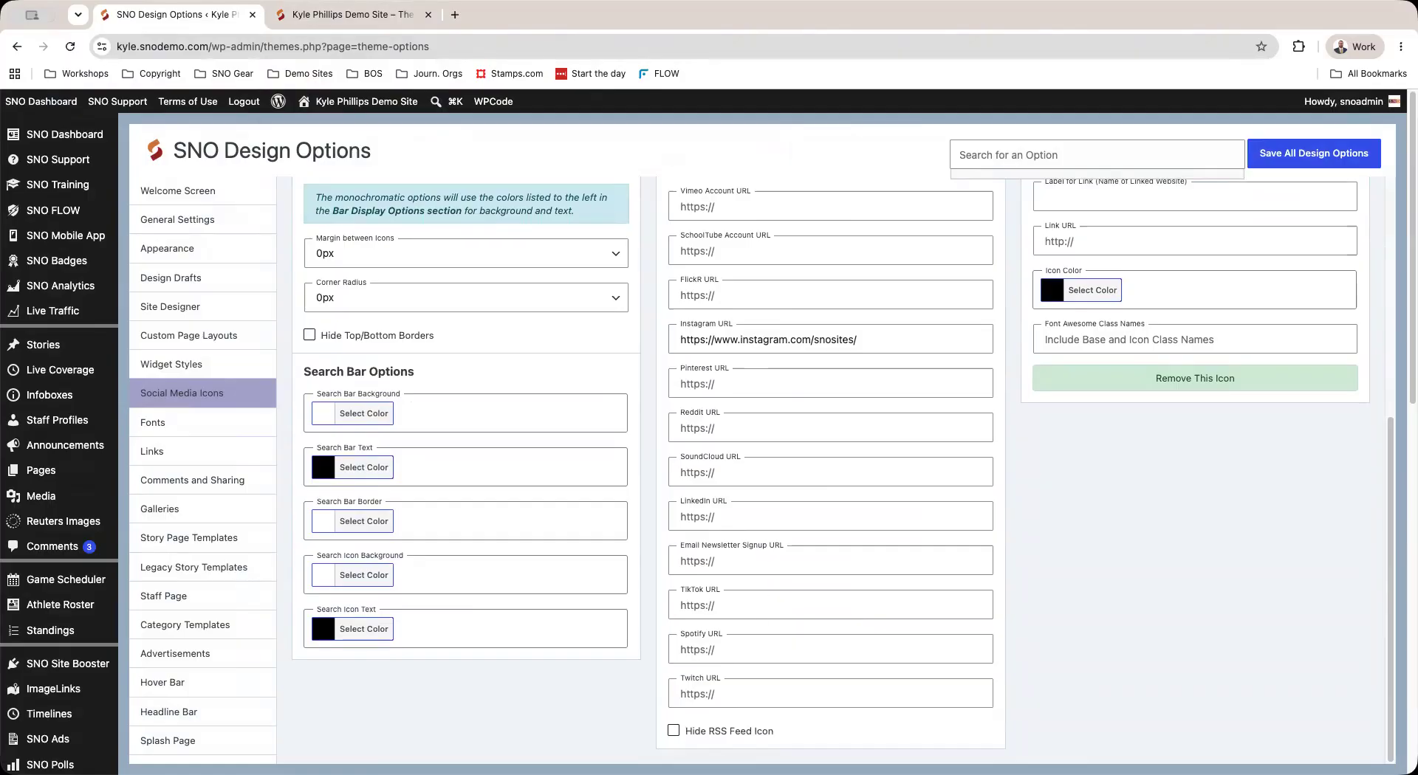
pyautogui.click(337, 16)
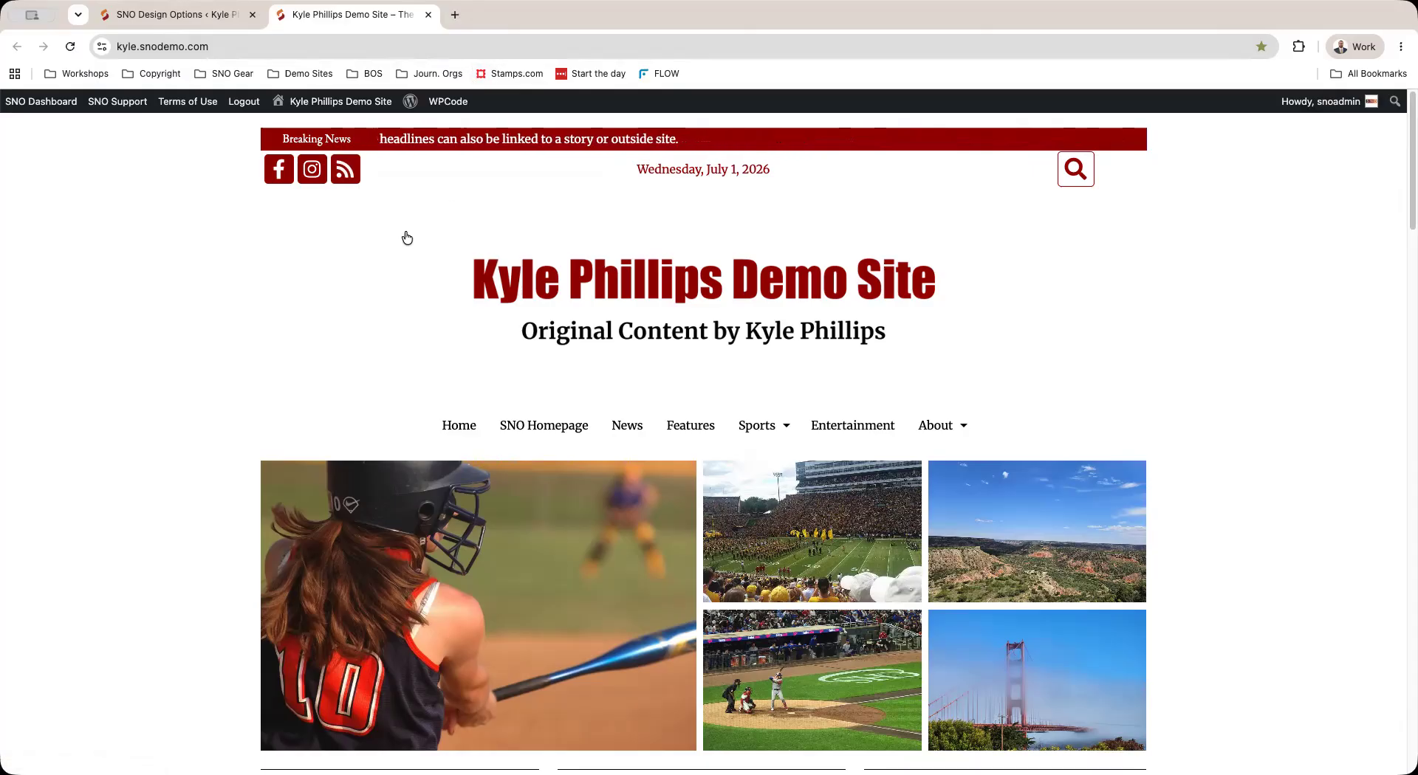
# - Turn Hide RSS Feed Icon back on in the design options, save, and reload the live homepage
pyautogui.click(200, 21)
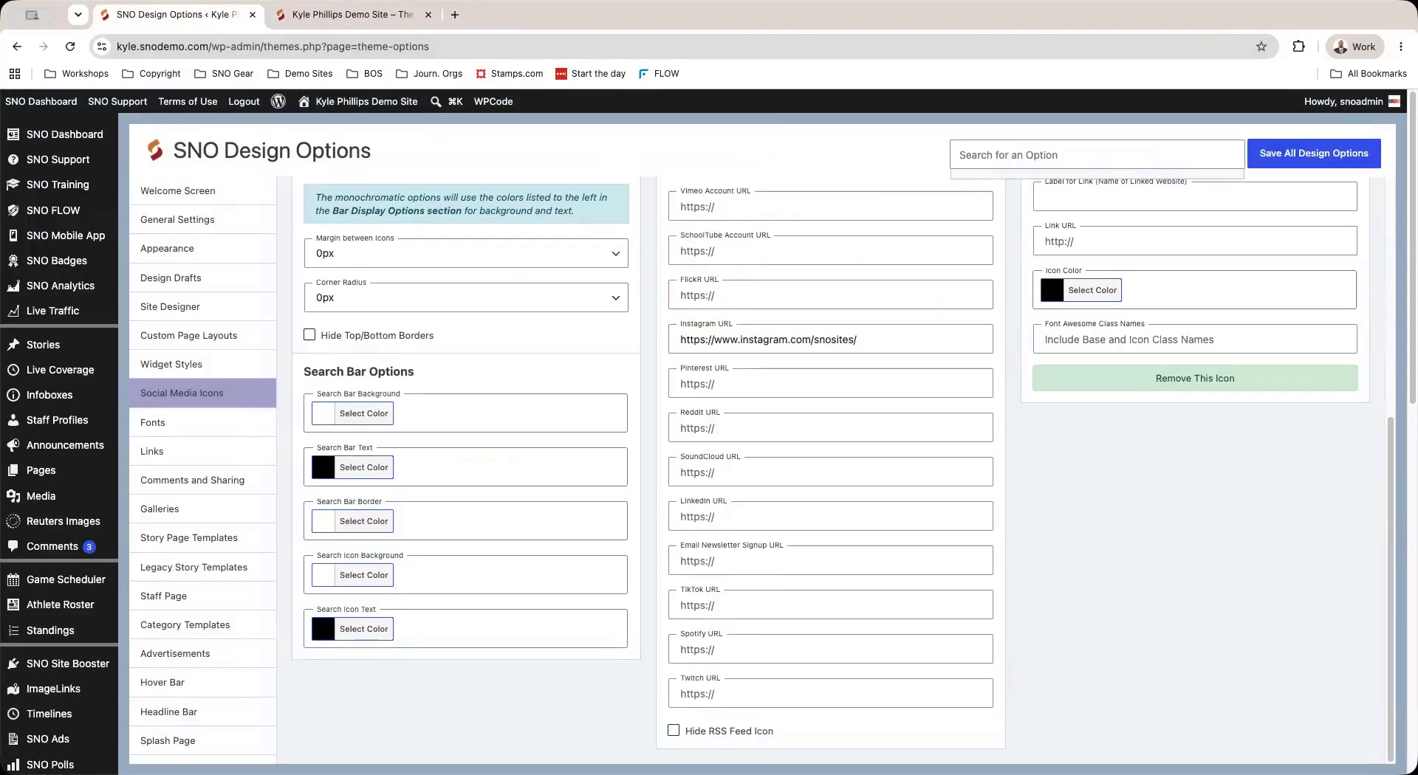
pyautogui.click(673, 731)
pyautogui.click(1362, 153)
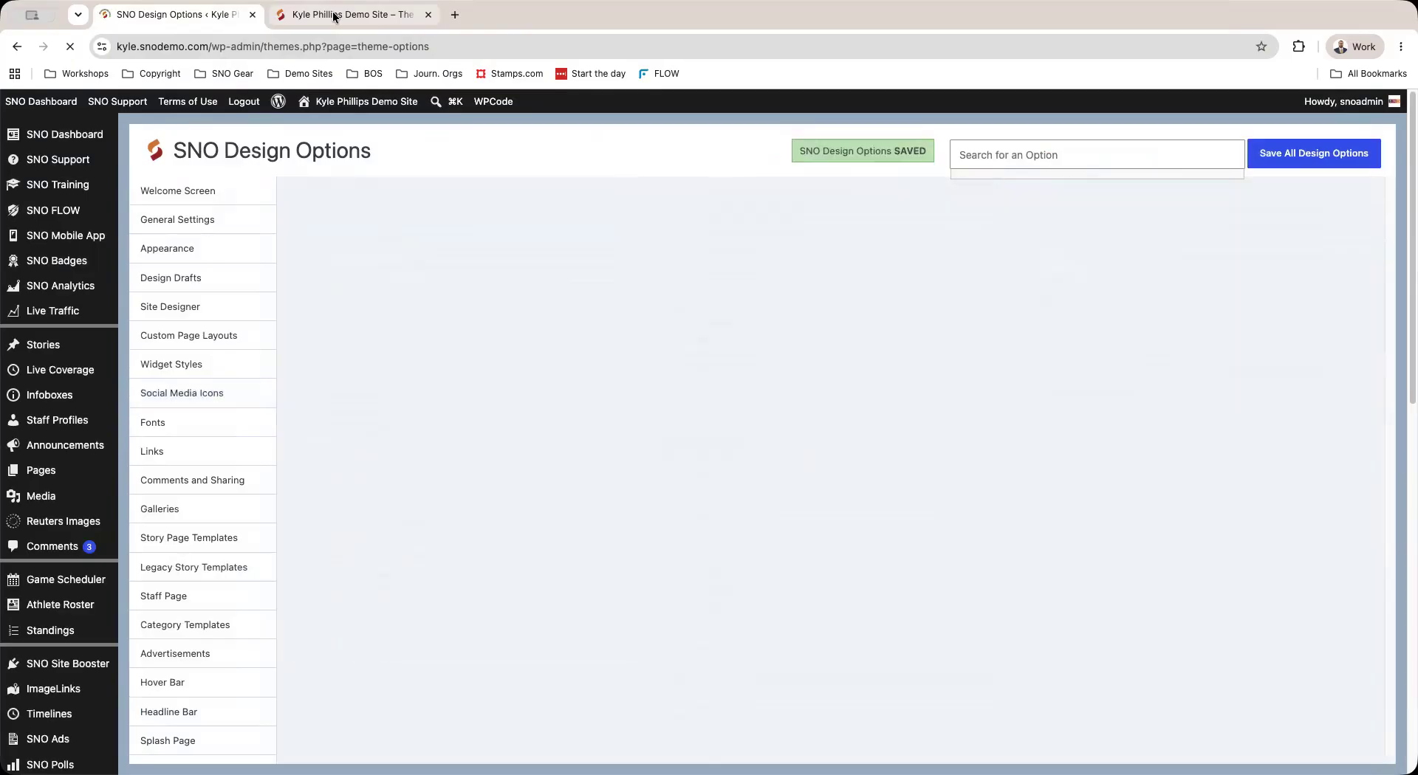
pyautogui.click(333, 16)
pyautogui.press('super+r')
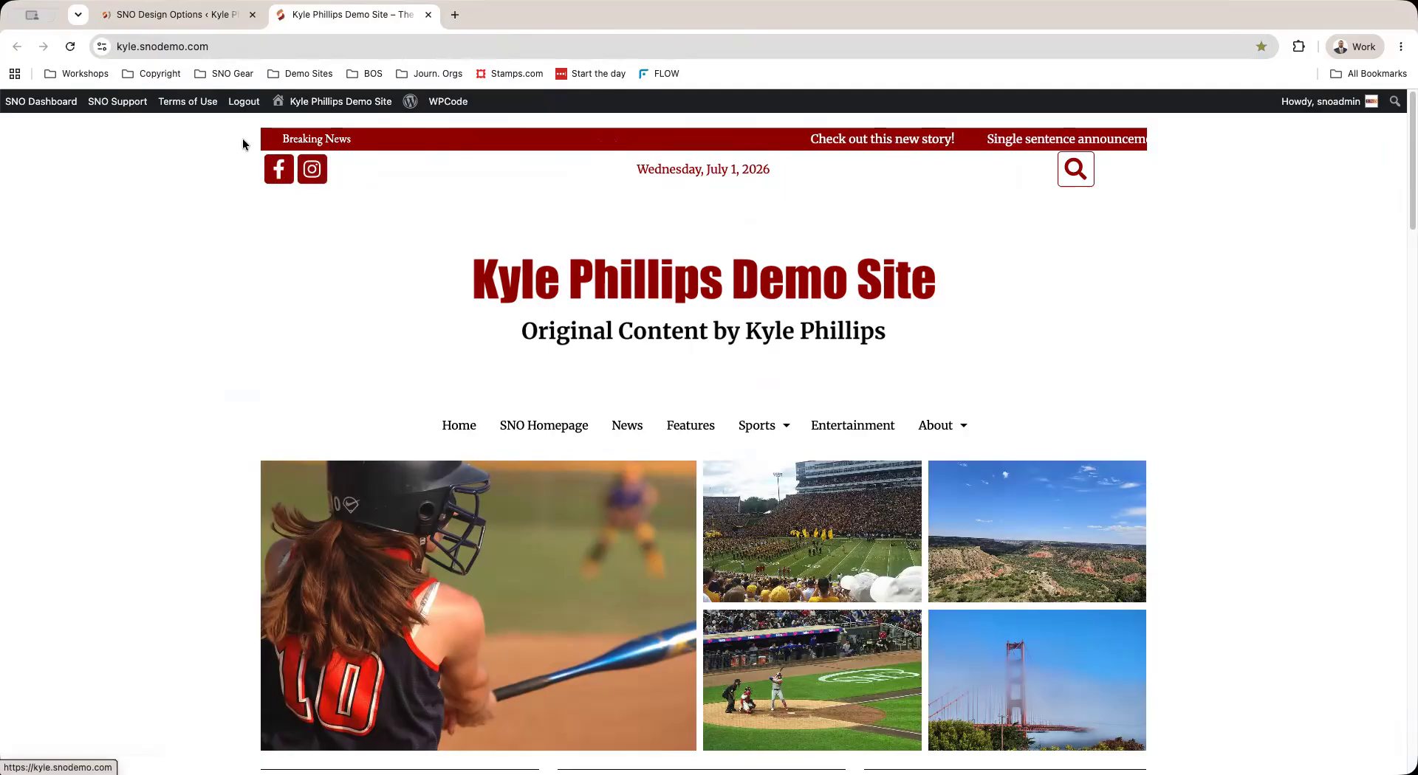
pyautogui.click(179, 12)
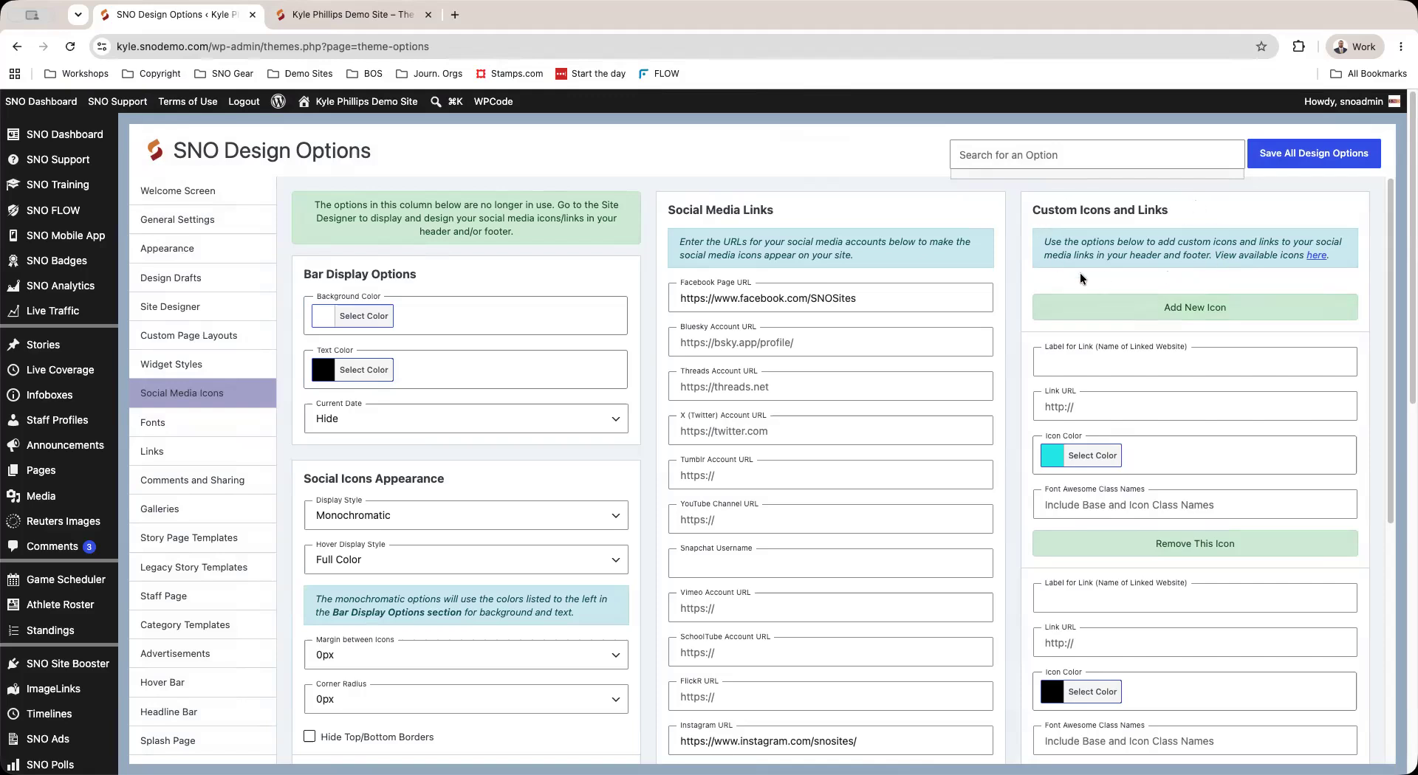
pyautogui.click(1171, 546)
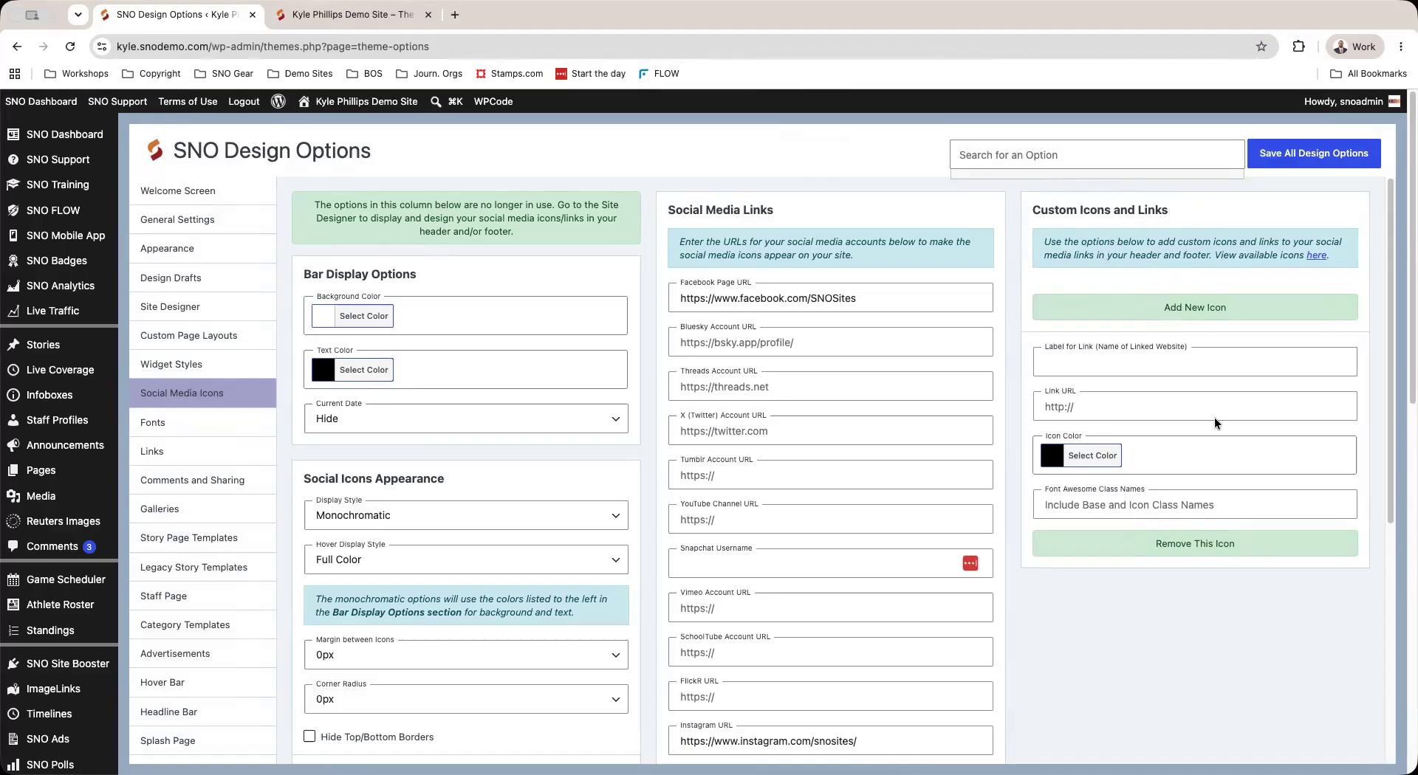
pyautogui.click(1142, 369)
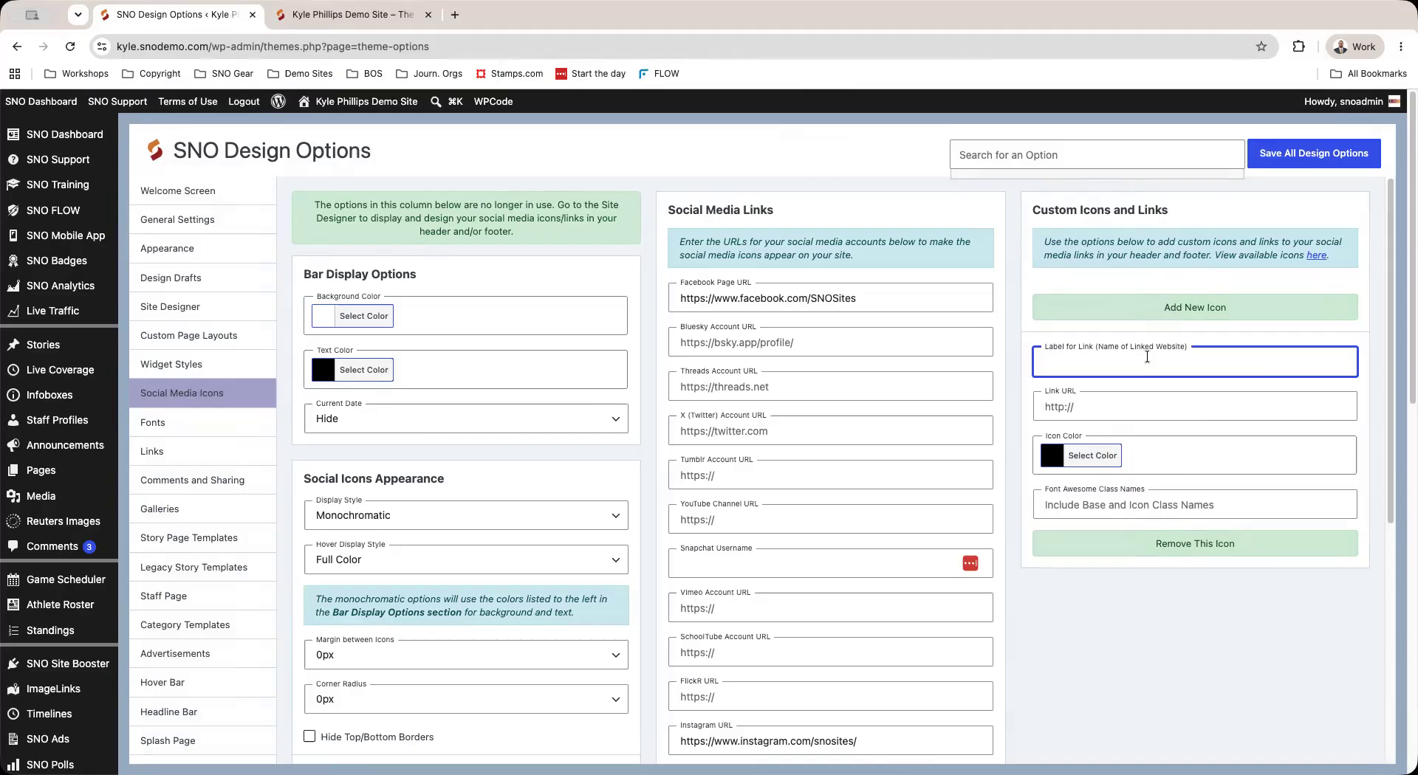
pyautogui.write('SNO Corporate Site')
pyautogui.click(1084, 406)
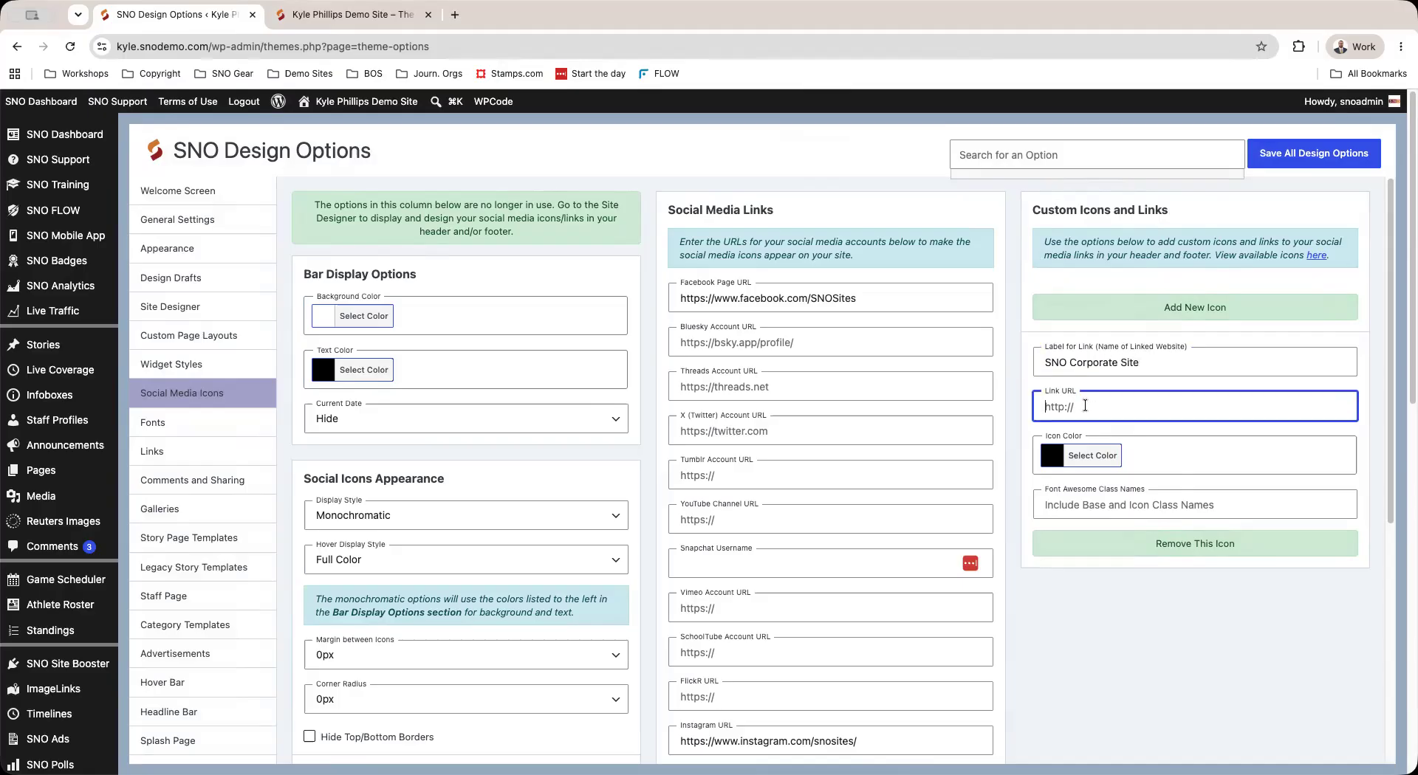
pyautogui.write('https://snosites.com')
# - Set the icon color of the SNO Corporate Site custom icon to a bright turquoise
pyautogui.click(1052, 459)
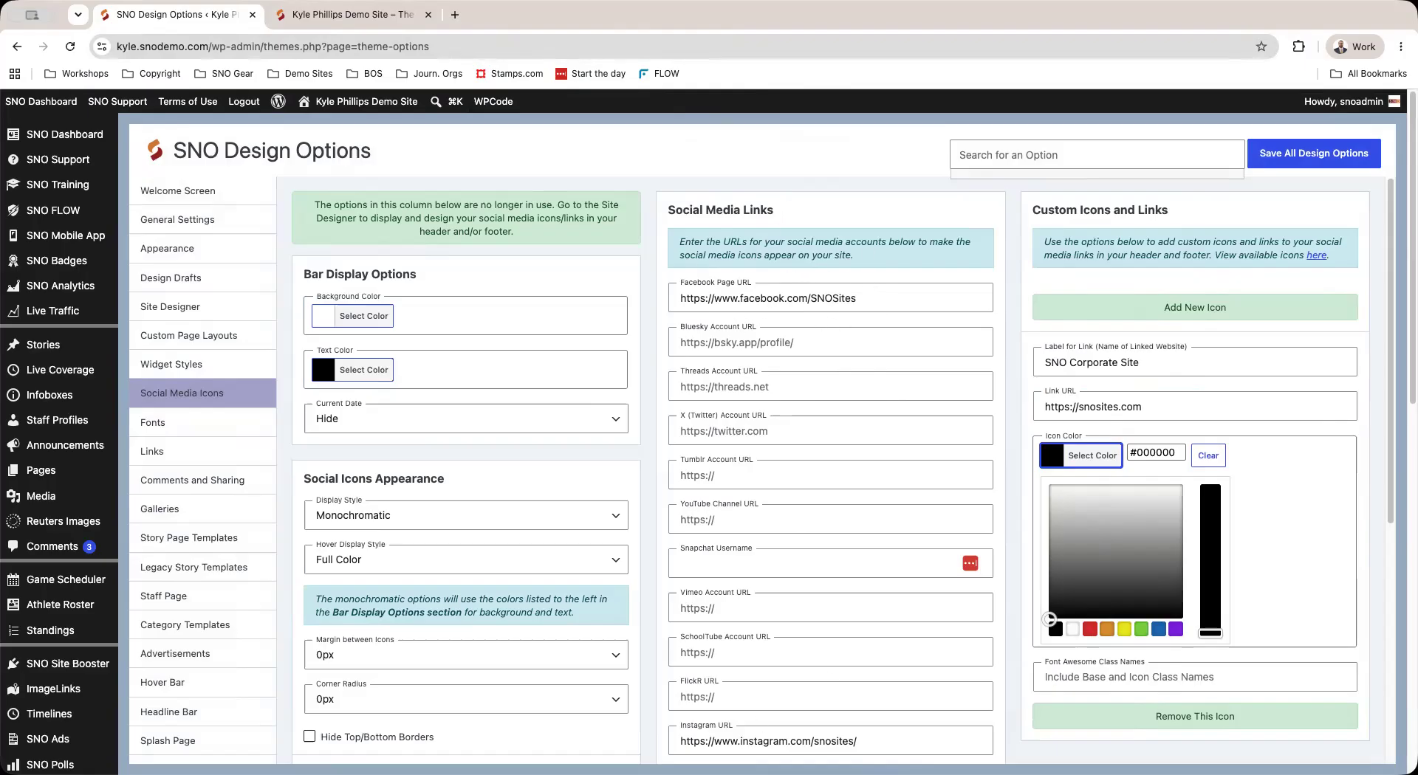
pyautogui.click(1157, 630)
pyautogui.moveTo(1126, 519); pyautogui.dragTo(1114, 497)
pyautogui.click(1226, 424)
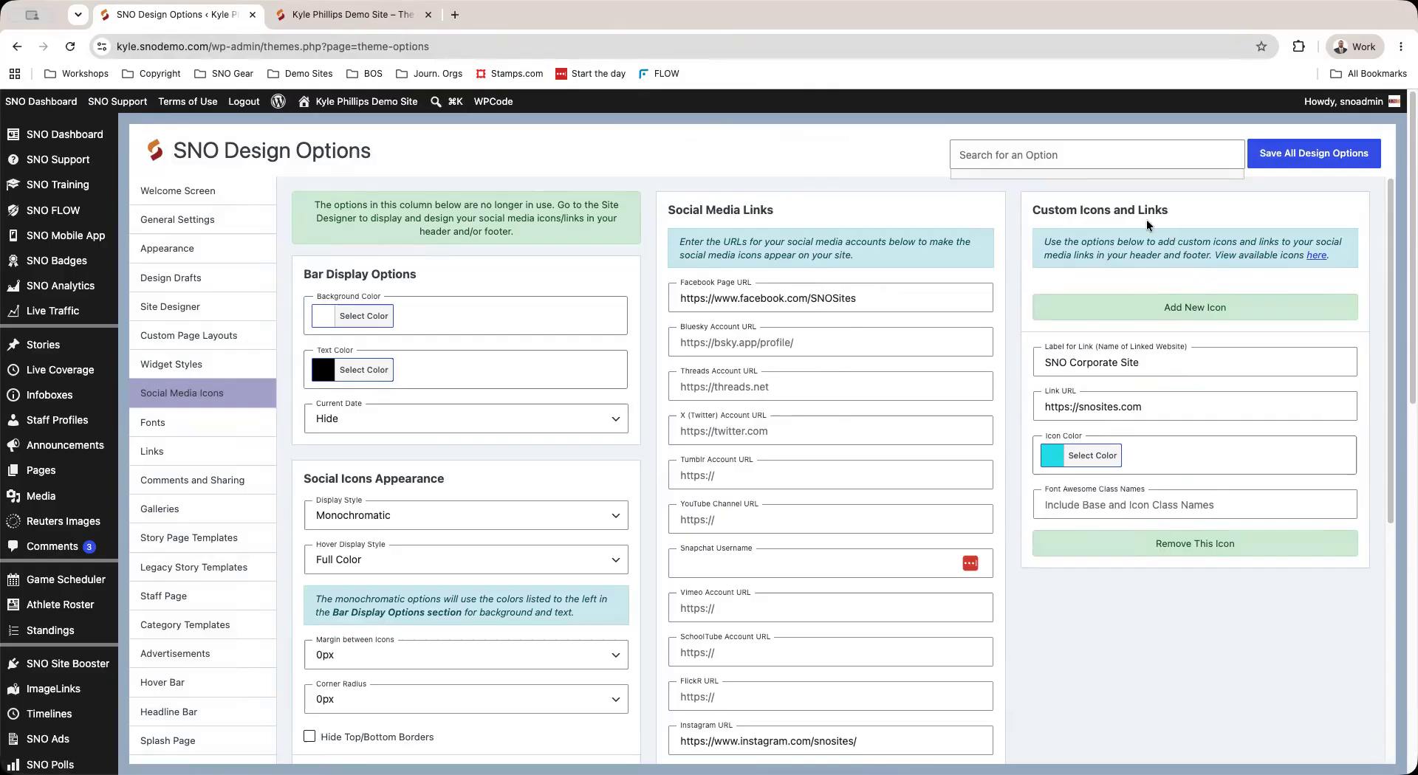
# - Open the available icons page, search for snow among the free icons, and copy the HTML snippet of the classic solid snowflake
pyautogui.click(1317, 255)
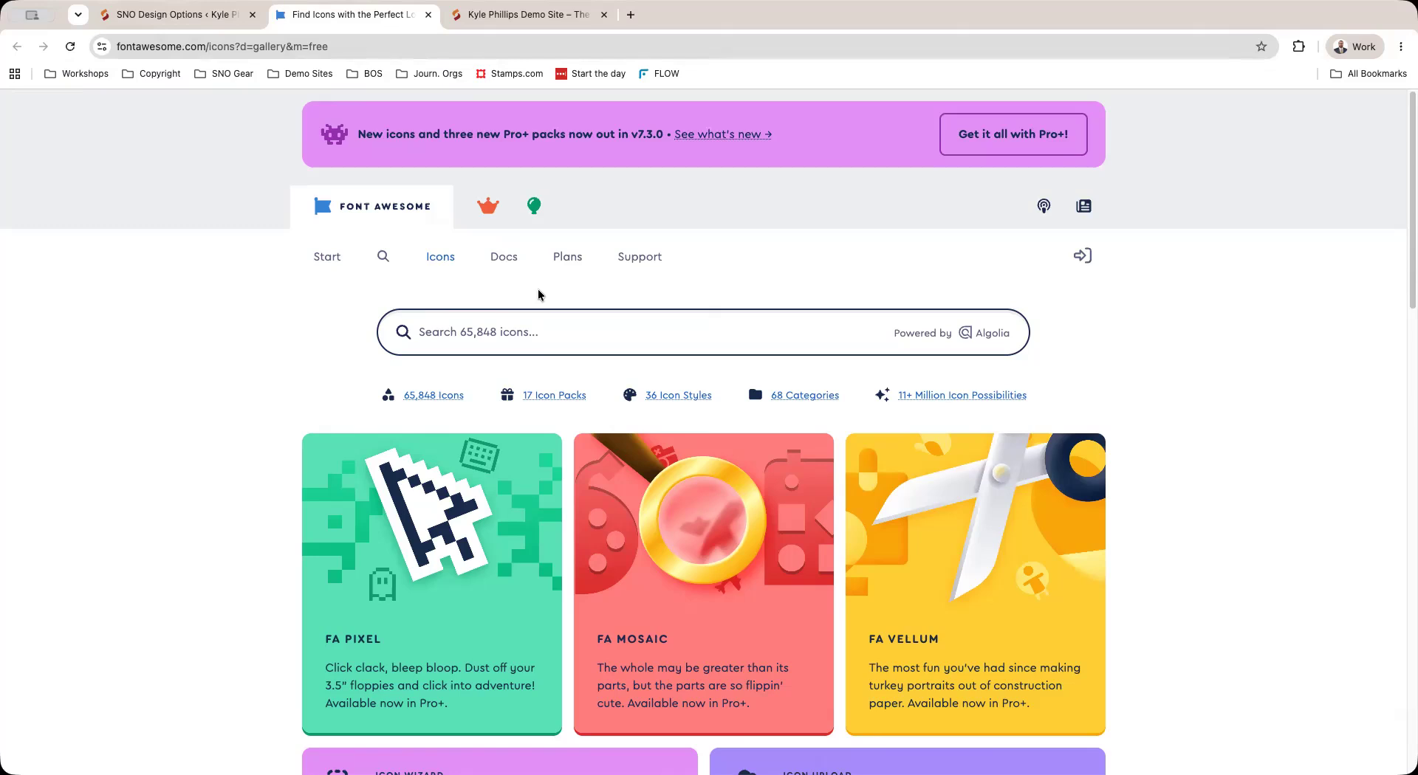
pyautogui.click(480, 331)
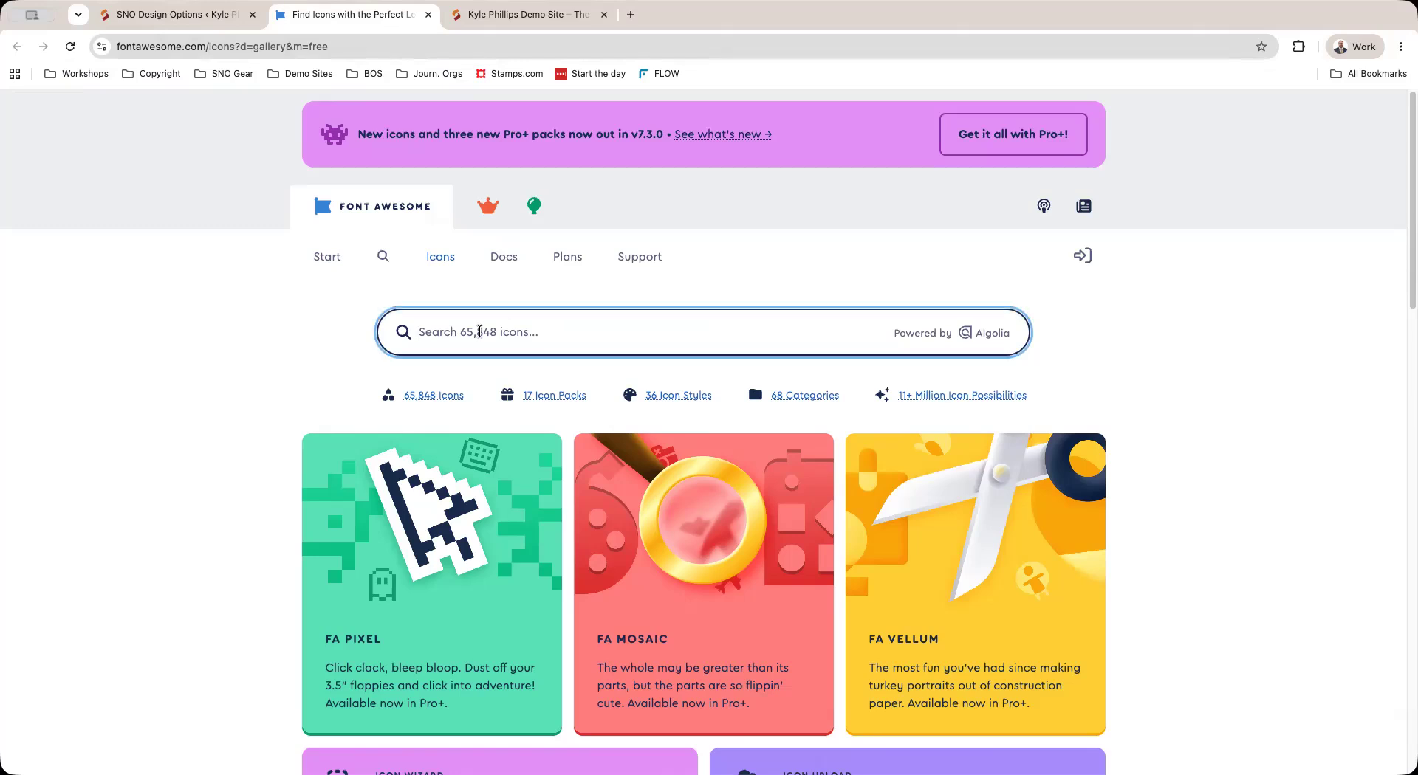
pyautogui.write('snow')
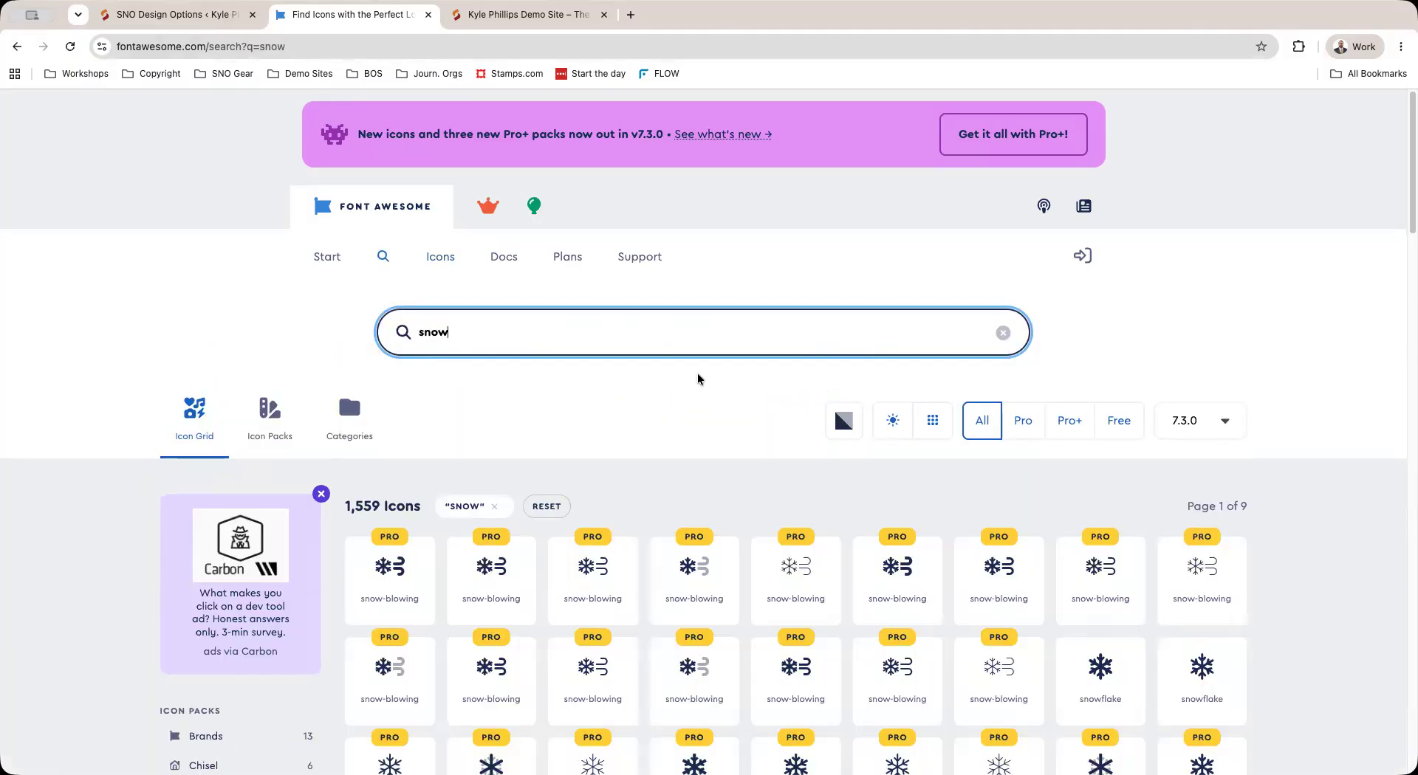
pyautogui.click(1118, 432)
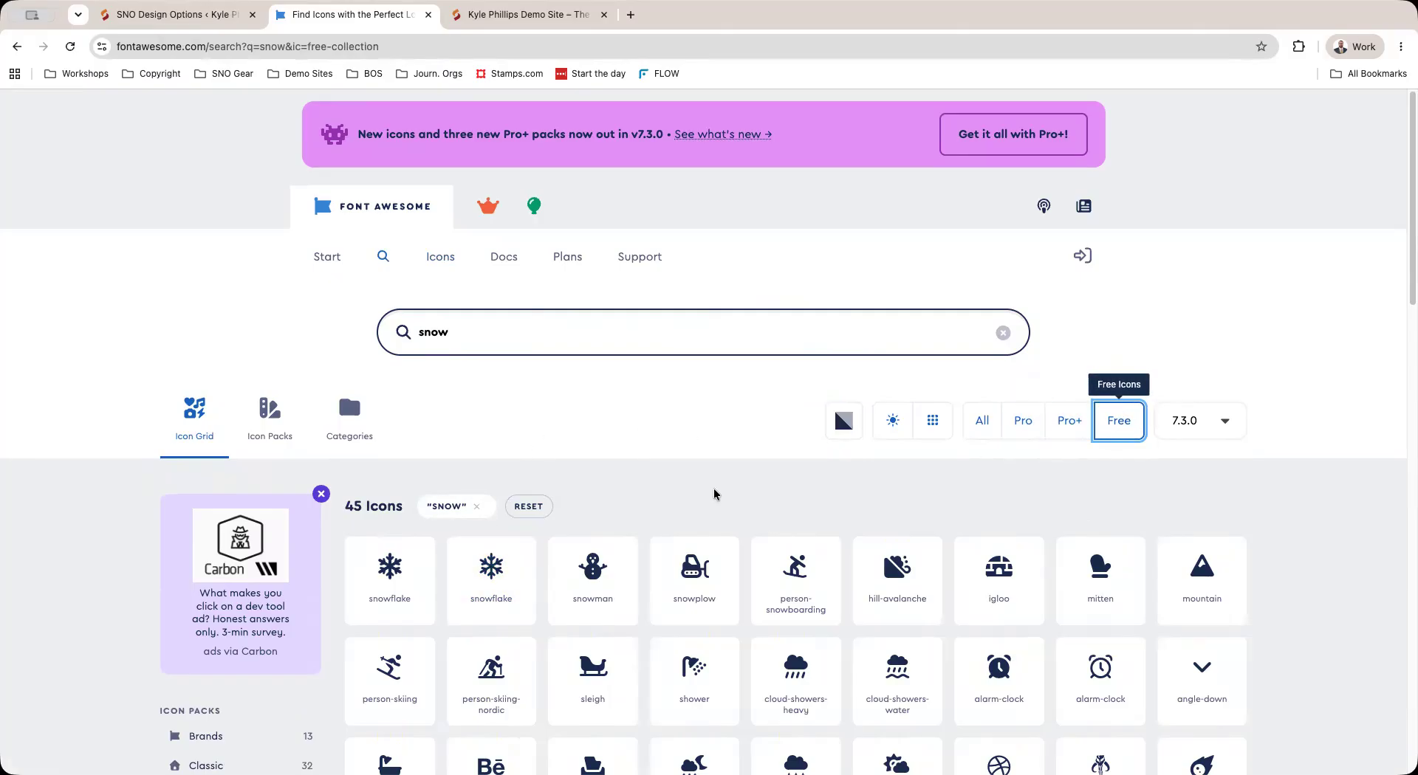
pyautogui.scroll(-1, 713, 493)
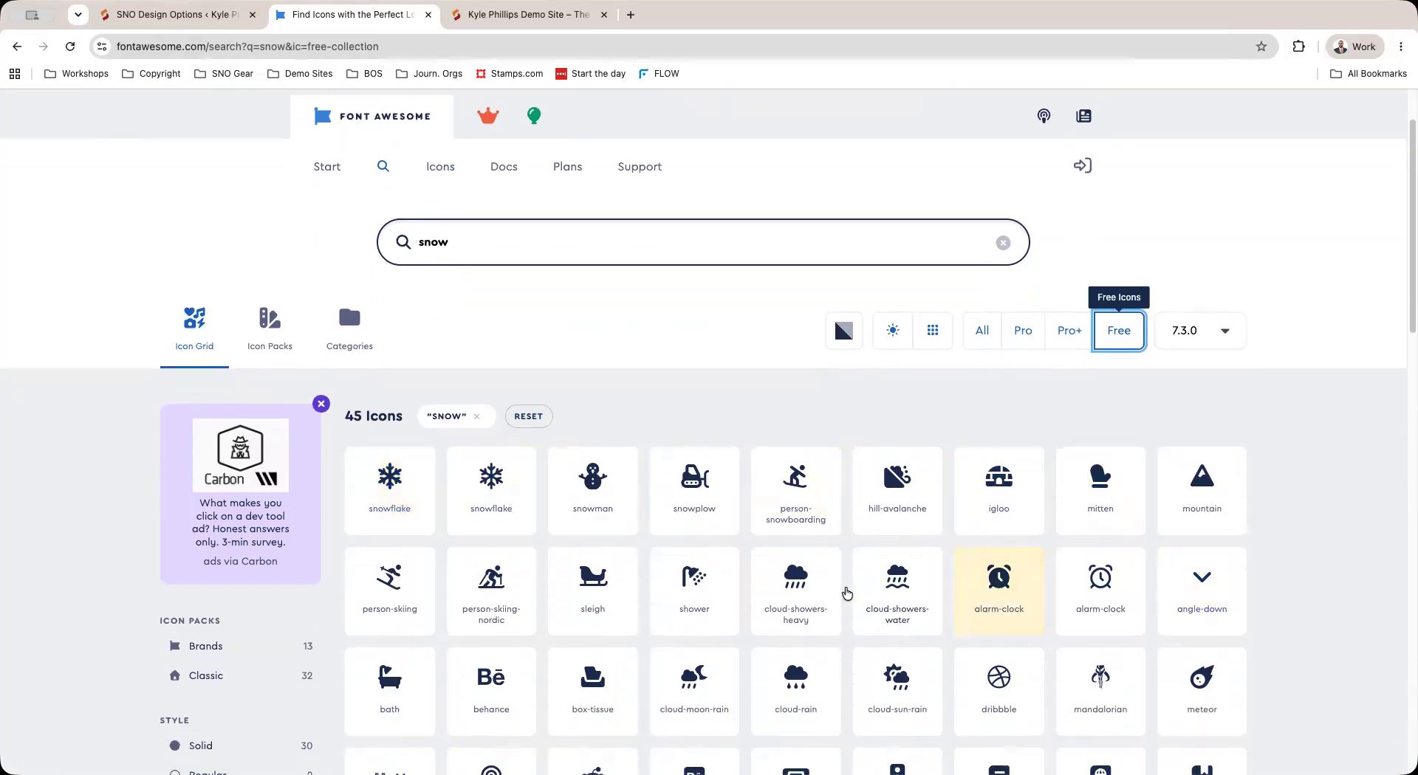
pyautogui.click(391, 501)
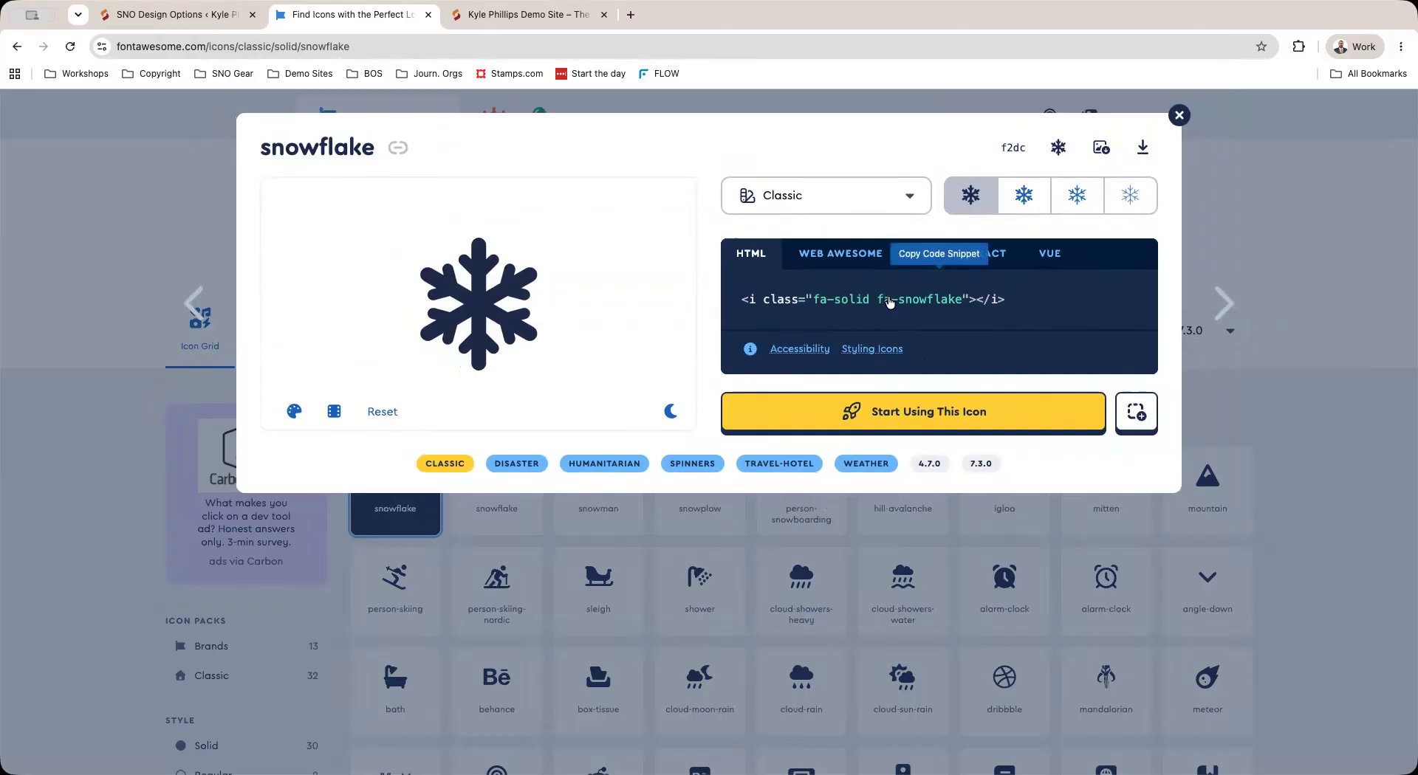
pyautogui.click(892, 302)
# - Paste the snippet as the custom icon's Font Awesome Class Names in the design options and trim it to fa-solid fa-snowflake
pyautogui.click(208, 25)
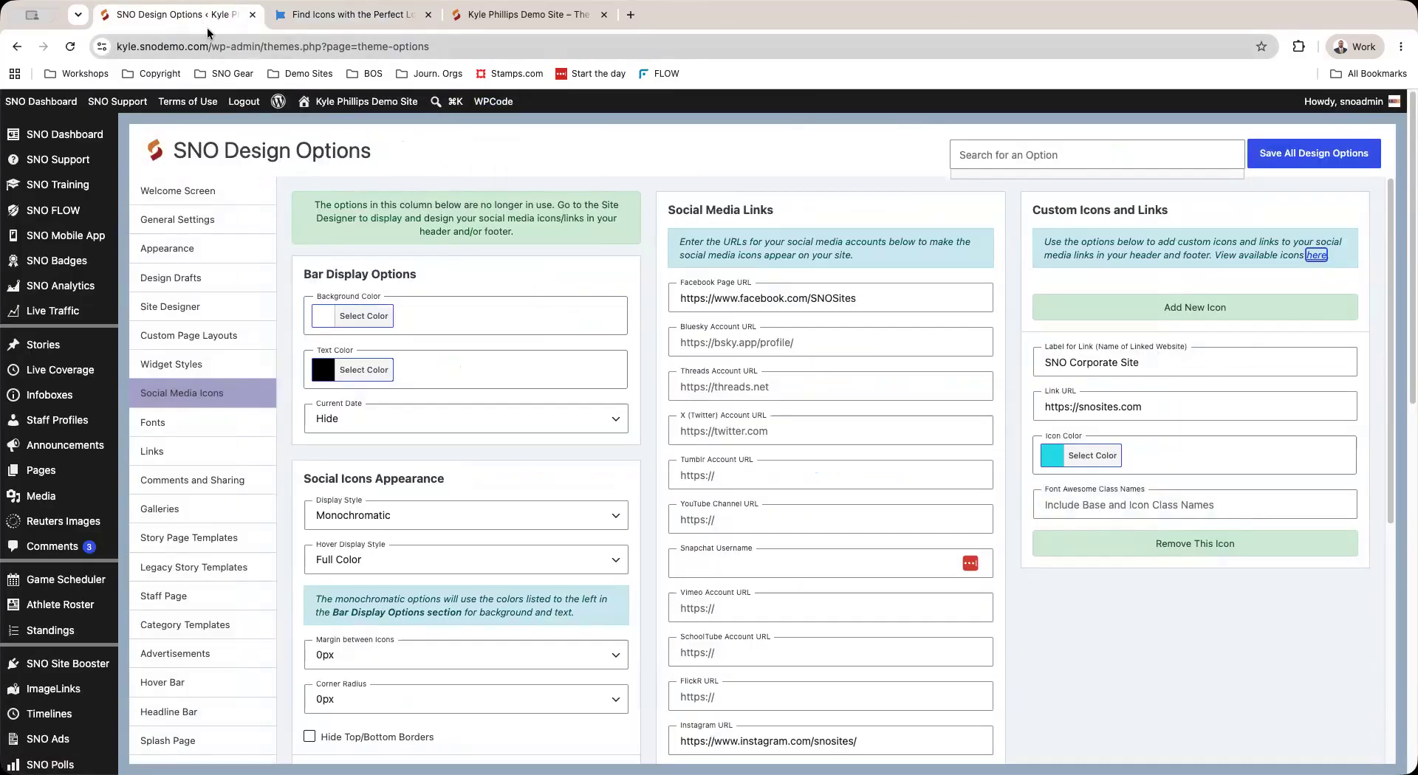
pyautogui.click(1108, 510)
pyautogui.press('super+v')
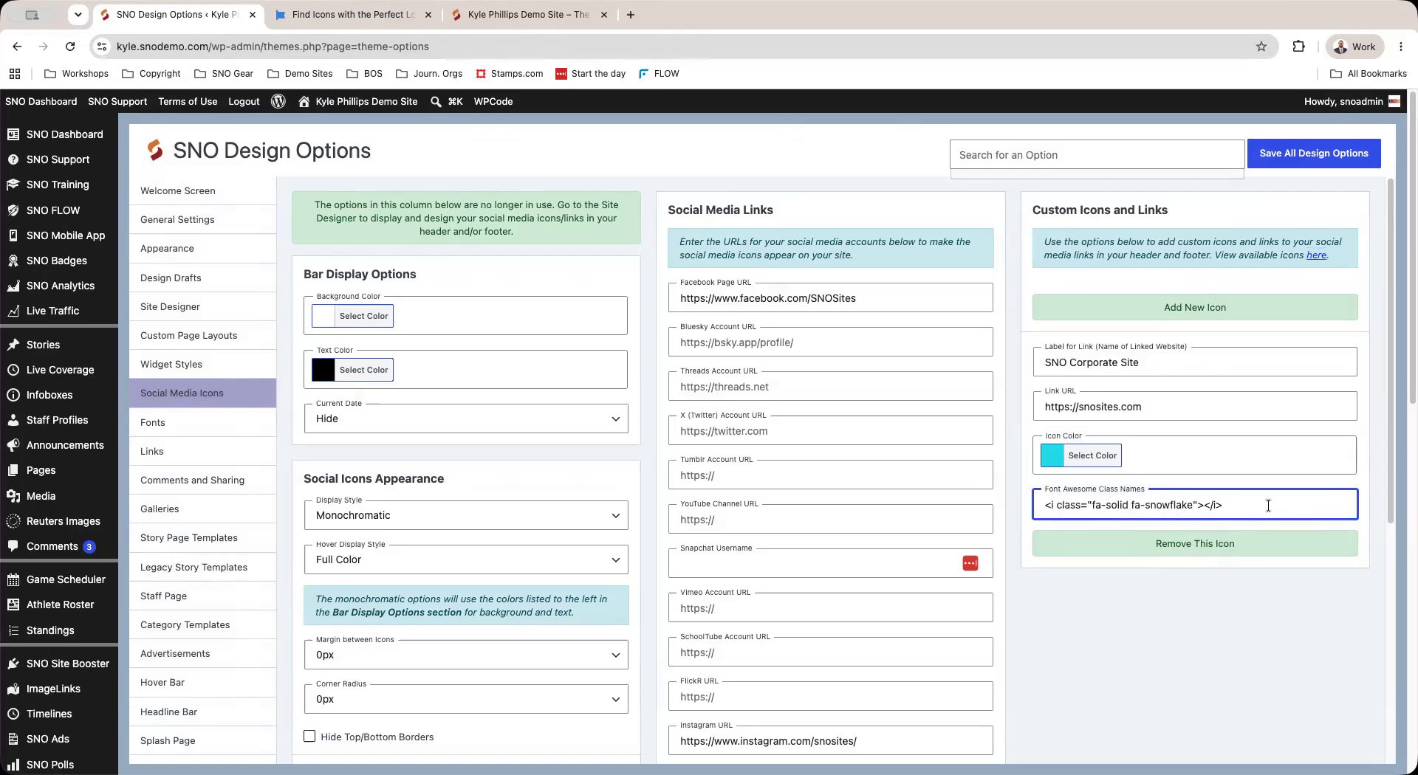
pyautogui.moveTo(1220, 507); pyautogui.dragTo(1193, 509)
pyautogui.press('BackSpace')
pyautogui.moveTo(1090, 505); pyautogui.dragTo(1044, 506)
pyautogui.press('BackSpace')
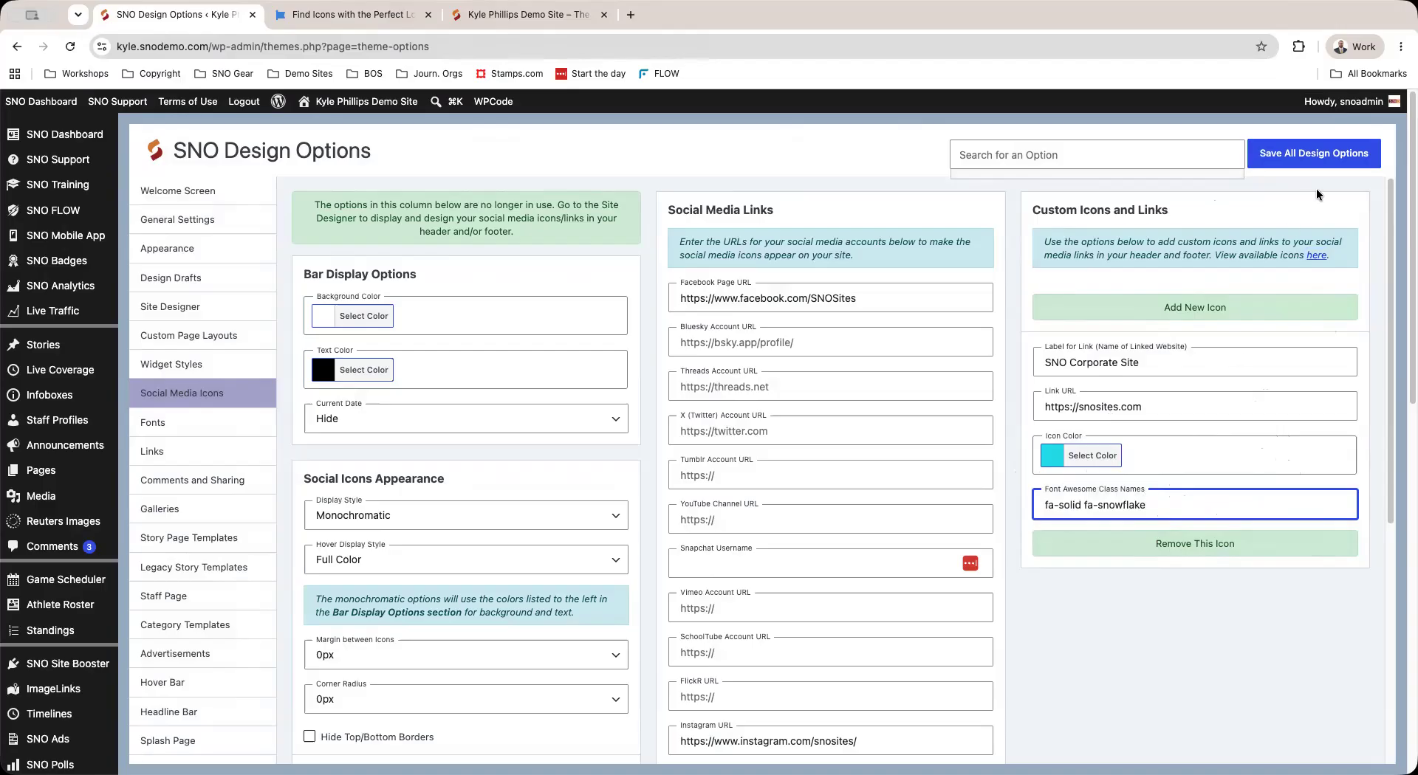
# - Save the design options, test the snowflake icon's link on the reloaded homepage, and close the linked site and the Font Awesome page
pyautogui.click(1335, 164)
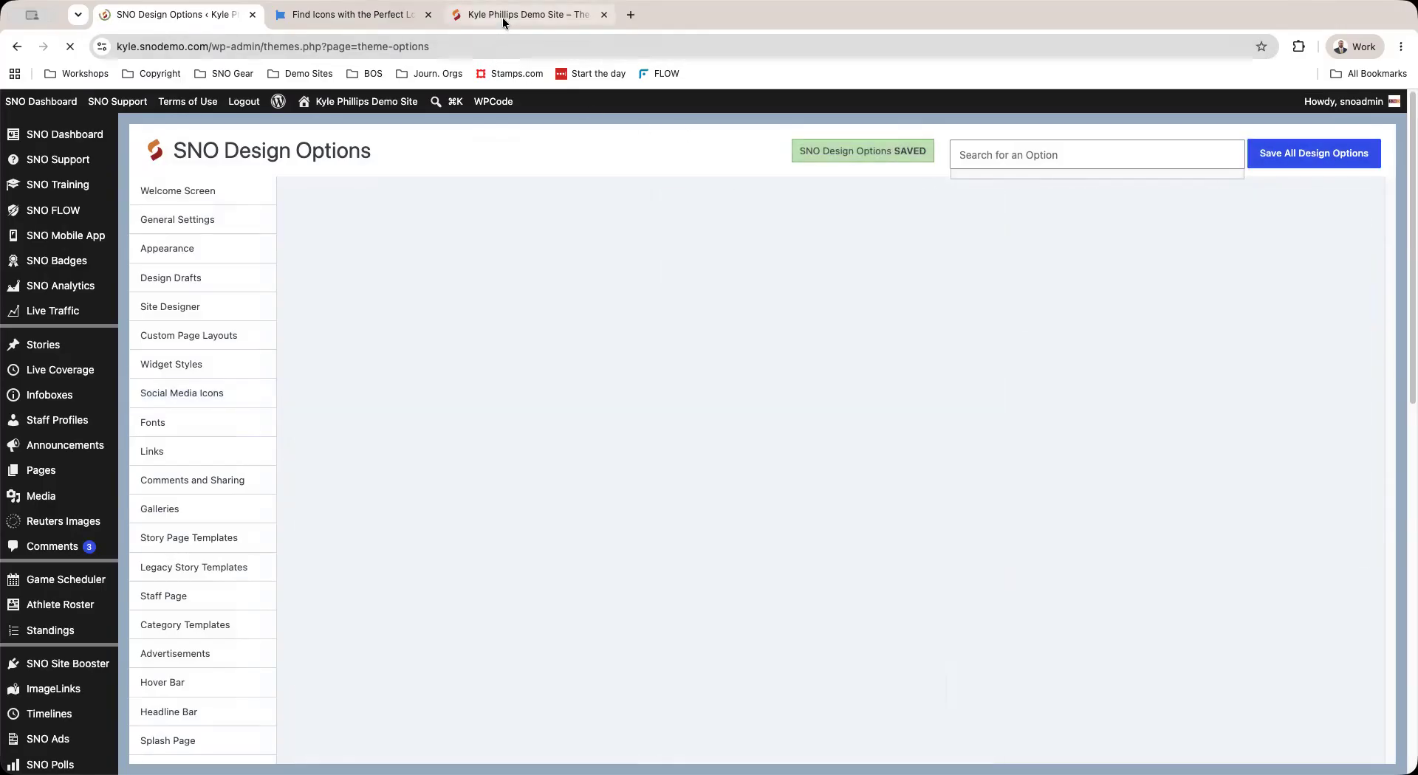
pyautogui.click(502, 16)
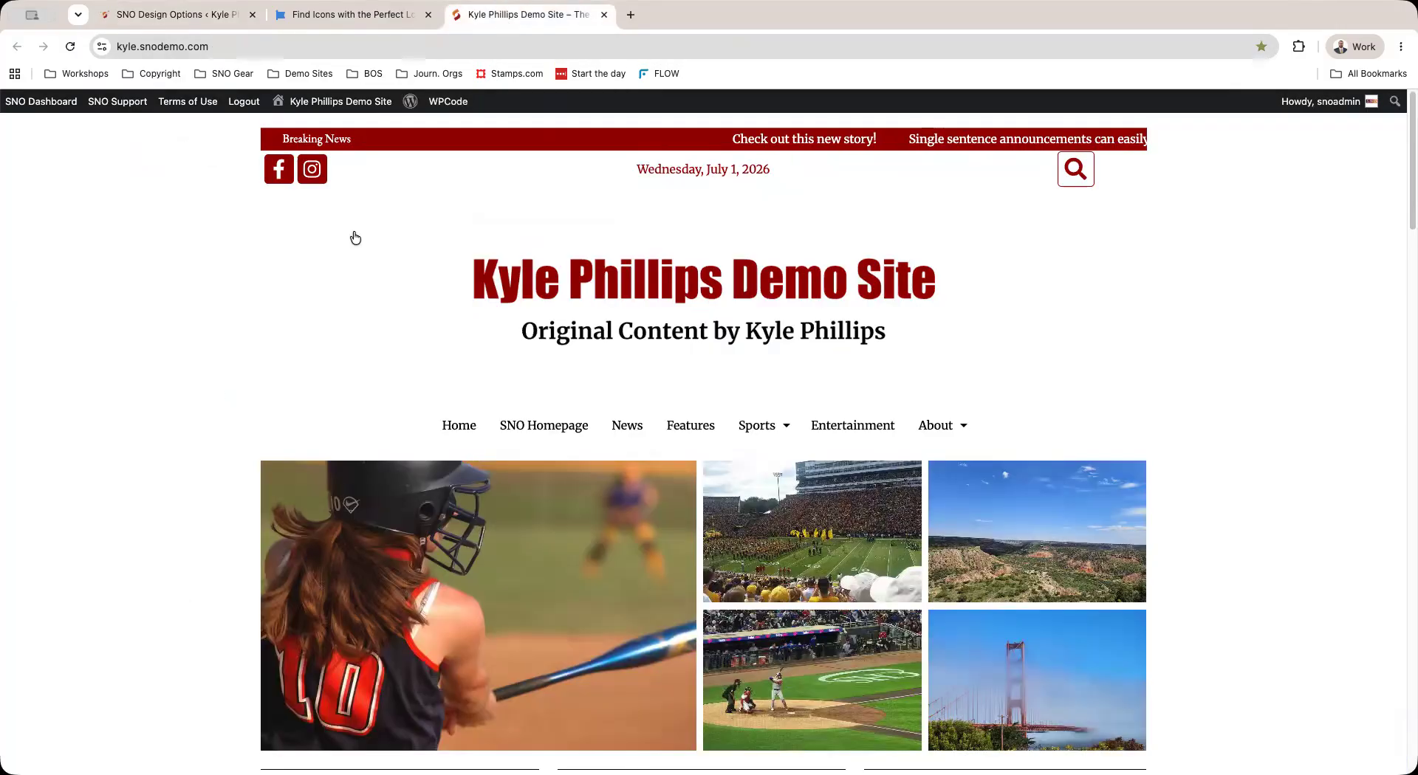
pyautogui.press('super+r')
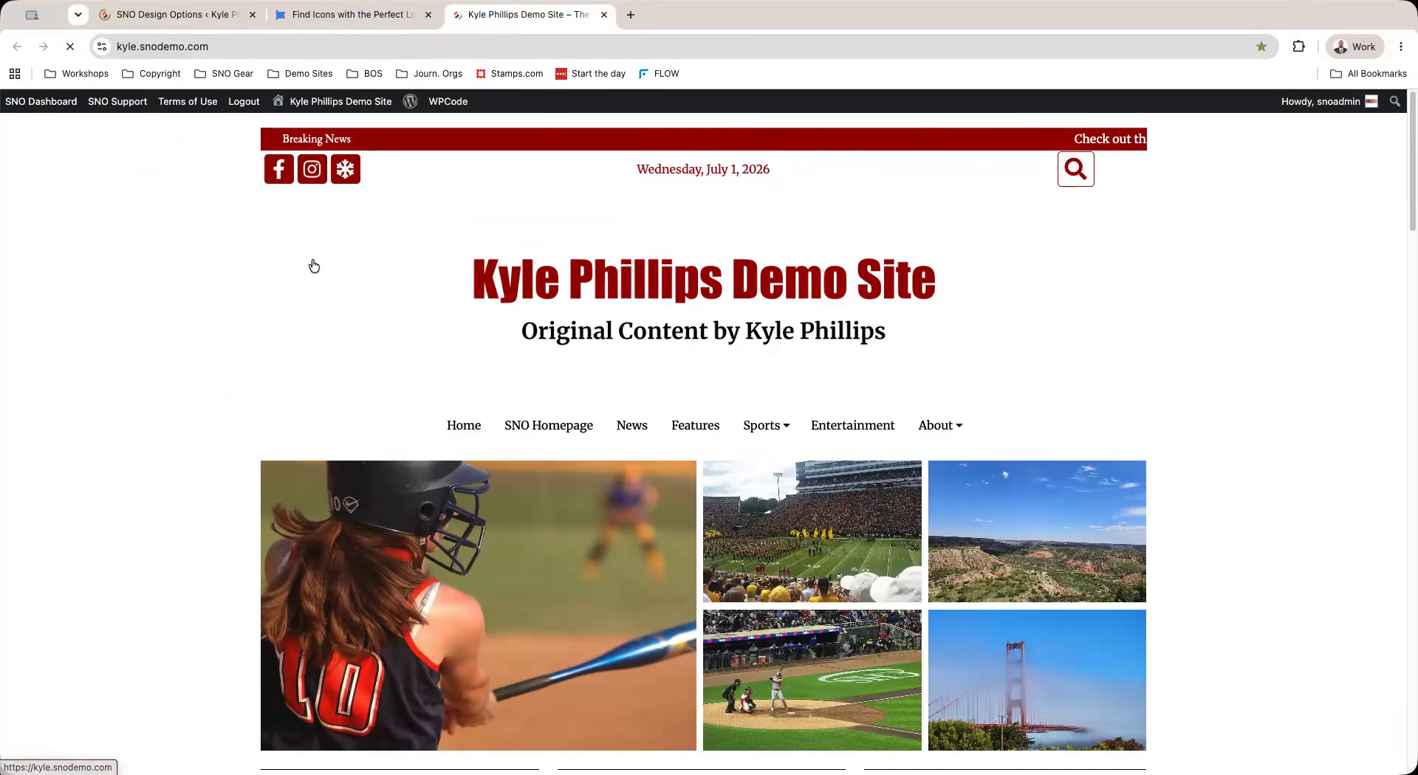
pyautogui.click(347, 170)
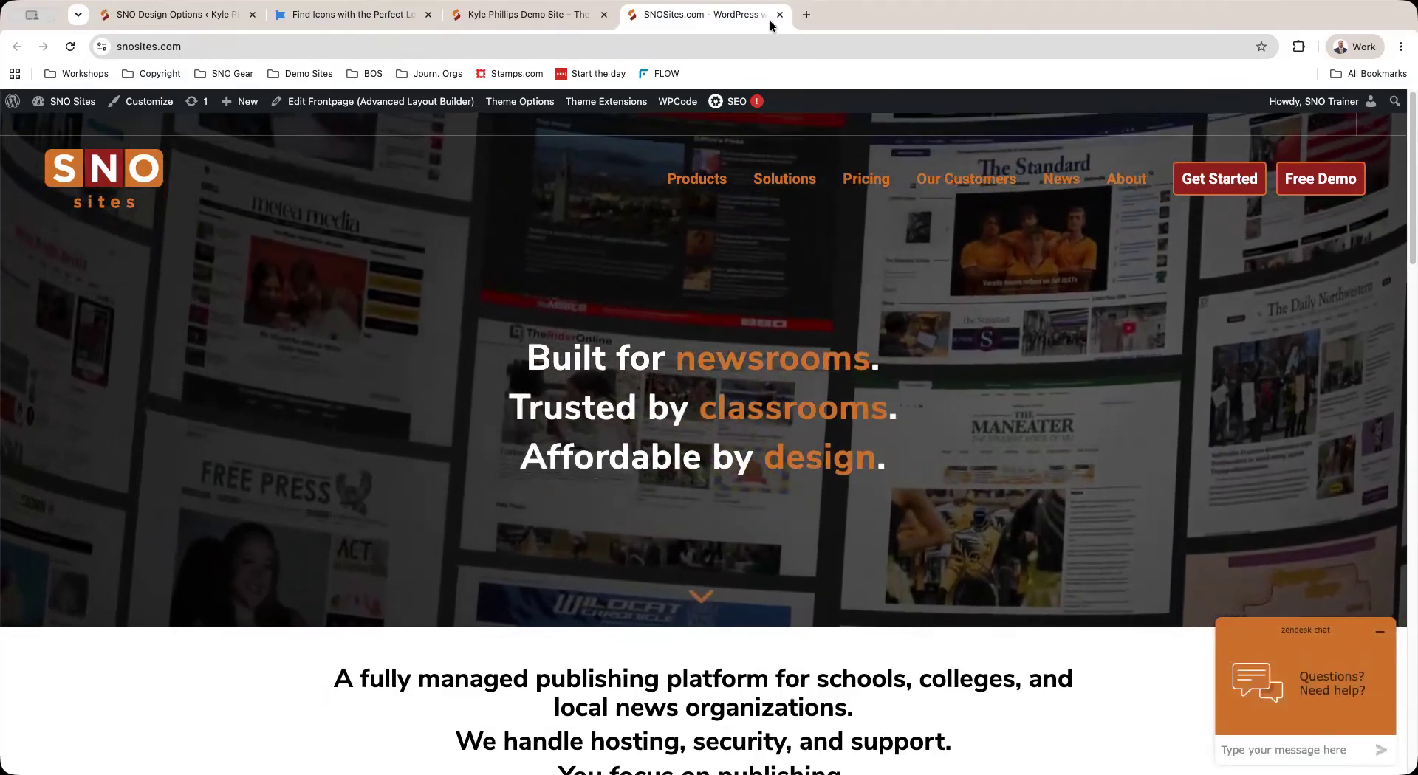
pyautogui.click(780, 15)
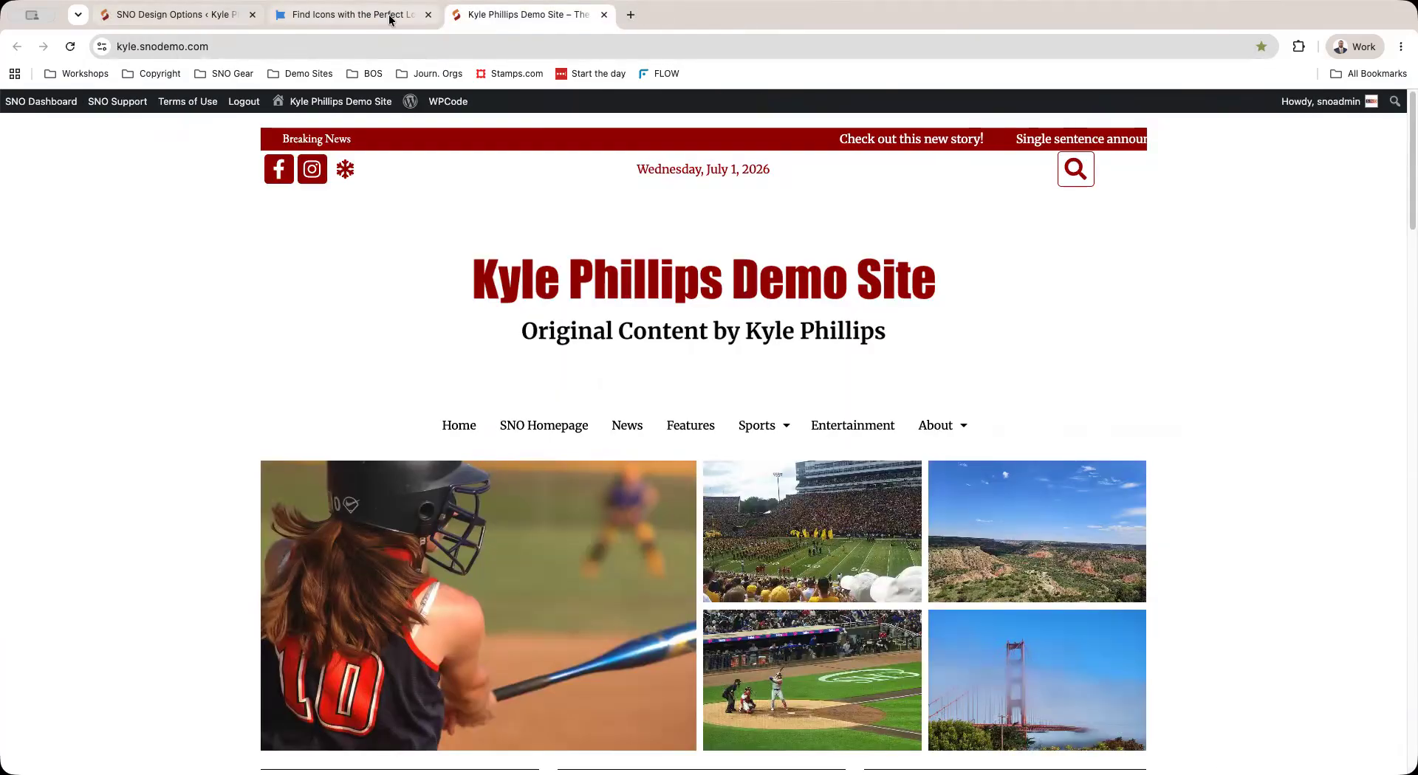
pyautogui.middleClick(389, 16)
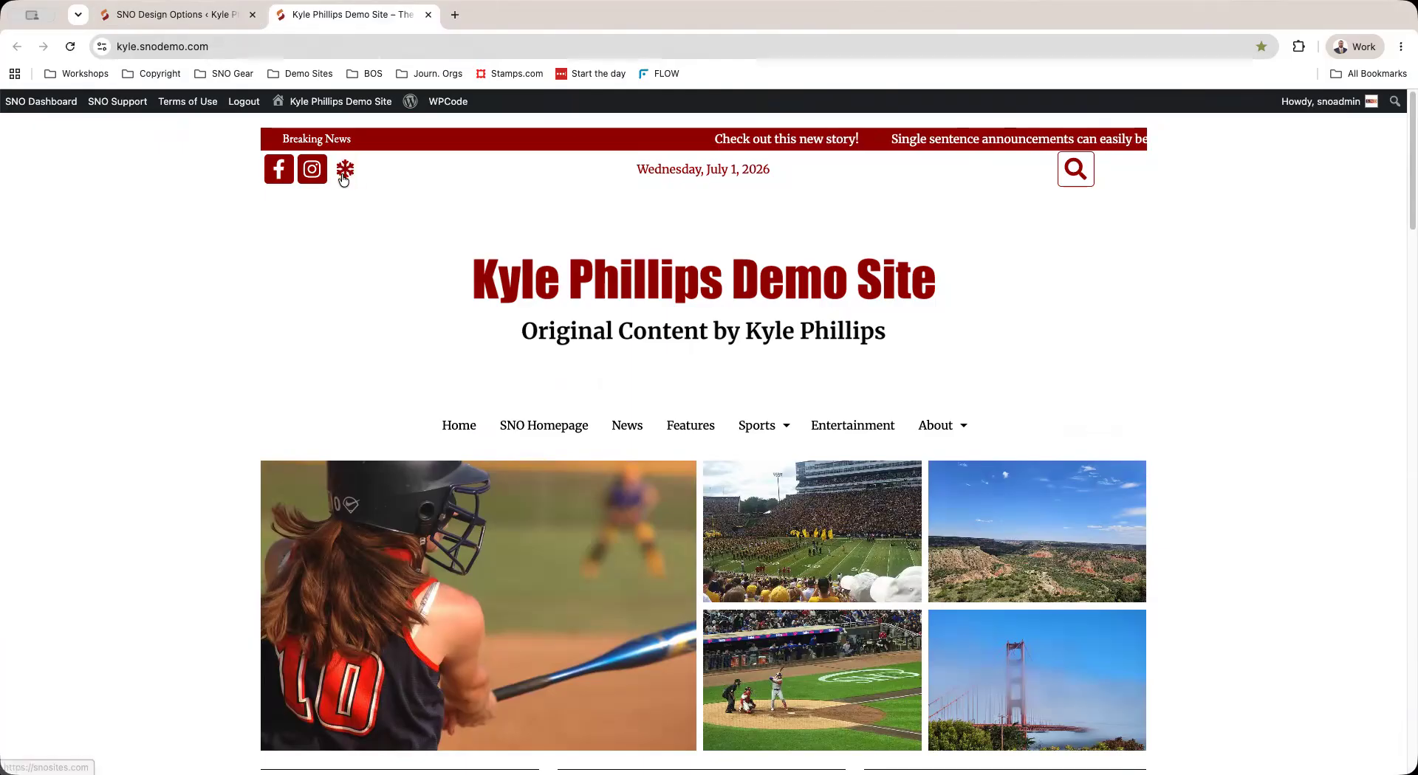
# - In the design options' Site Designer, examine the content blocks of Header Design - Desktop and Footer Design - Desktop
pyautogui.click(221, 14)
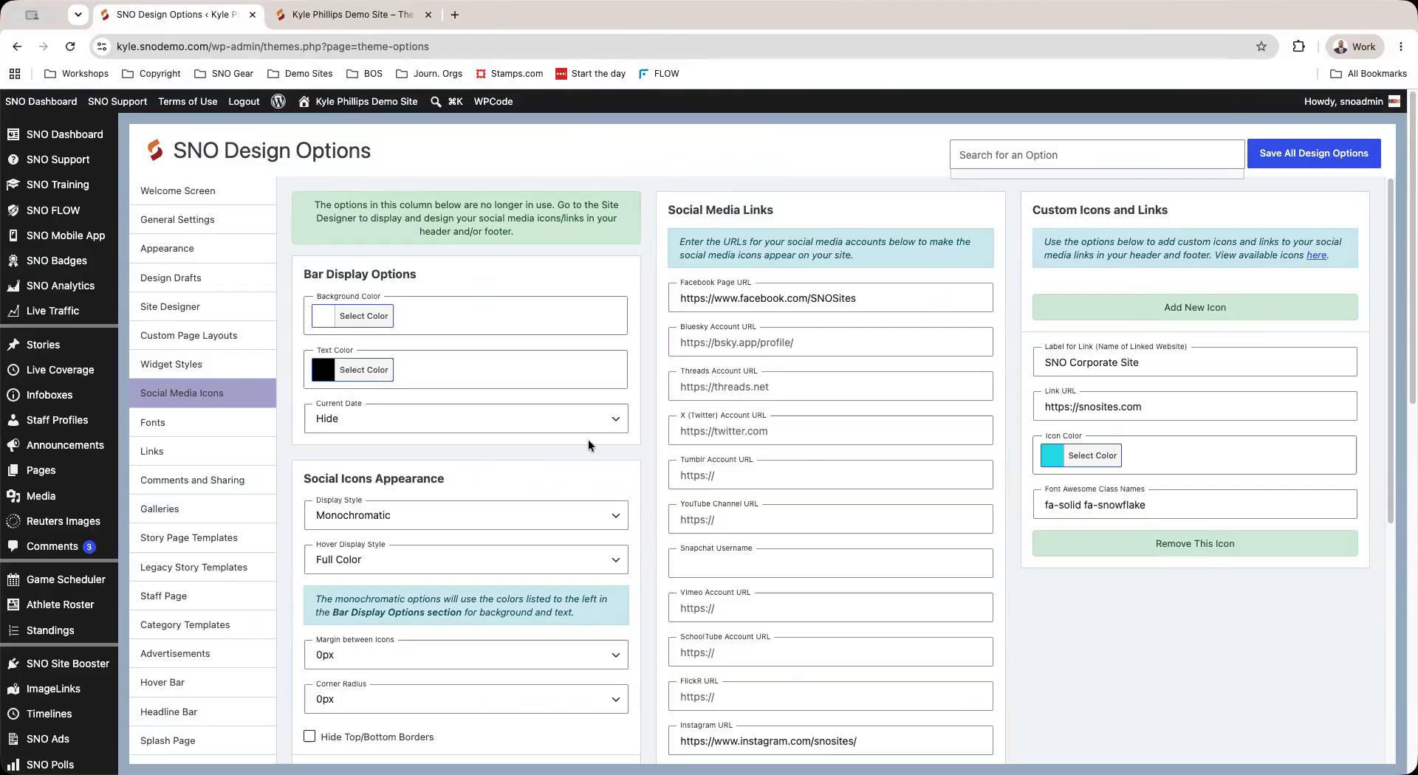
pyautogui.click(184, 310)
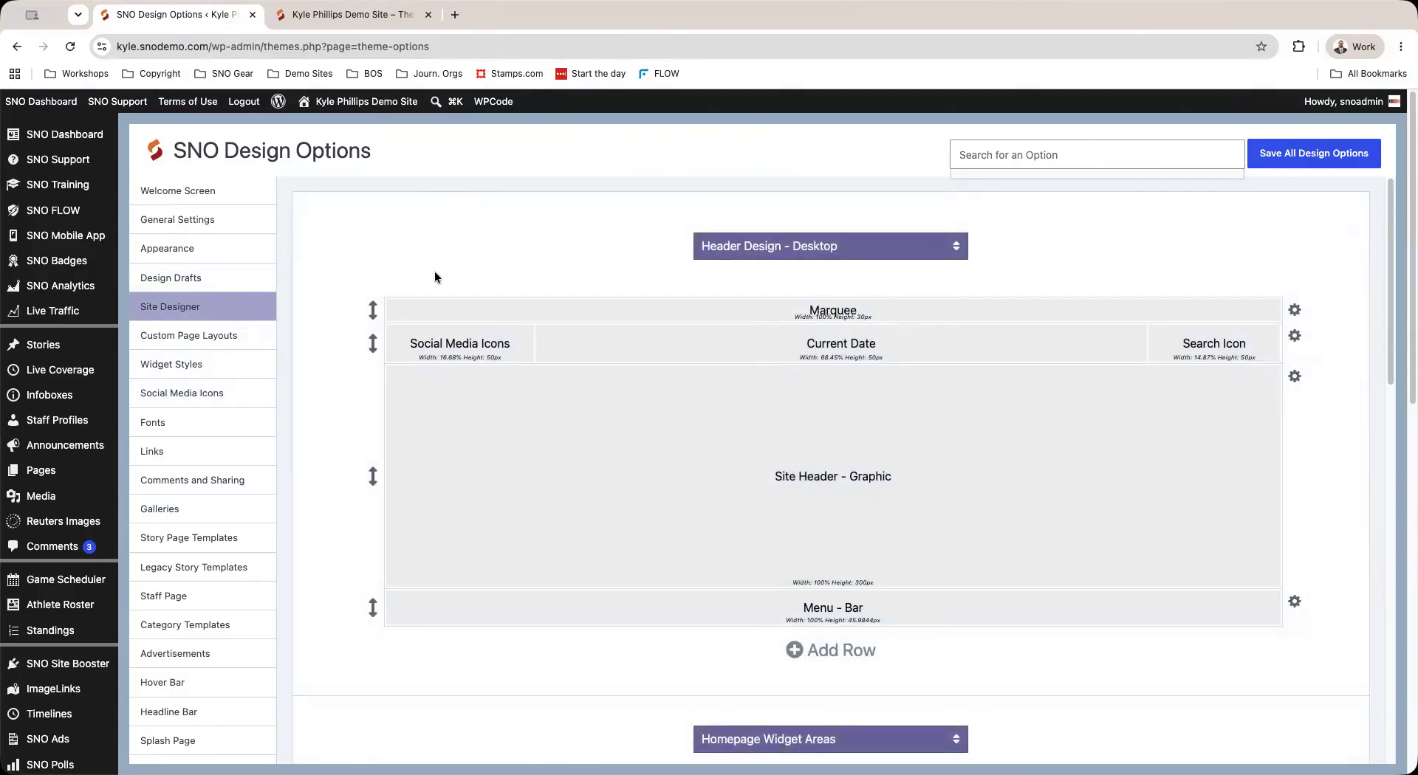
pyautogui.click(934, 245)
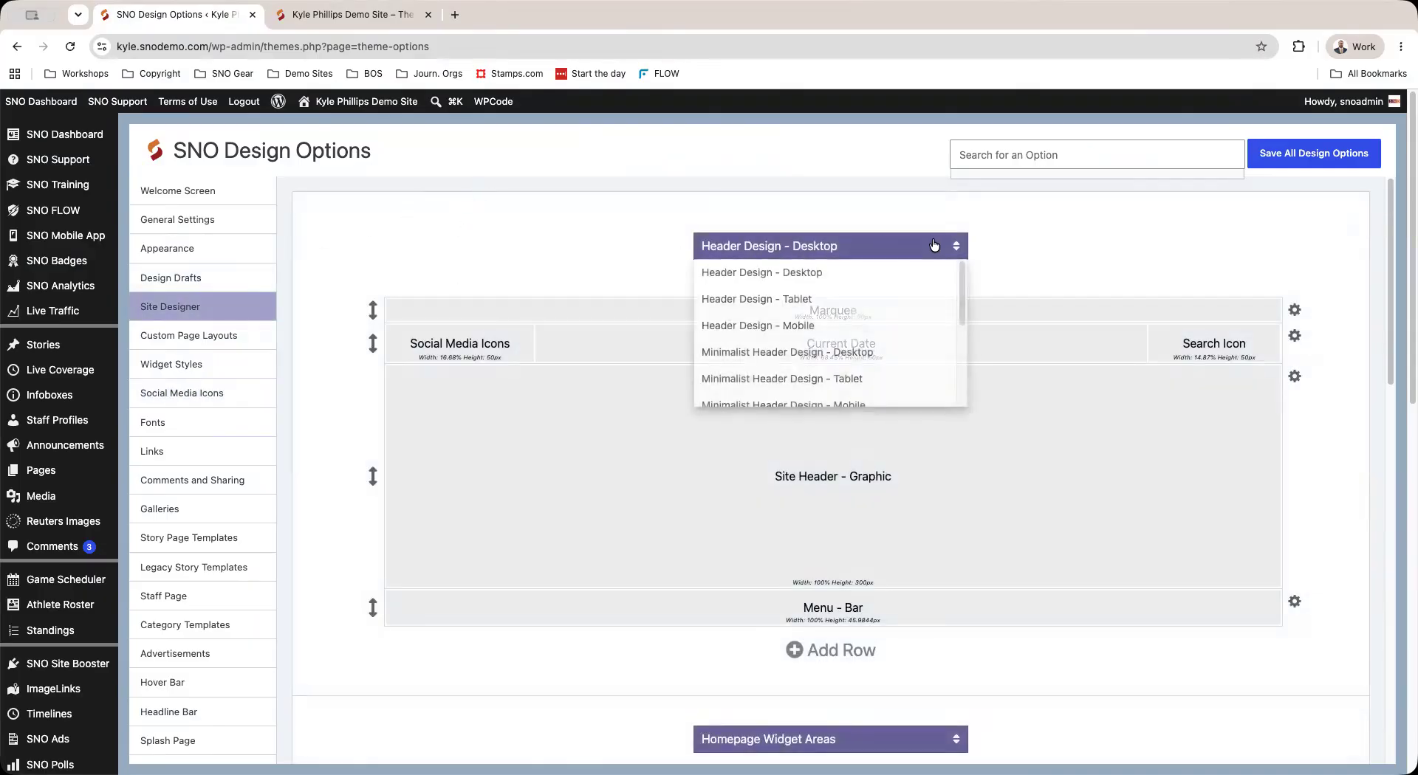
pyautogui.click(906, 270)
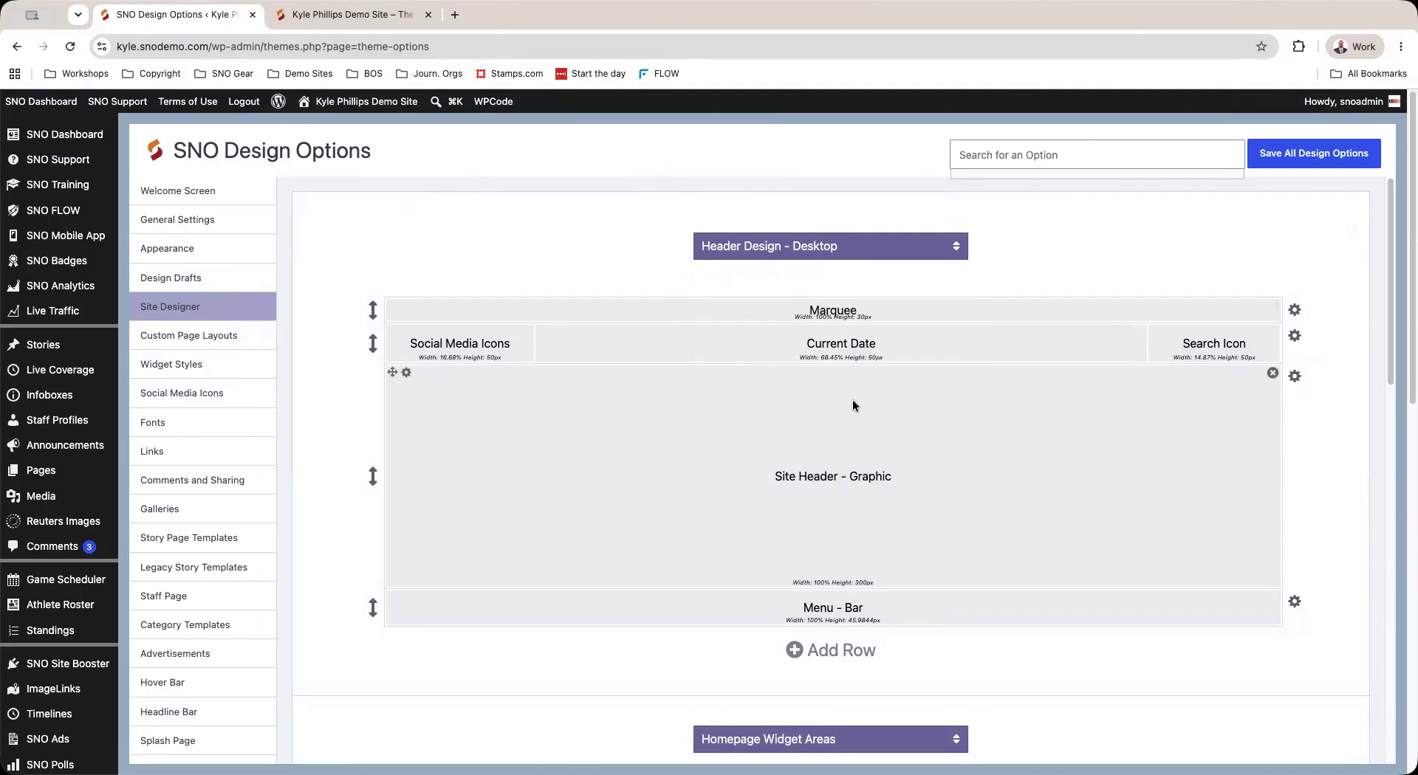
pyautogui.scroll(-15, 851, 402)
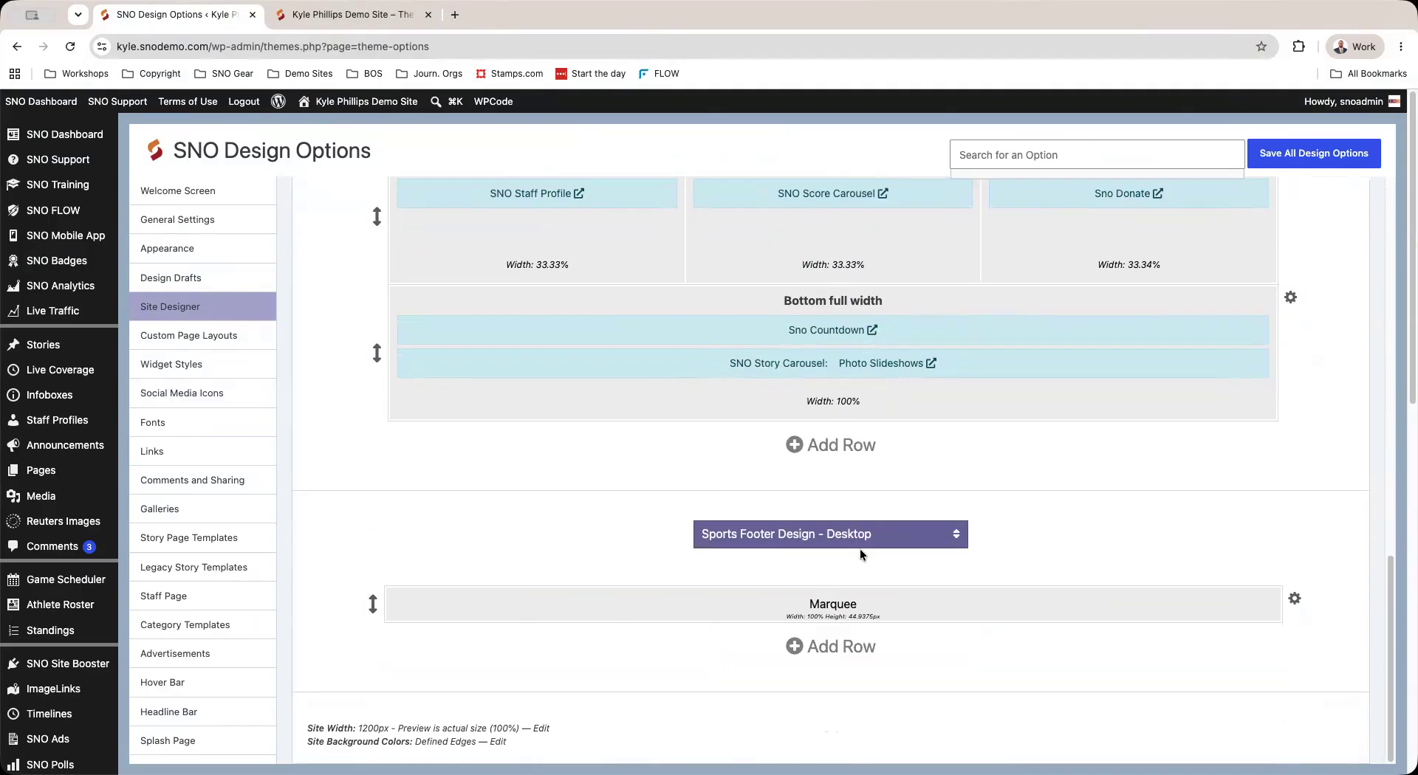
pyautogui.click(859, 545)
pyautogui.click(854, 554)
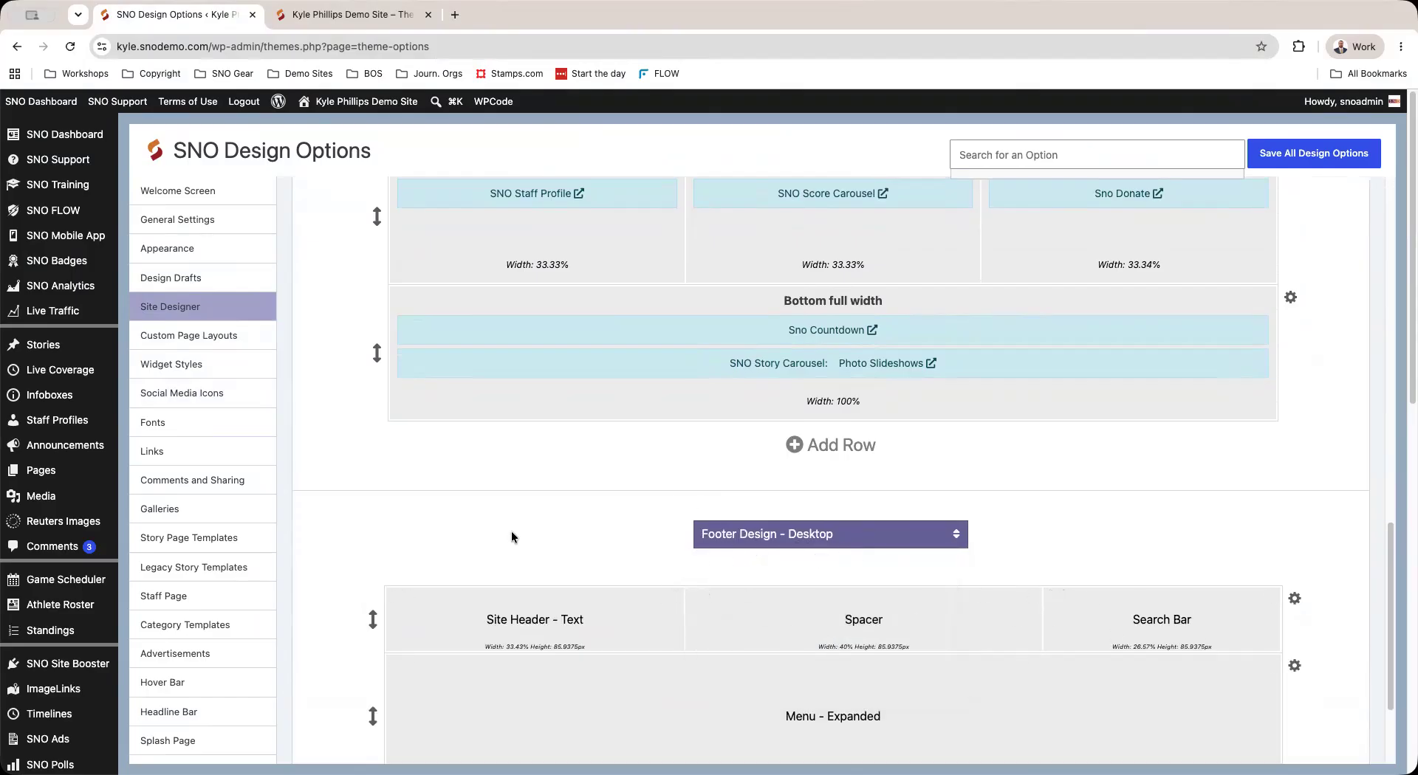
pyautogui.scroll(-3, 932, 557)
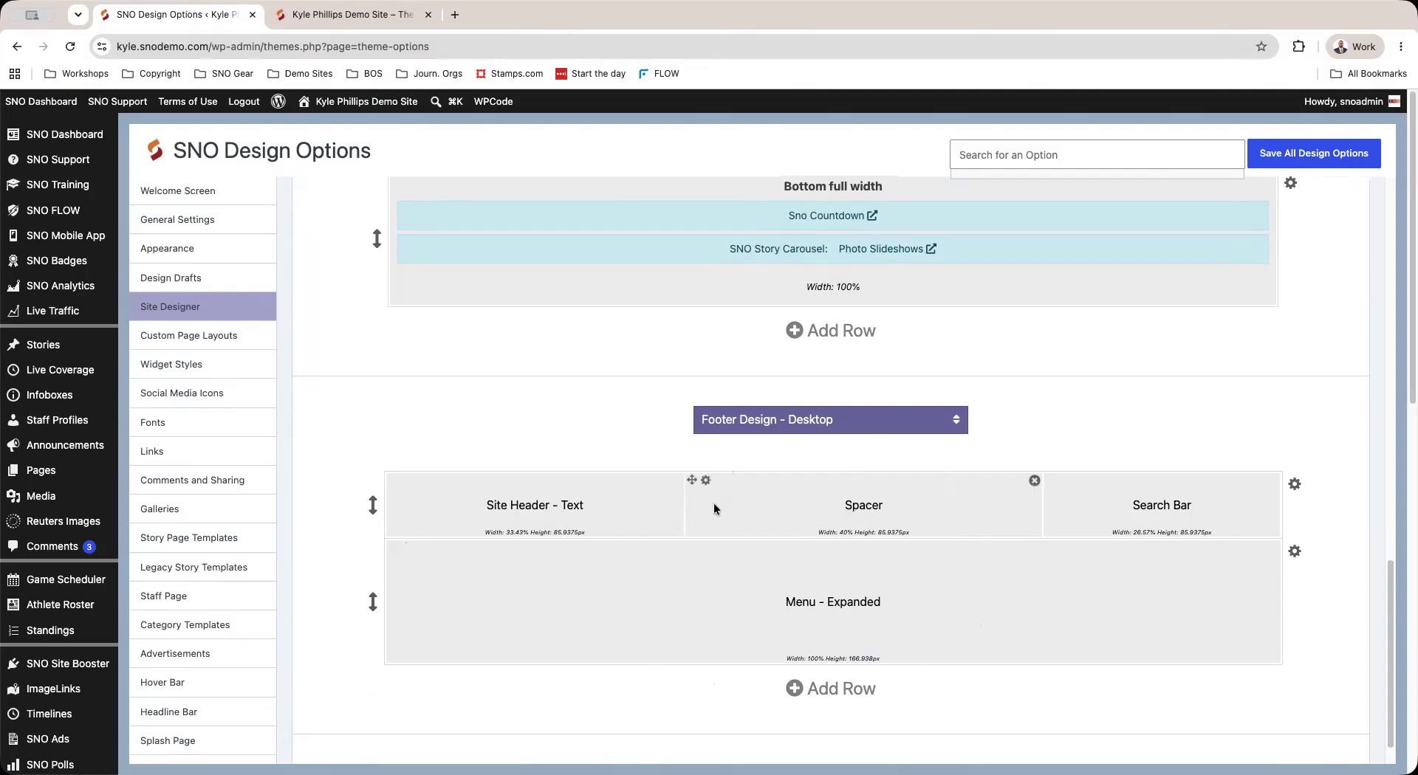
pyautogui.scroll(10, 670, 335)
# - Compare the live homepage's header and footer for social media icons
pyautogui.click(336, 22)
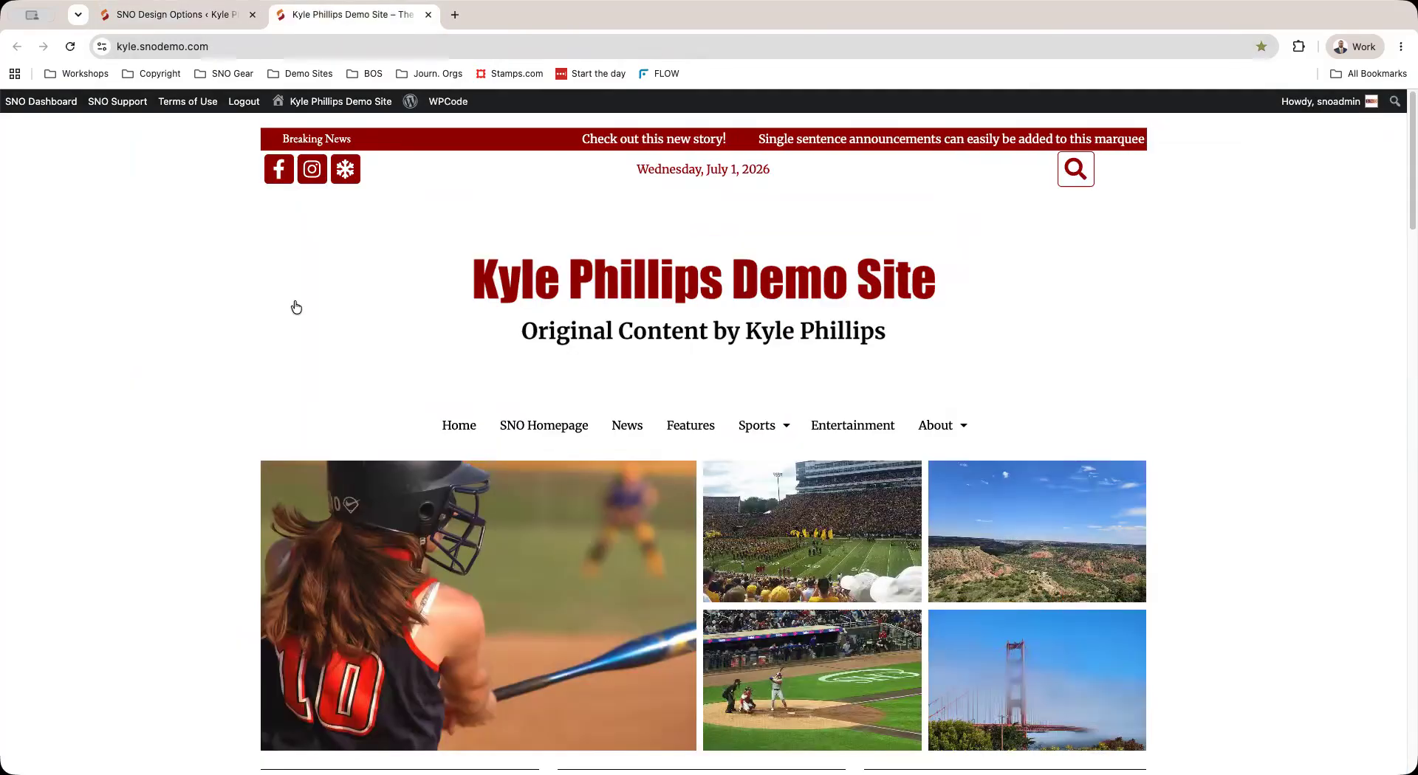
pyautogui.scroll(-15, 294, 307)
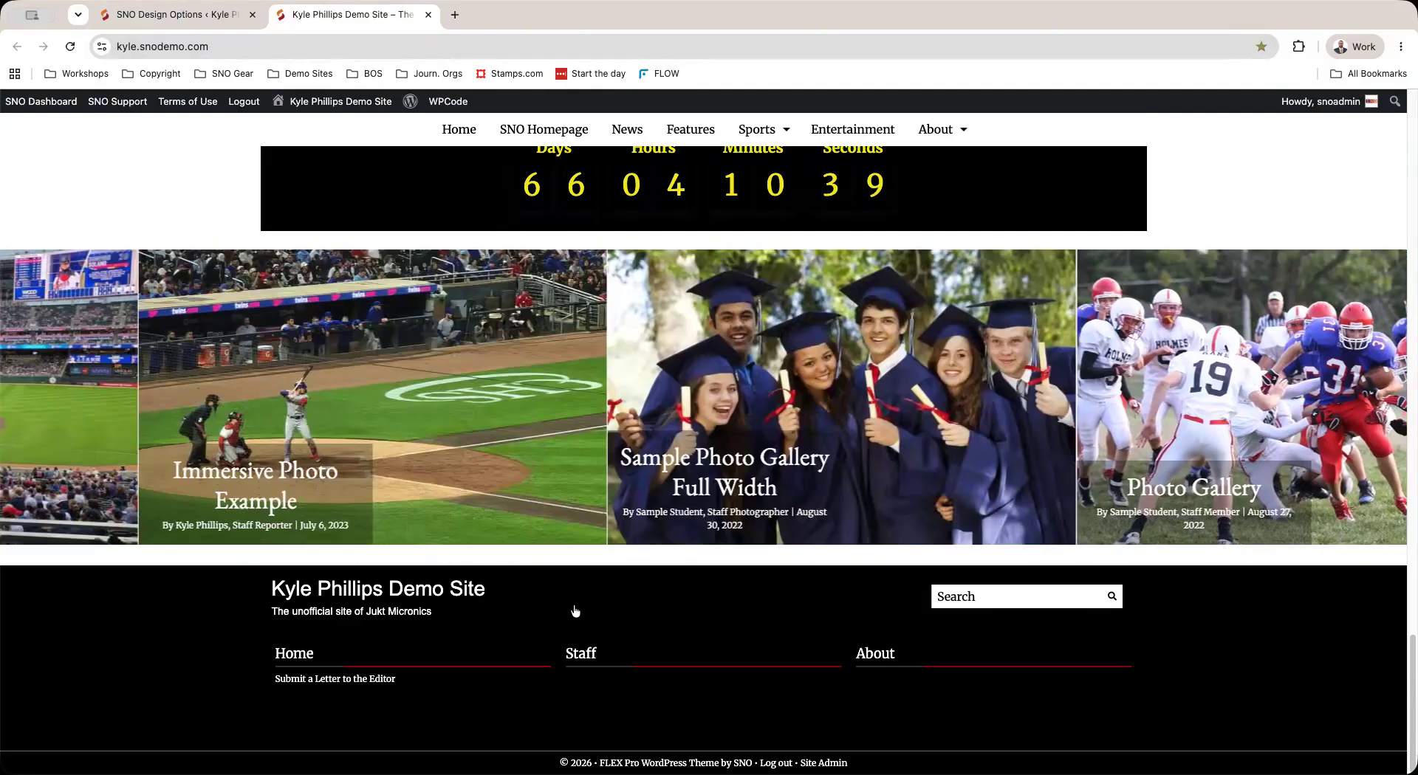
pyautogui.scroll(15, 632, 560)
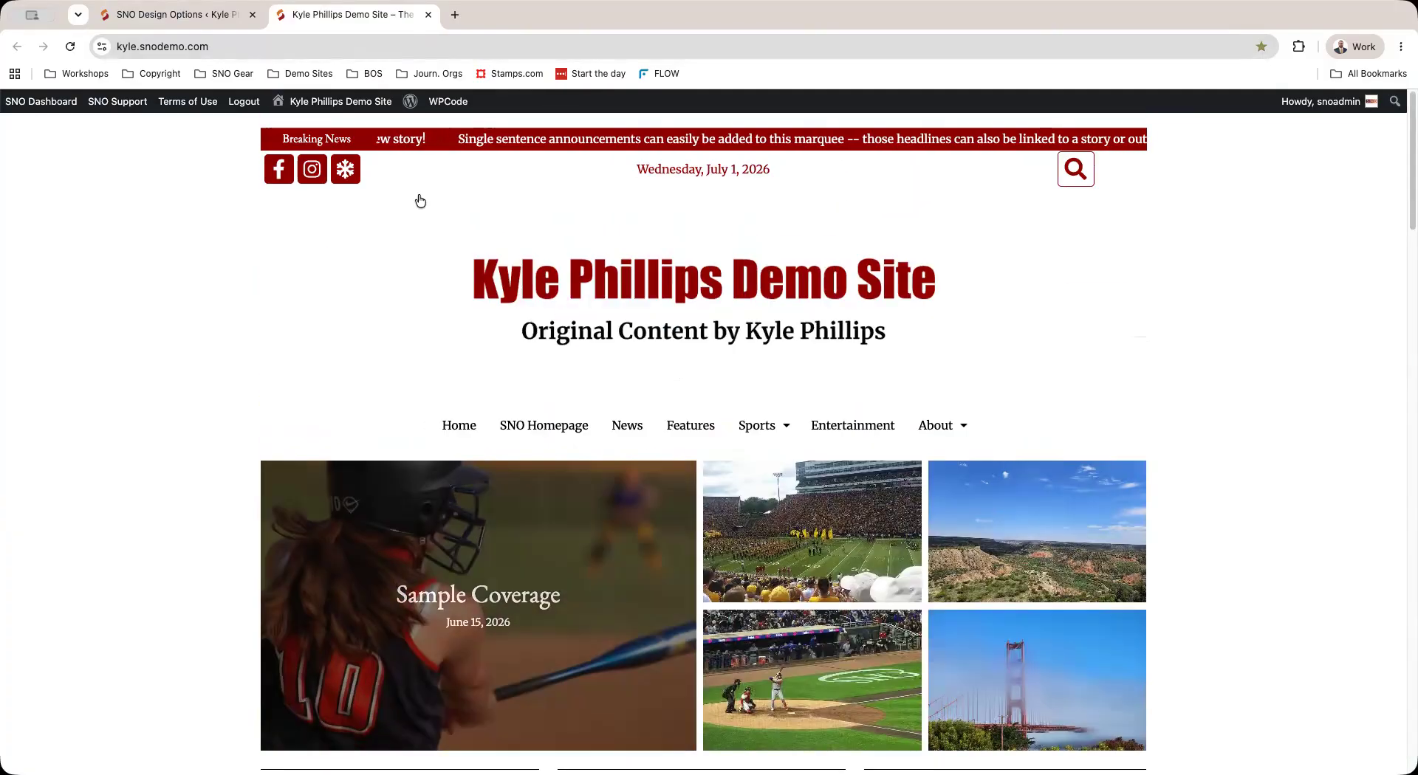
# - Open the settings of the desktop header's Social Media Icons block in the Site Designer and set its Display Style to Full Color
pyautogui.click(126, 22)
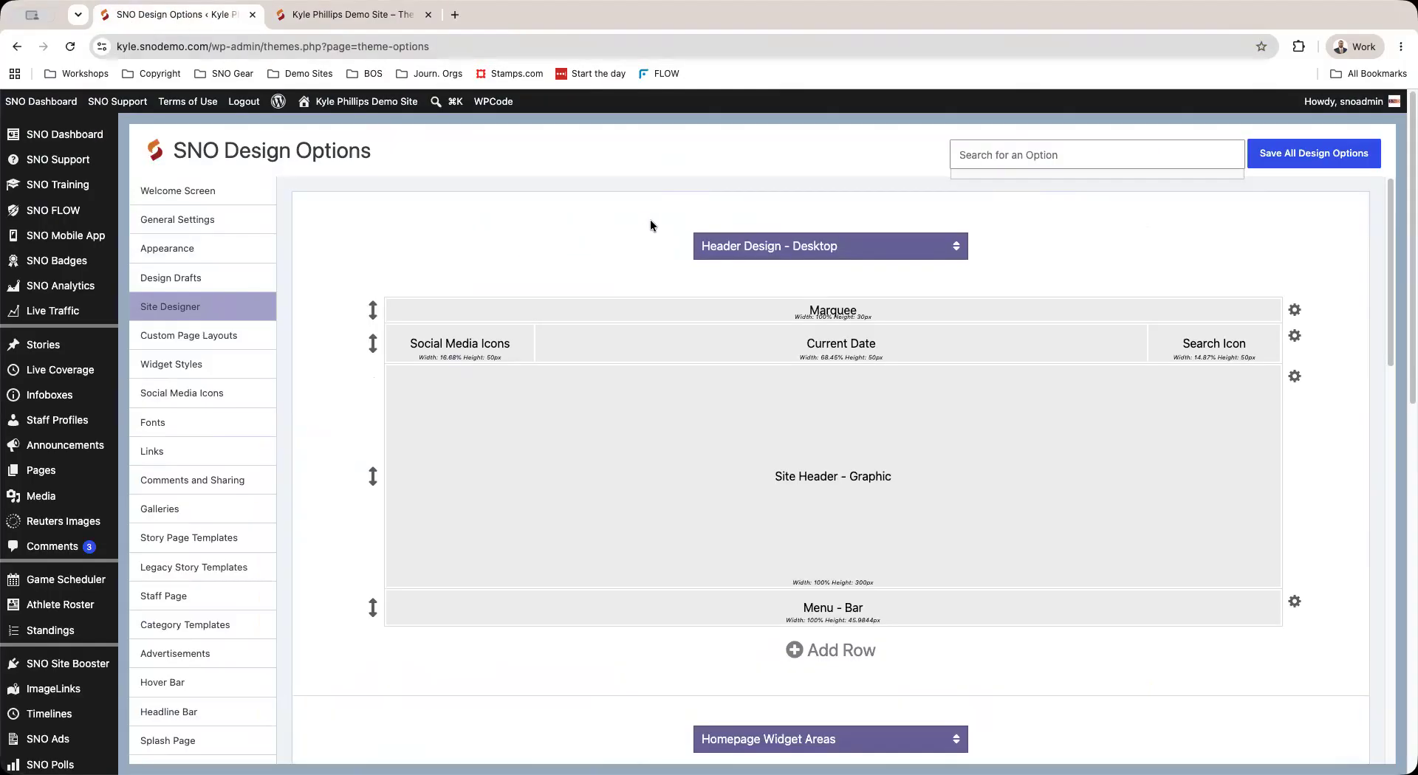
pyautogui.moveTo(430, 337)
pyautogui.moveTo(491, 356)
pyautogui.click(407, 334)
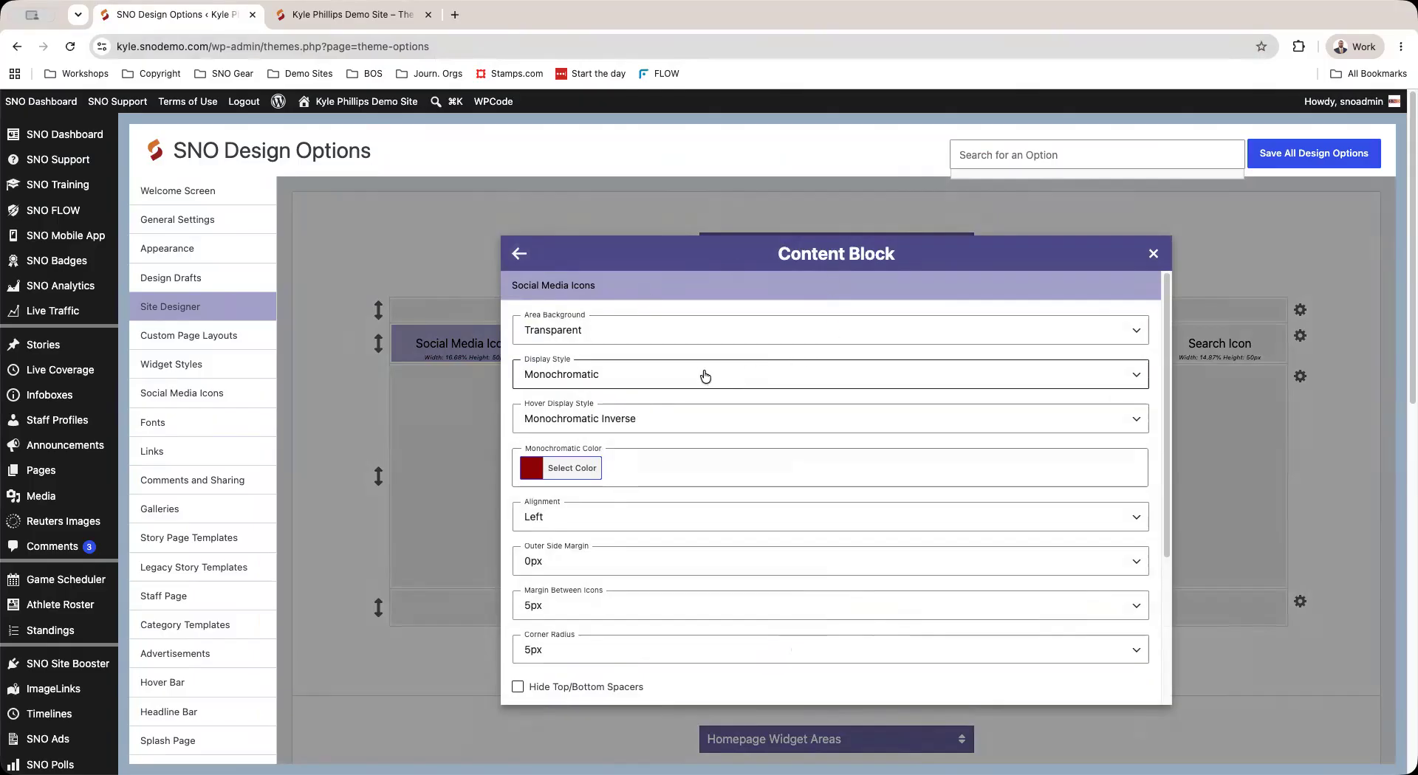
pyautogui.click(654, 385)
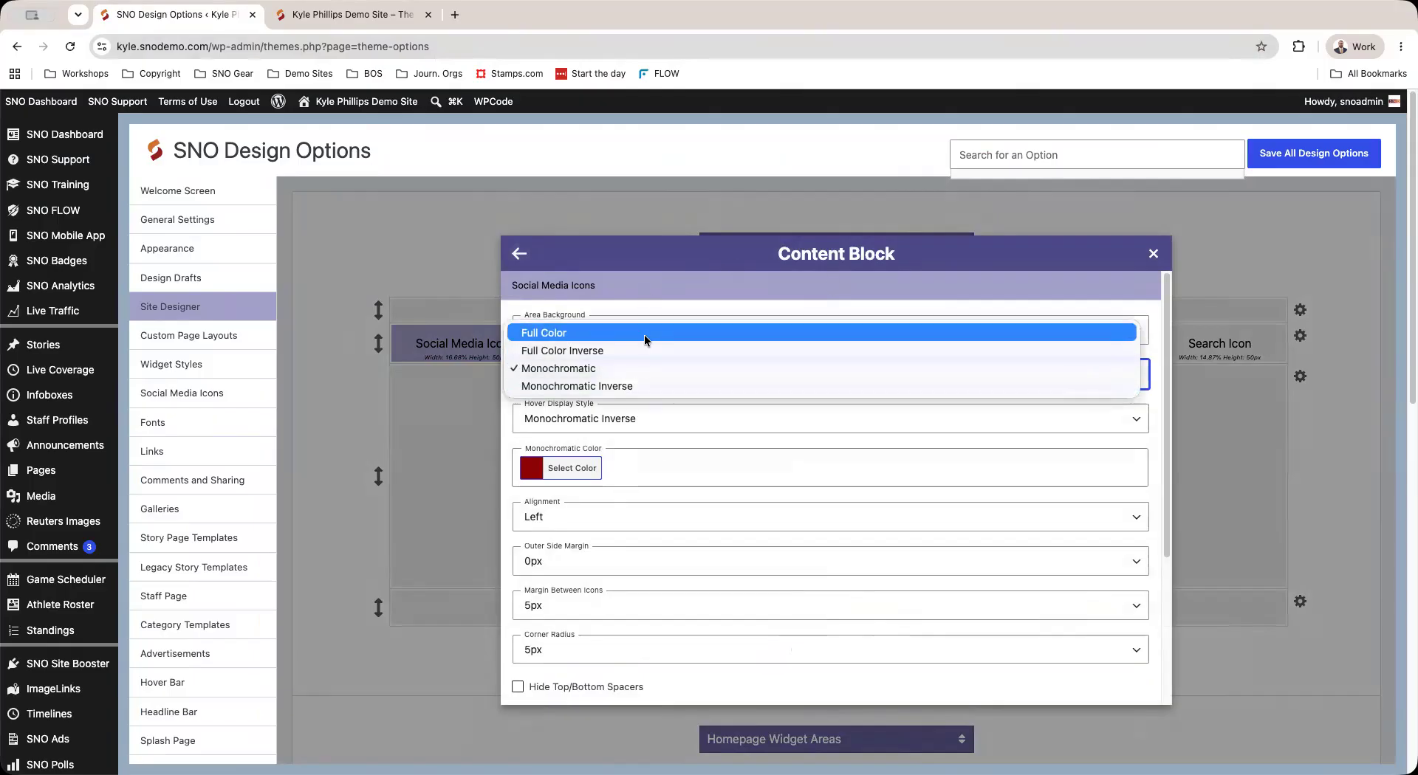
pyautogui.click(644, 335)
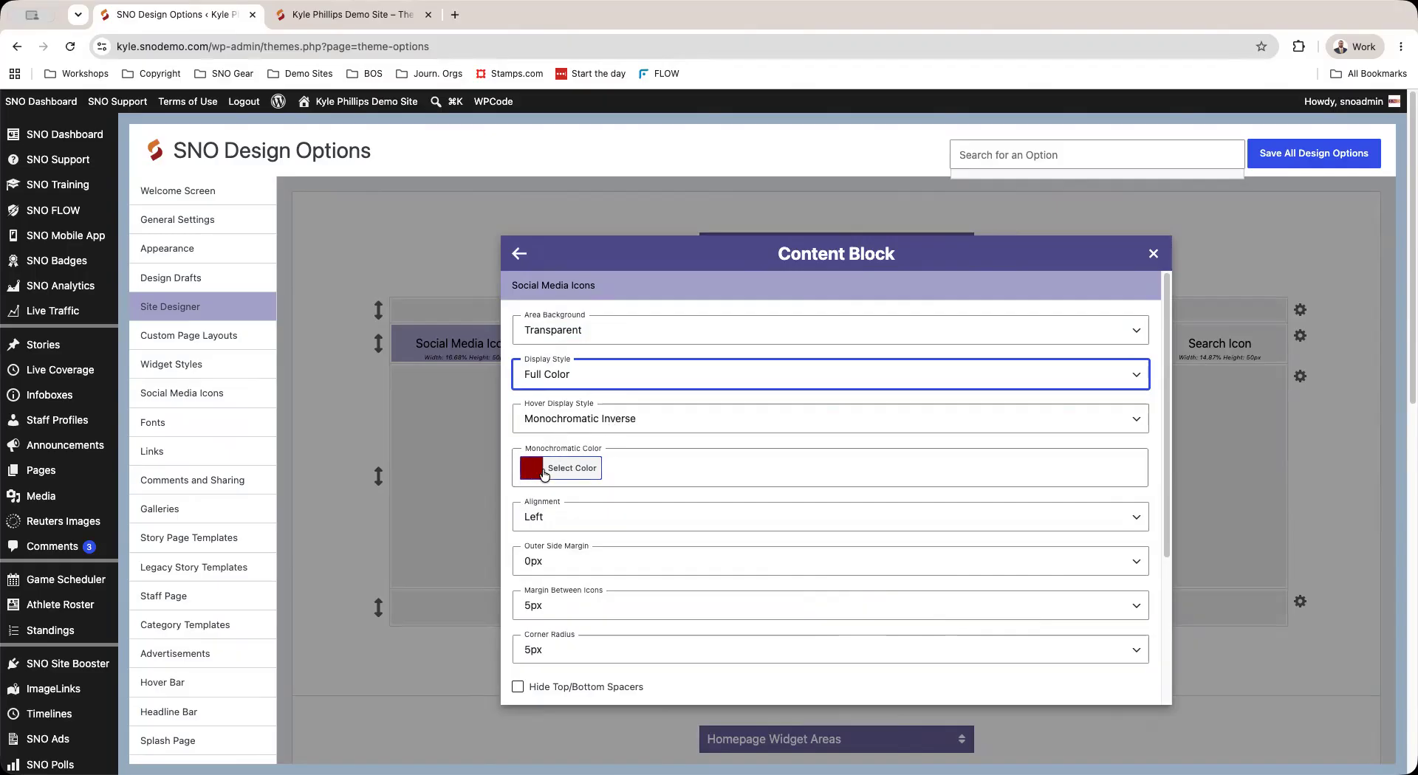
# - Check the icons' hover effect on the live homepage and set the Social Media Icons block's Hover Display Style to Monochromatic
pyautogui.click(381, 16)
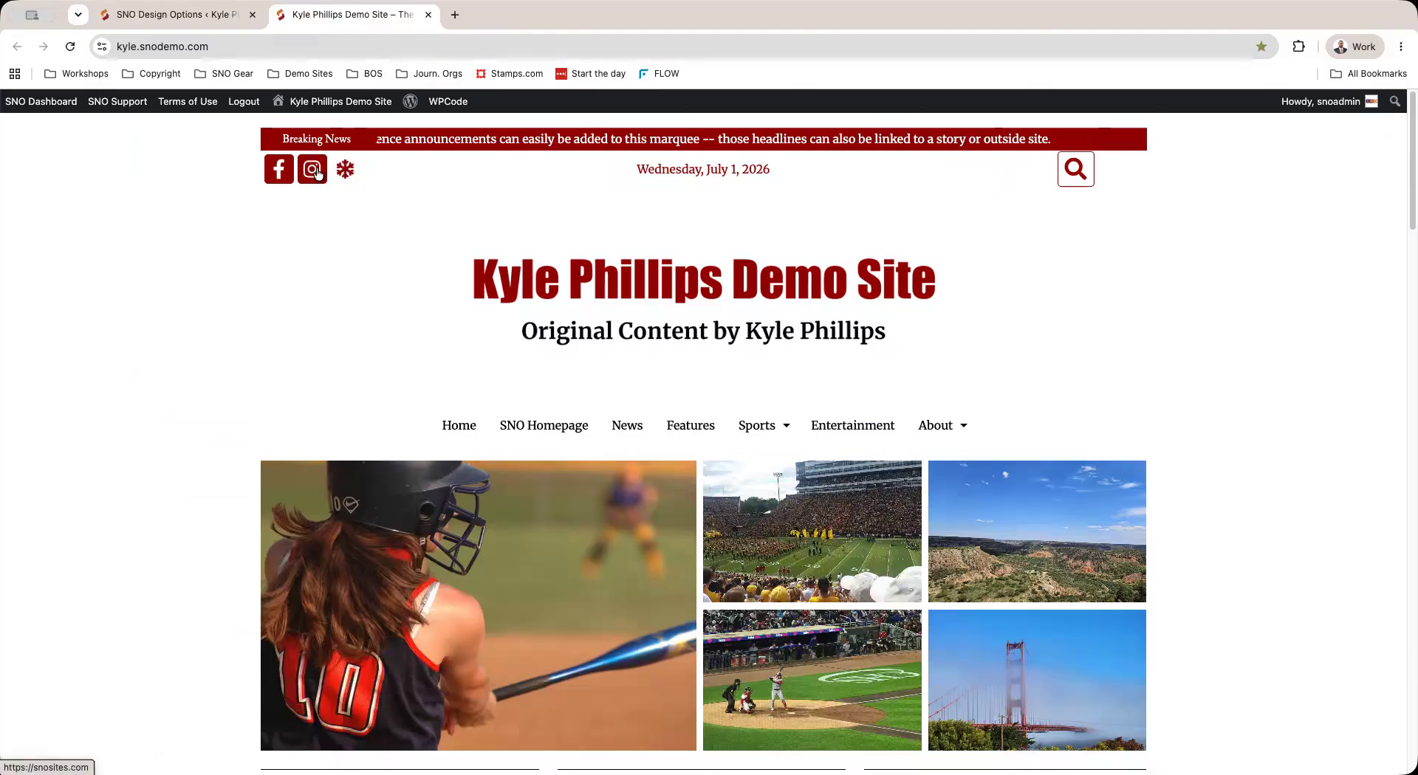
pyautogui.click(174, 18)
pyautogui.click(623, 415)
pyautogui.click(624, 378)
pyautogui.click(626, 419)
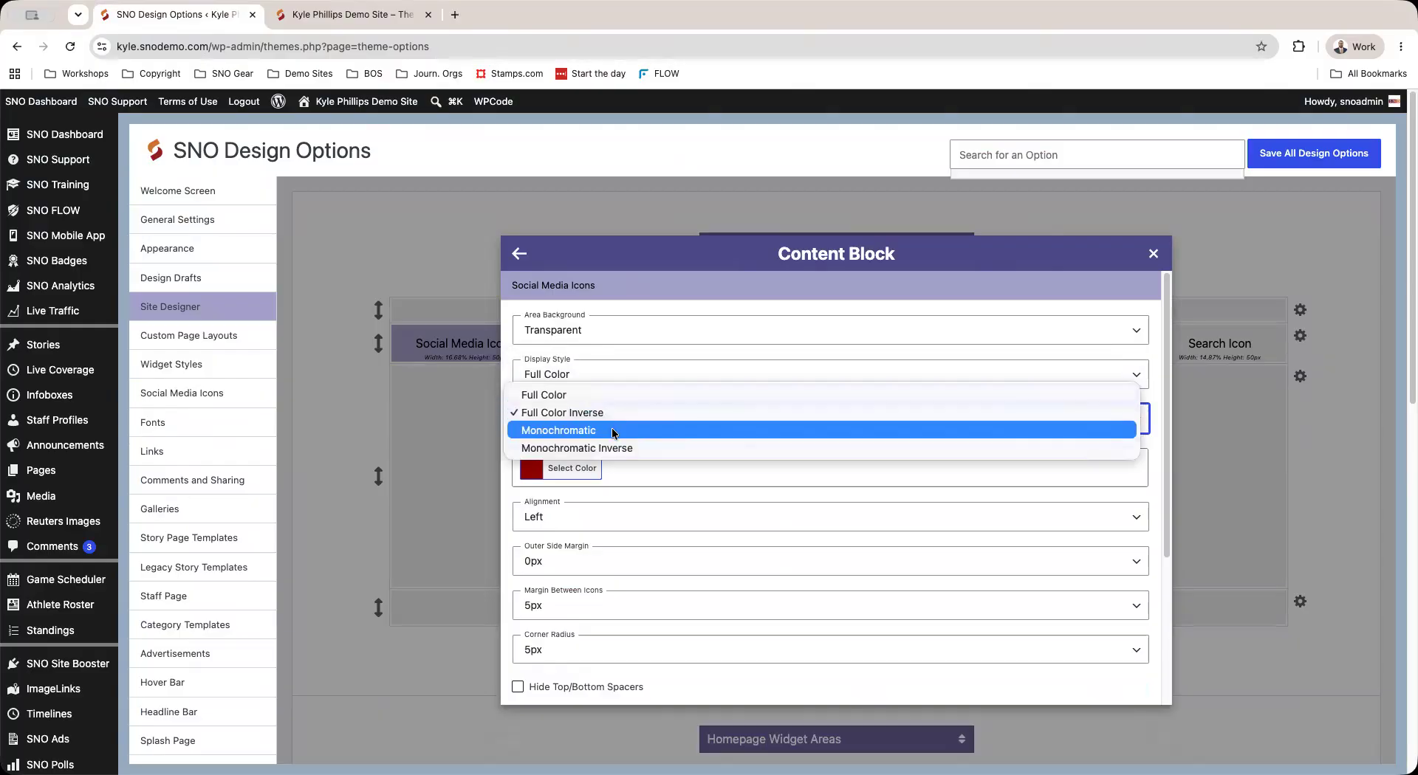
pyautogui.click(612, 430)
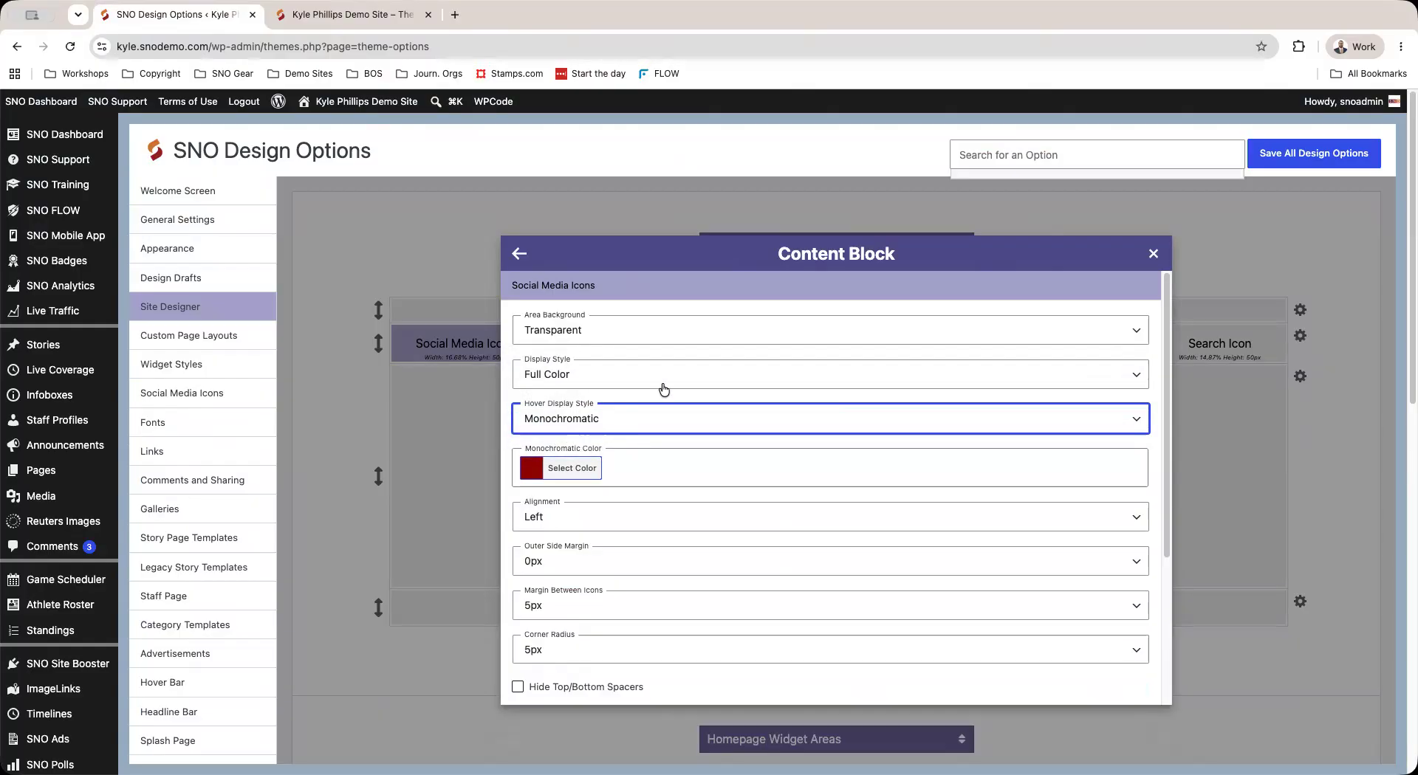
# - Set the Social Media Icons block's Corner Radius to 25px
pyautogui.scroll(-2, 701, 439)
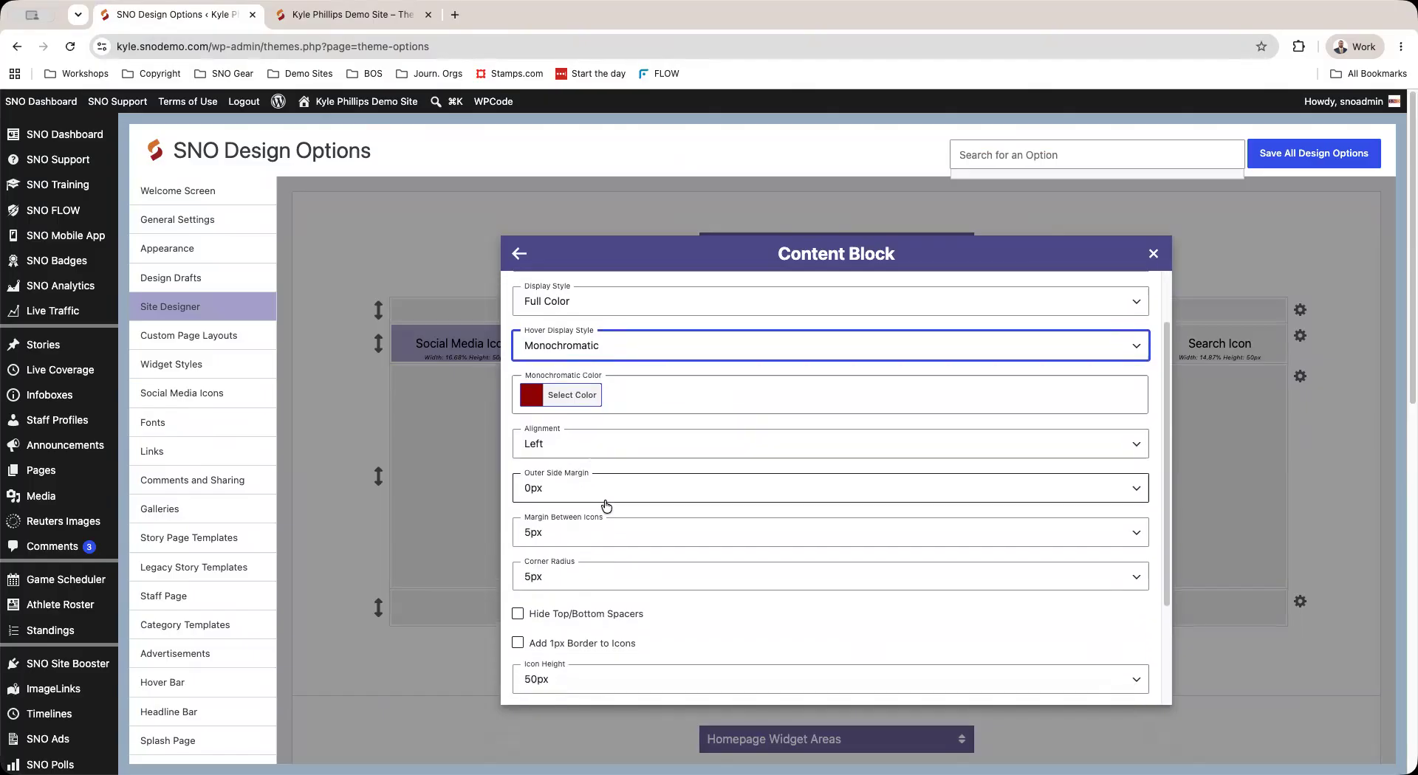
pyautogui.scroll(-3, 591, 480)
pyautogui.click(574, 449)
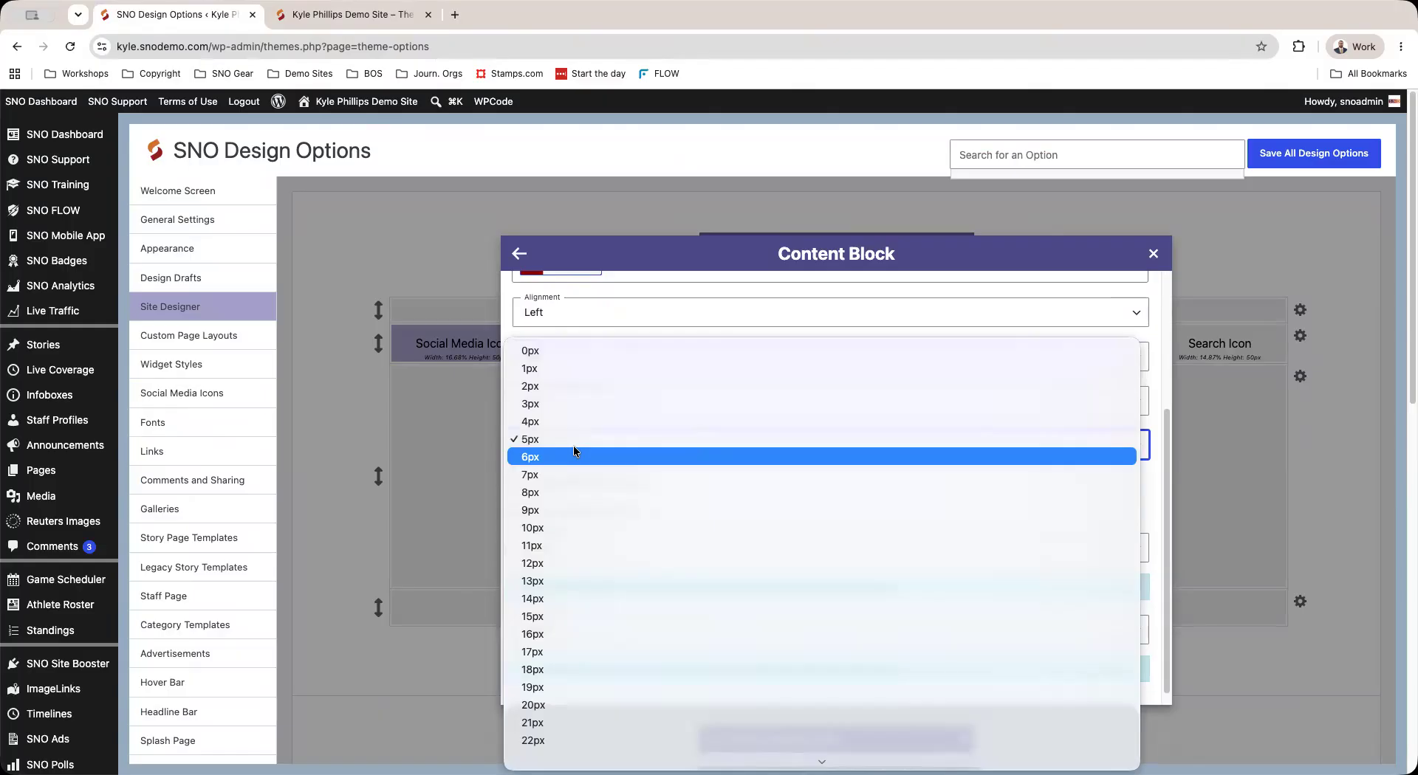
pyautogui.scroll(-2, 594, 442)
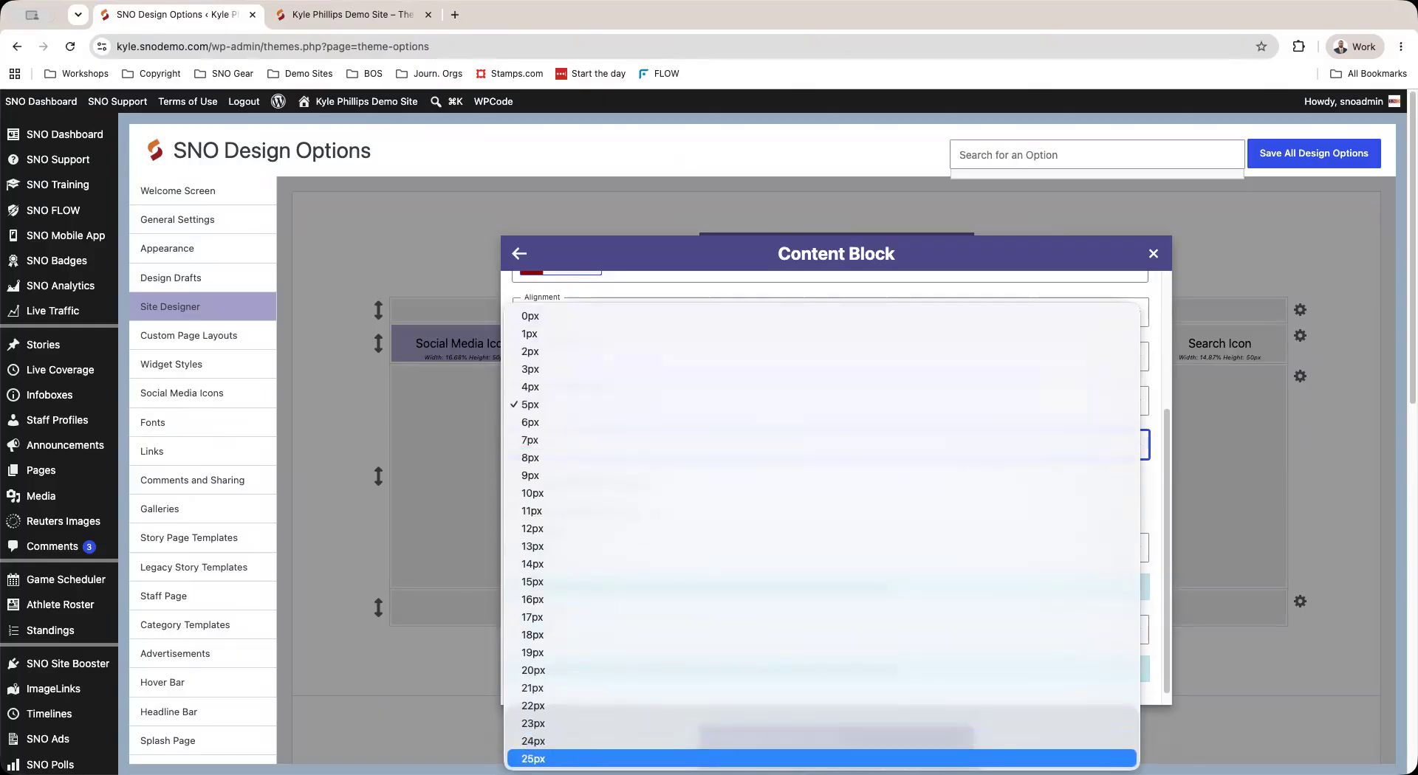
pyautogui.click(599, 758)
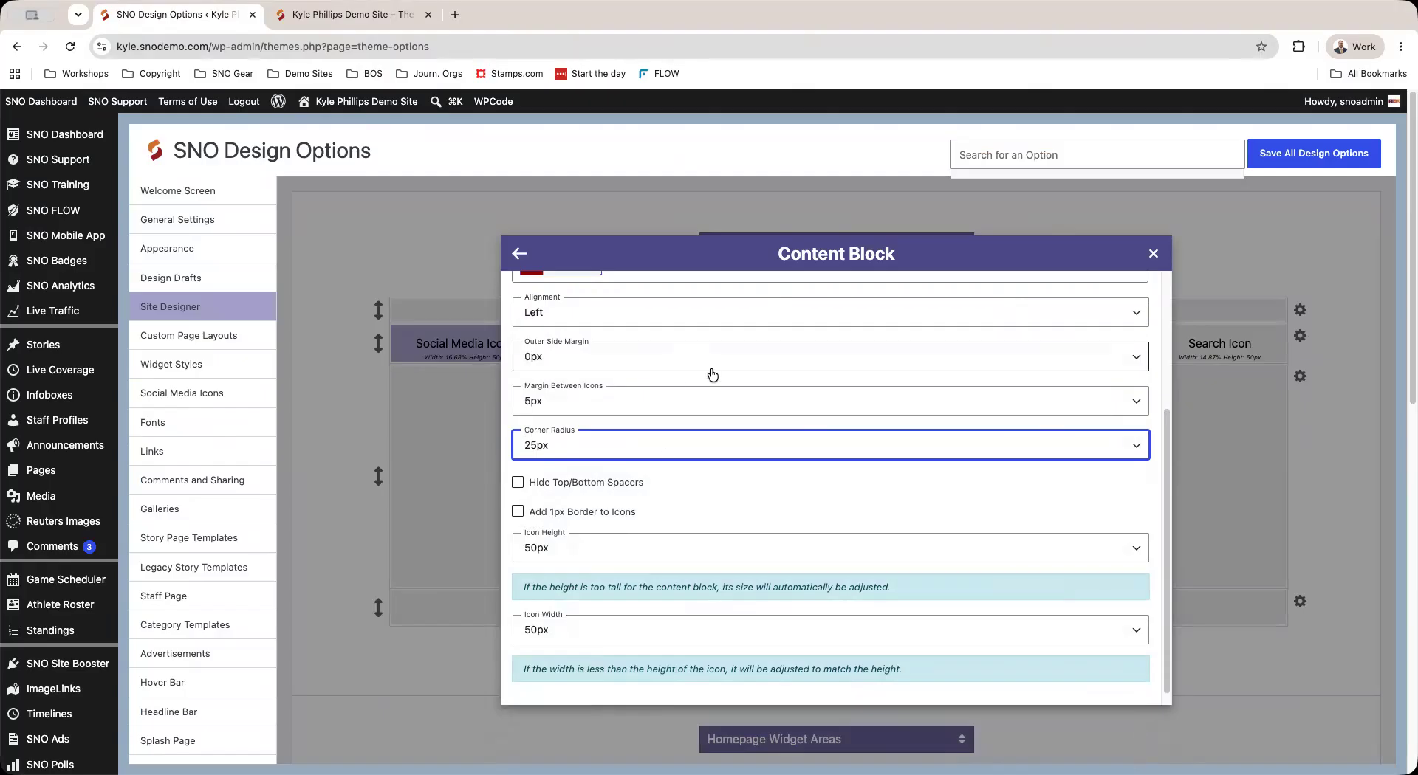
# - Set both the Icon Height and Icon Width of the Social Media Icons block to 40px
pyautogui.click(620, 548)
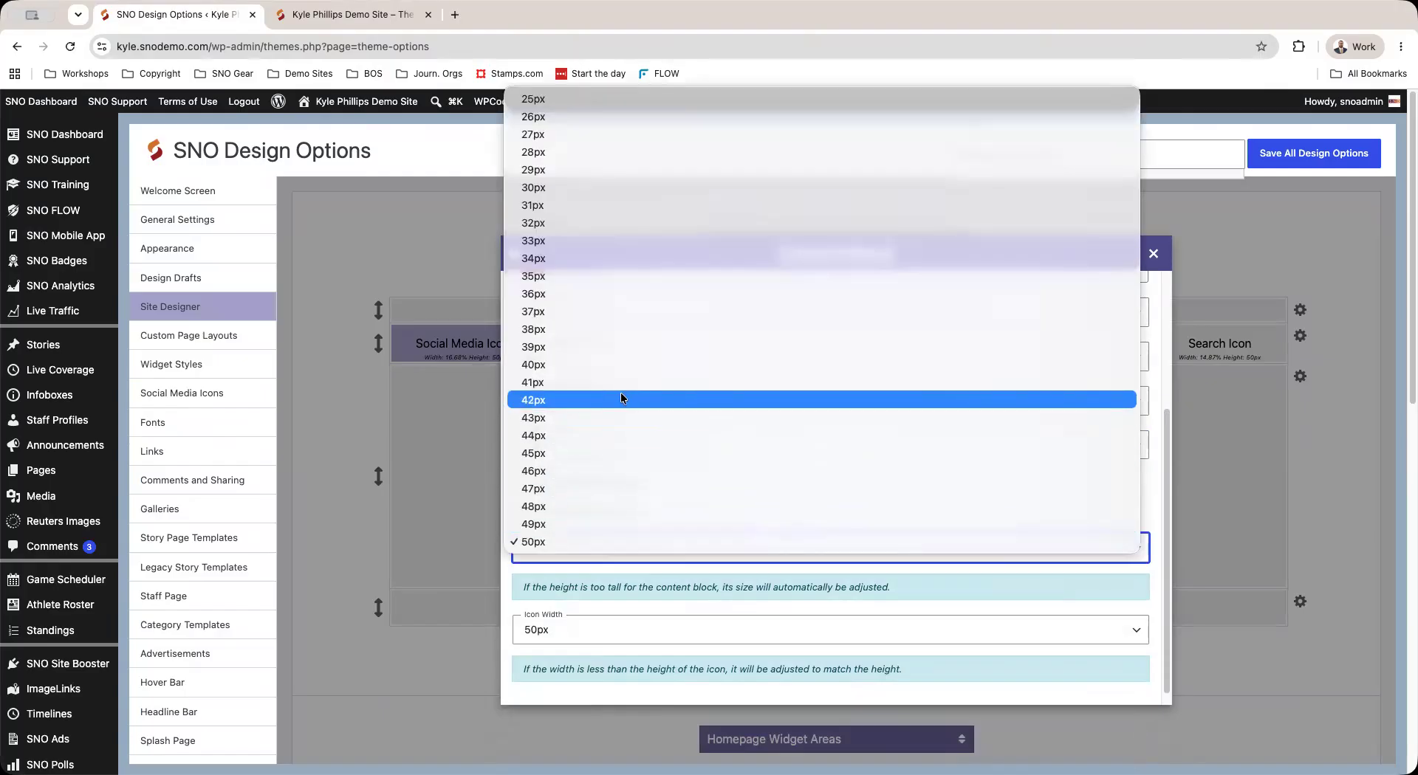
pyautogui.click(622, 367)
pyautogui.click(613, 632)
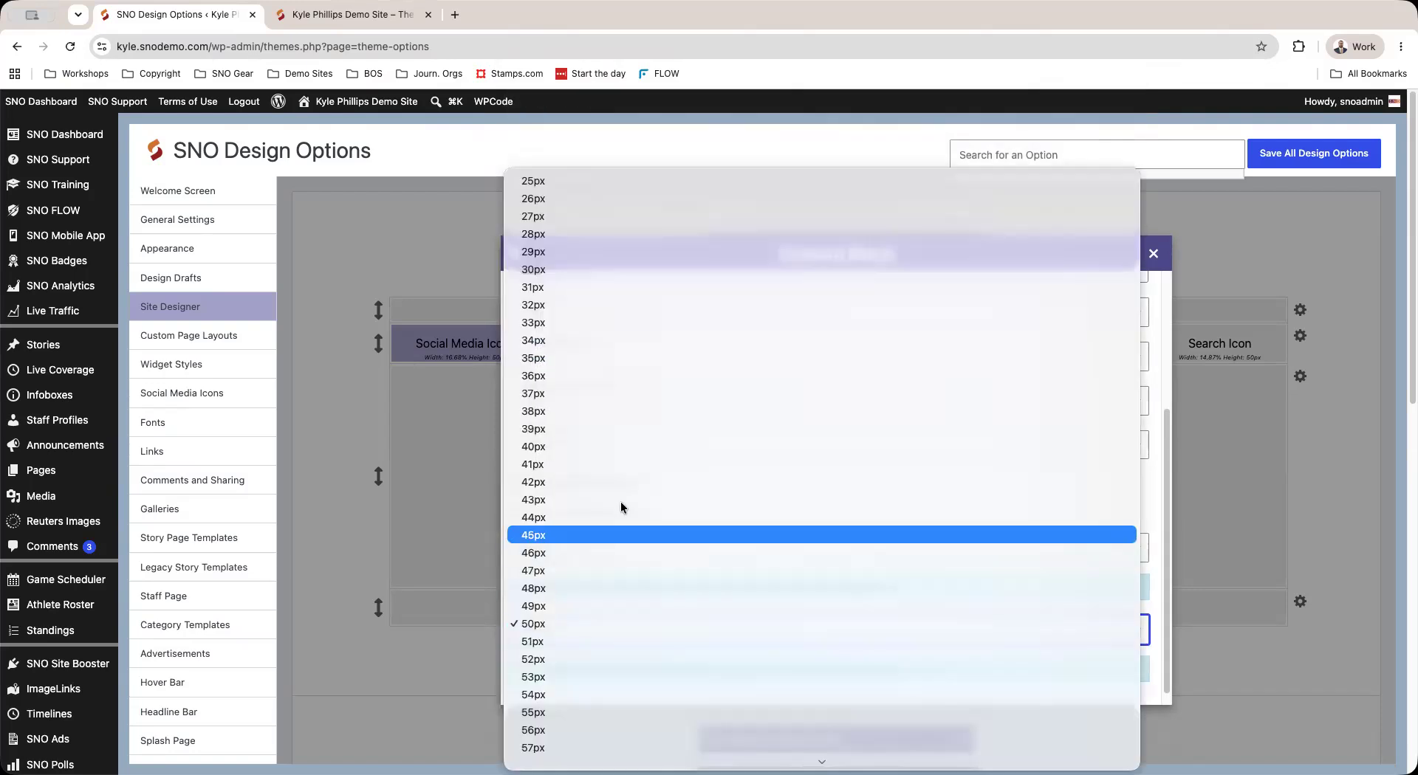
pyautogui.click(625, 448)
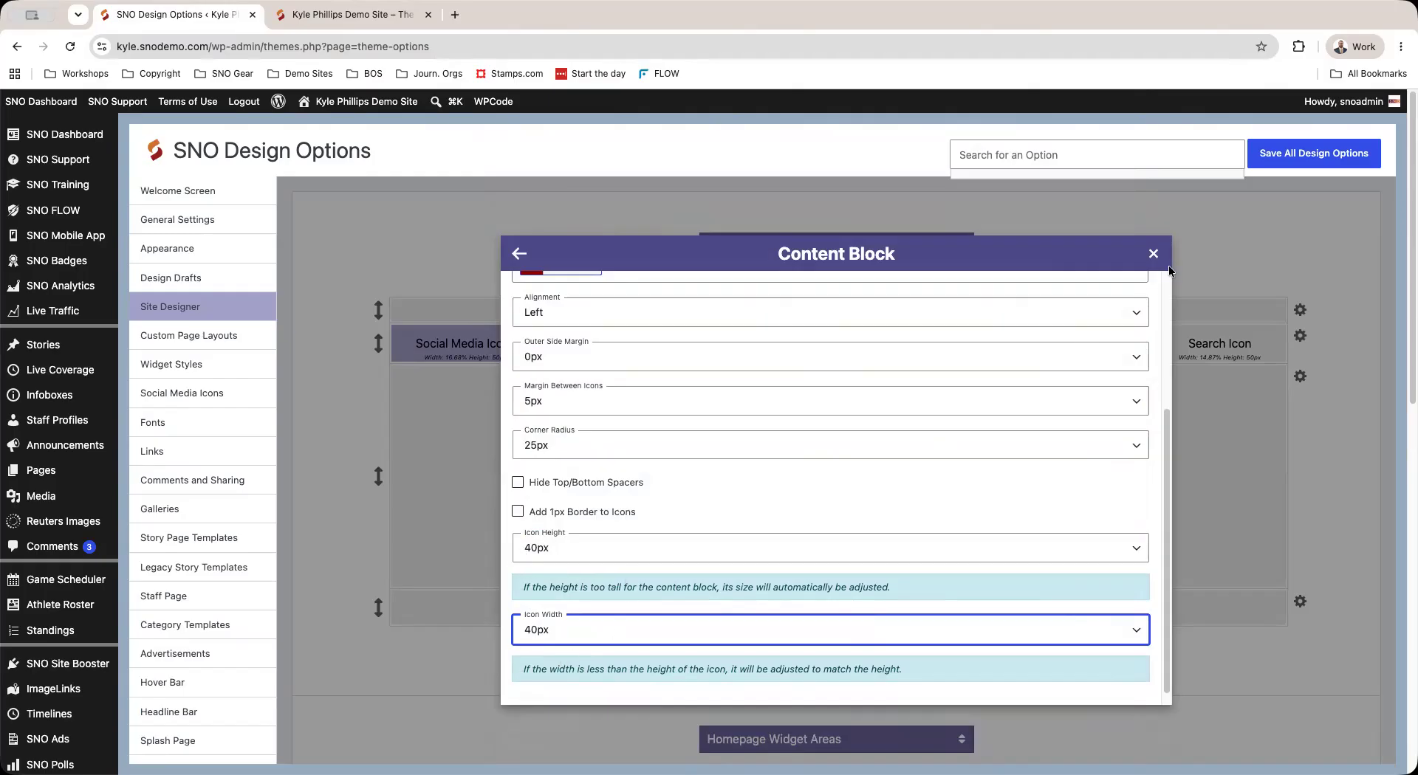
# - Close the Social Media Icons block's settings, save all design options and reload the live homepage to check the header icons
pyautogui.click(1153, 254)
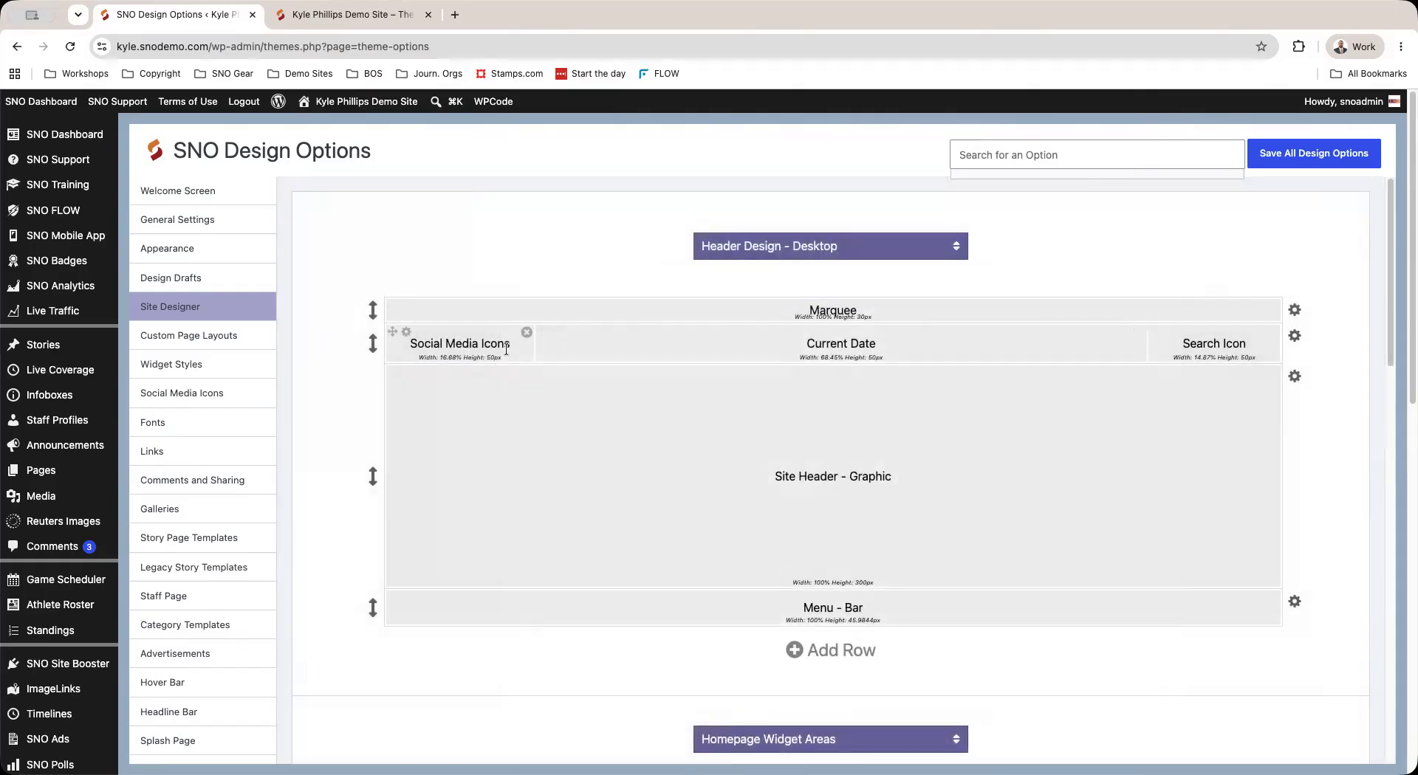
pyautogui.click(1322, 164)
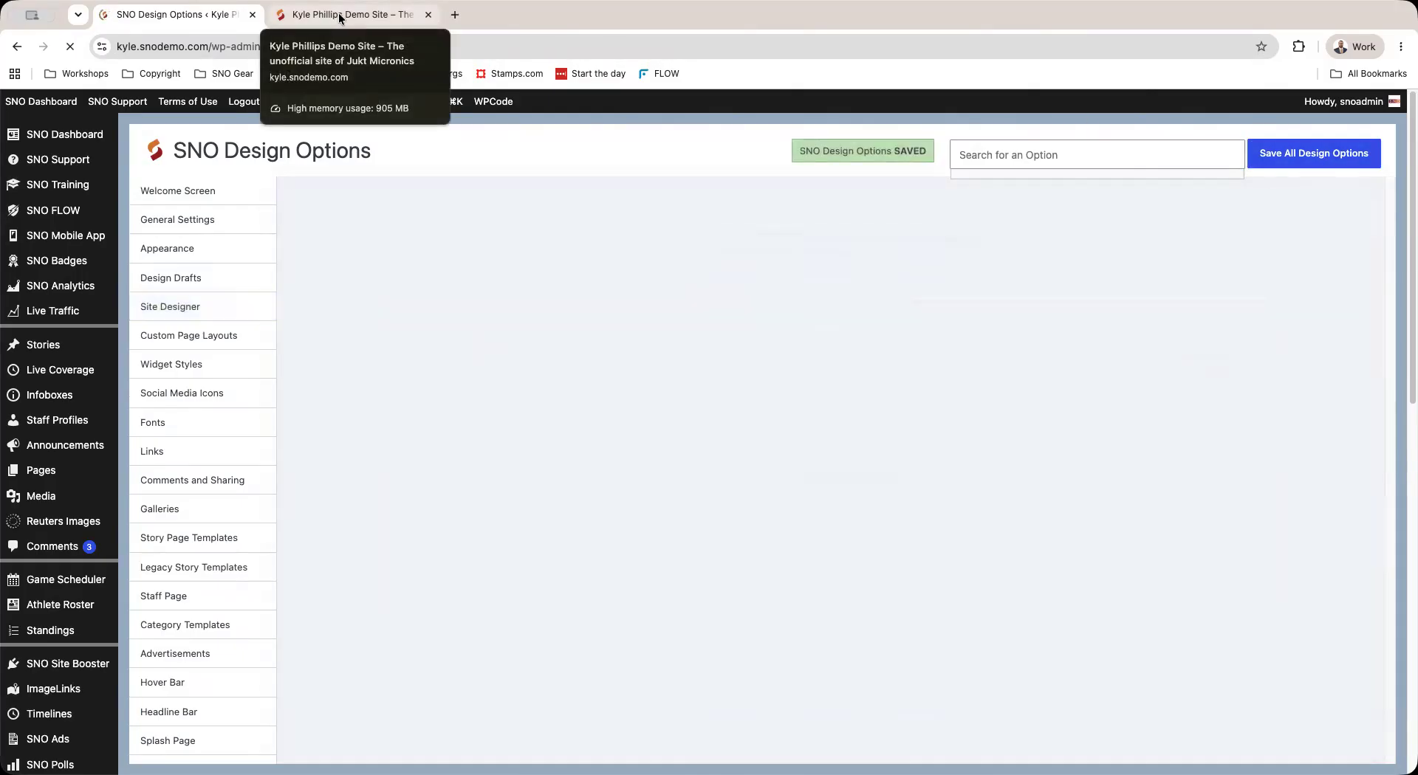
pyautogui.click(339, 19)
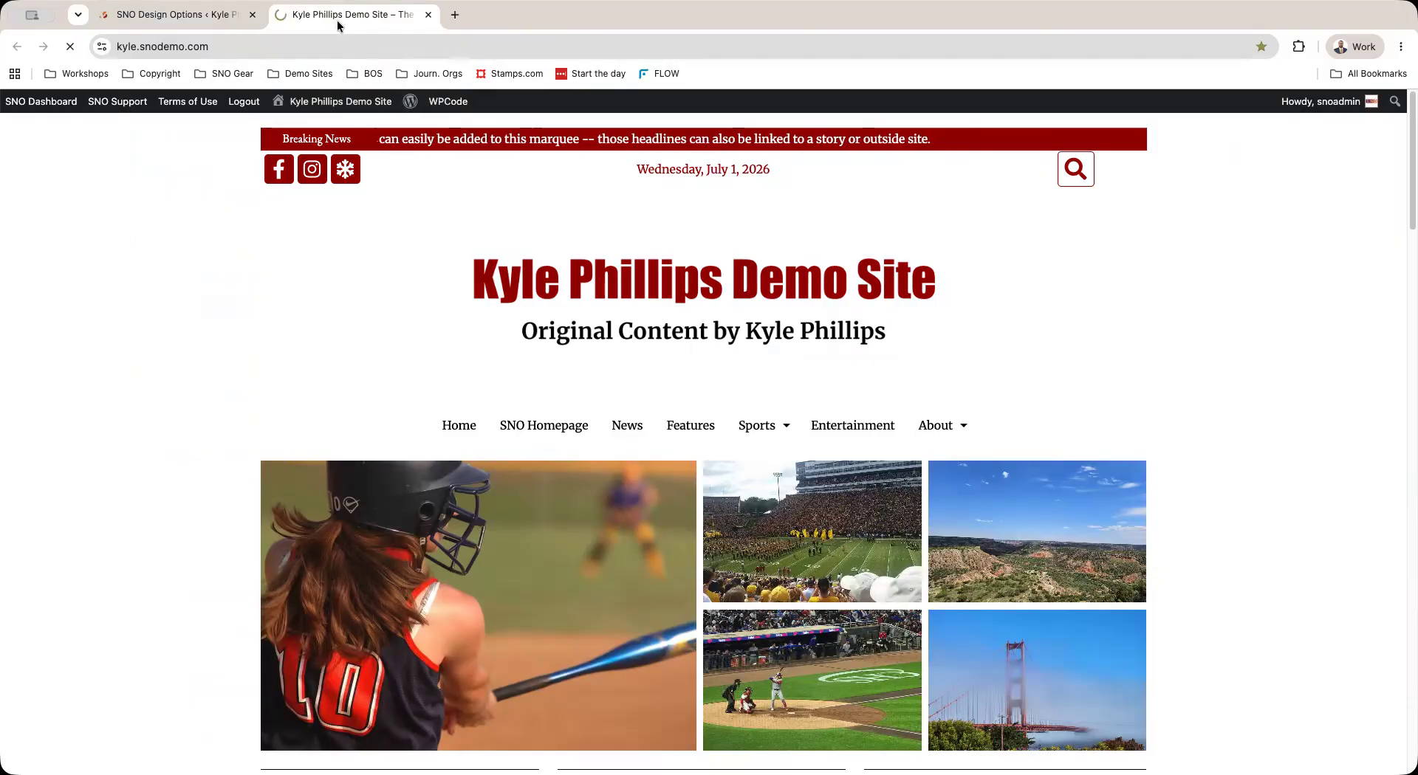
pyautogui.press('super+r')
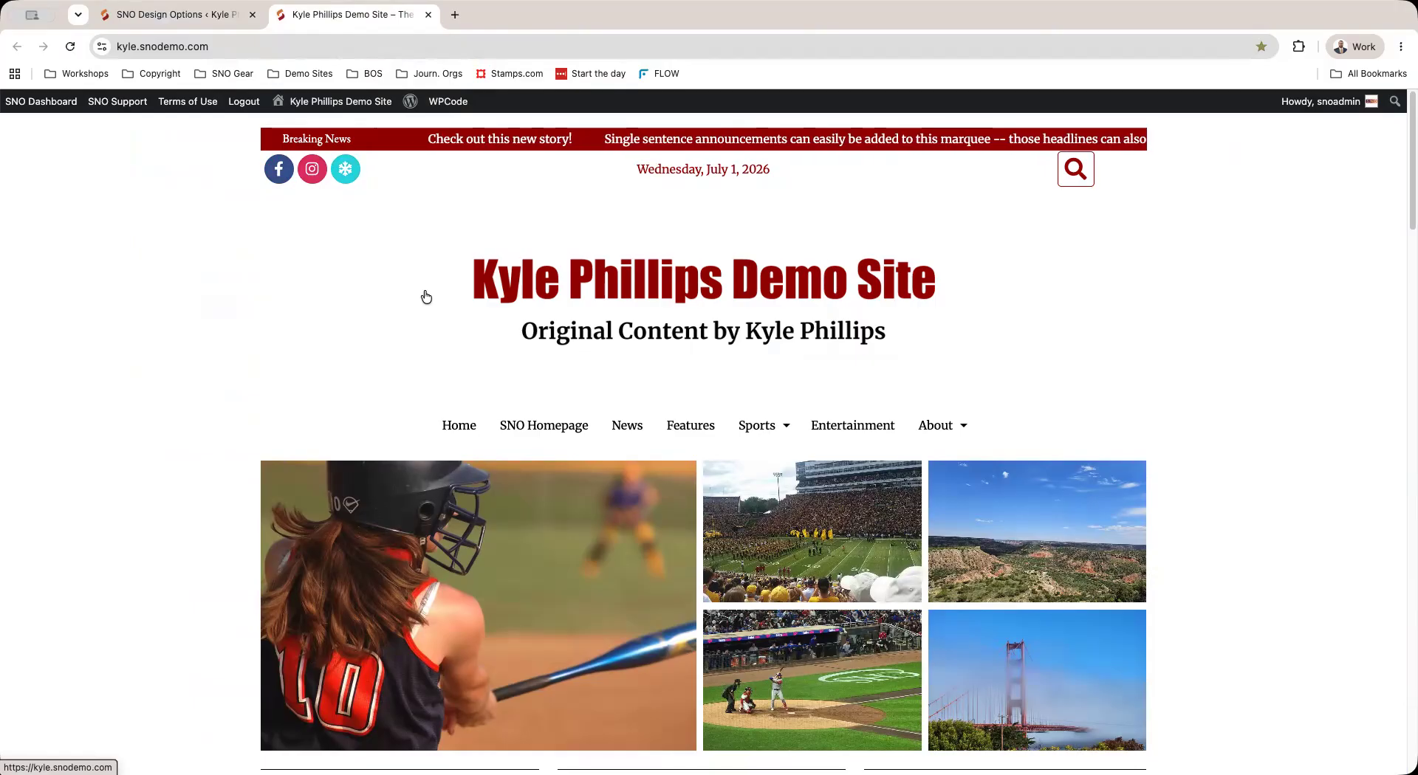
# - Open the desktop header's Search Icon block settings in the Site Designer and examine its icon and search bar options
pyautogui.click(182, 12)
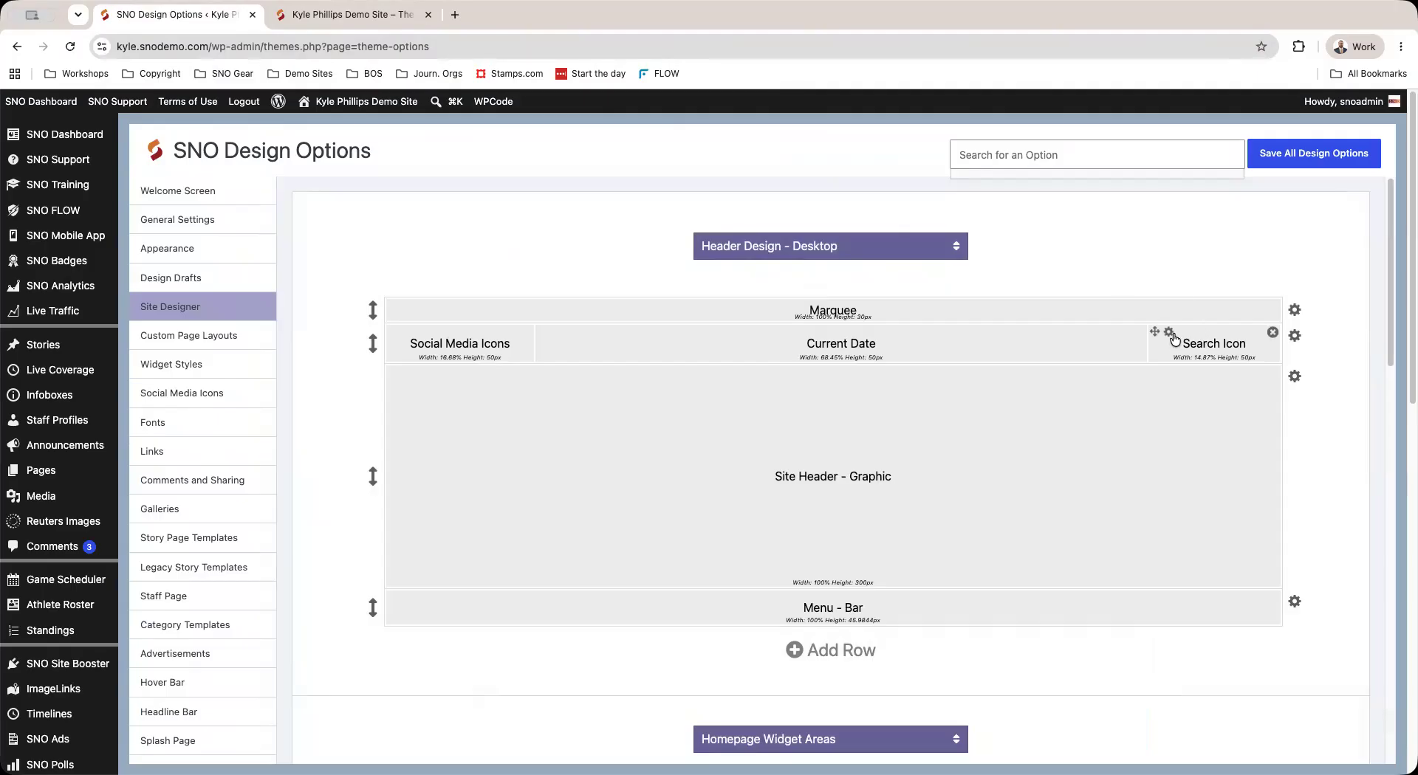
pyautogui.click(1169, 333)
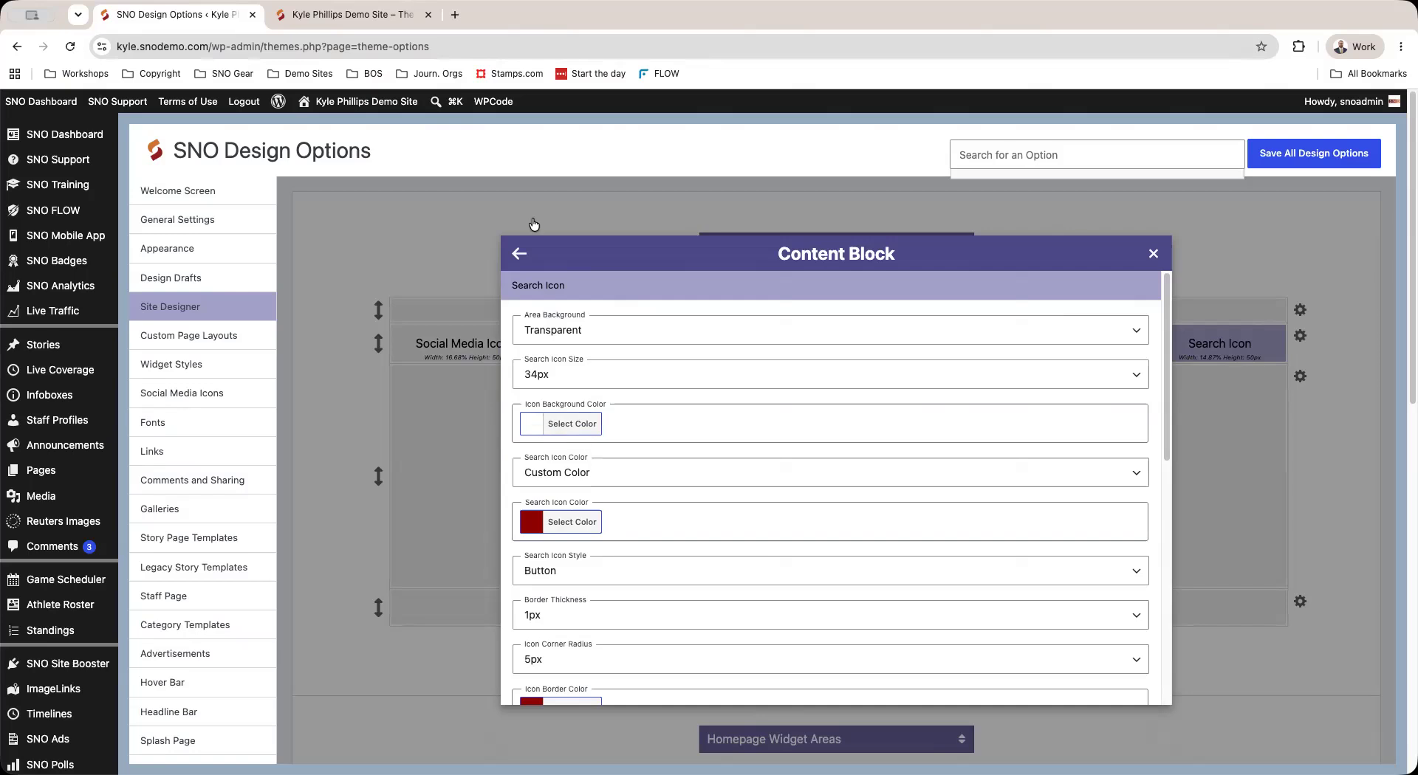
pyautogui.scroll(-3, 587, 439)
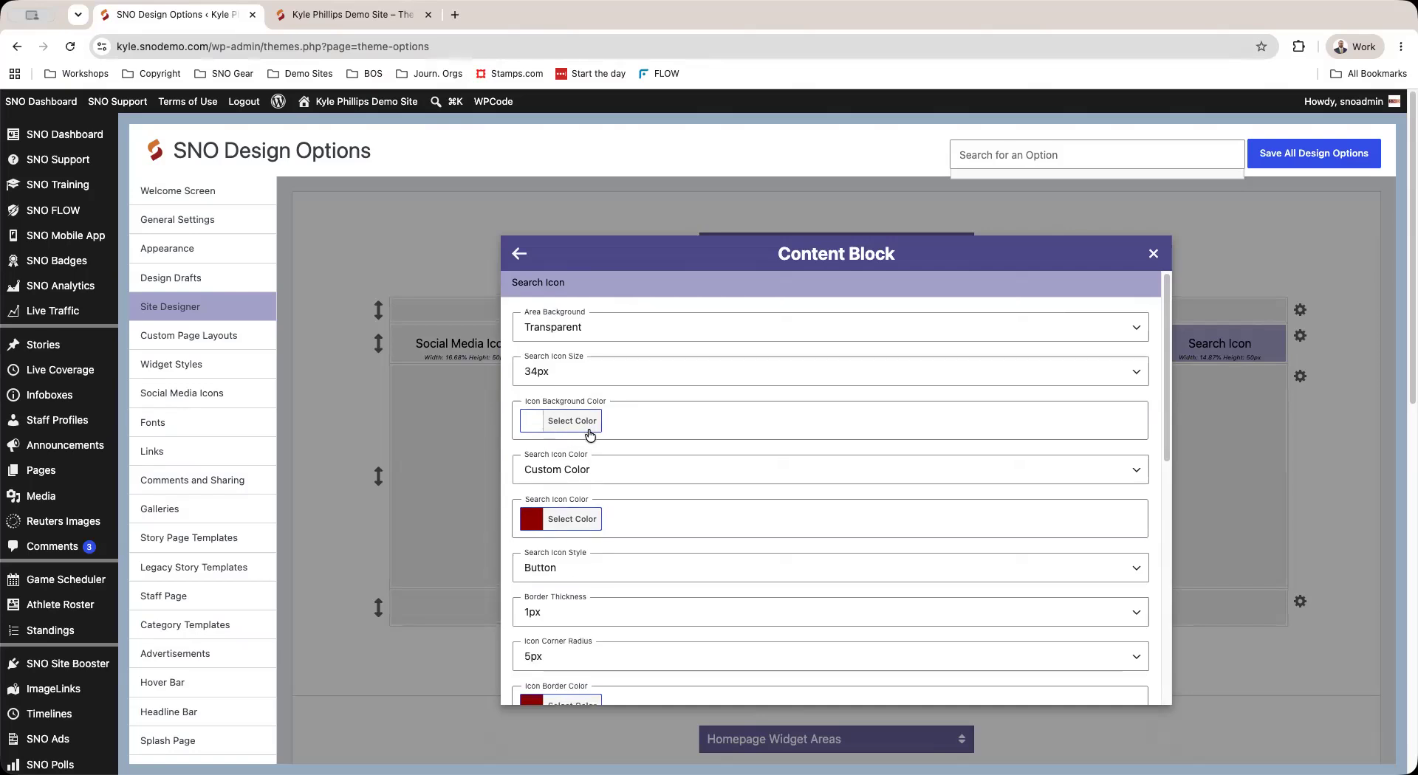
pyautogui.scroll(-4, 614, 383)
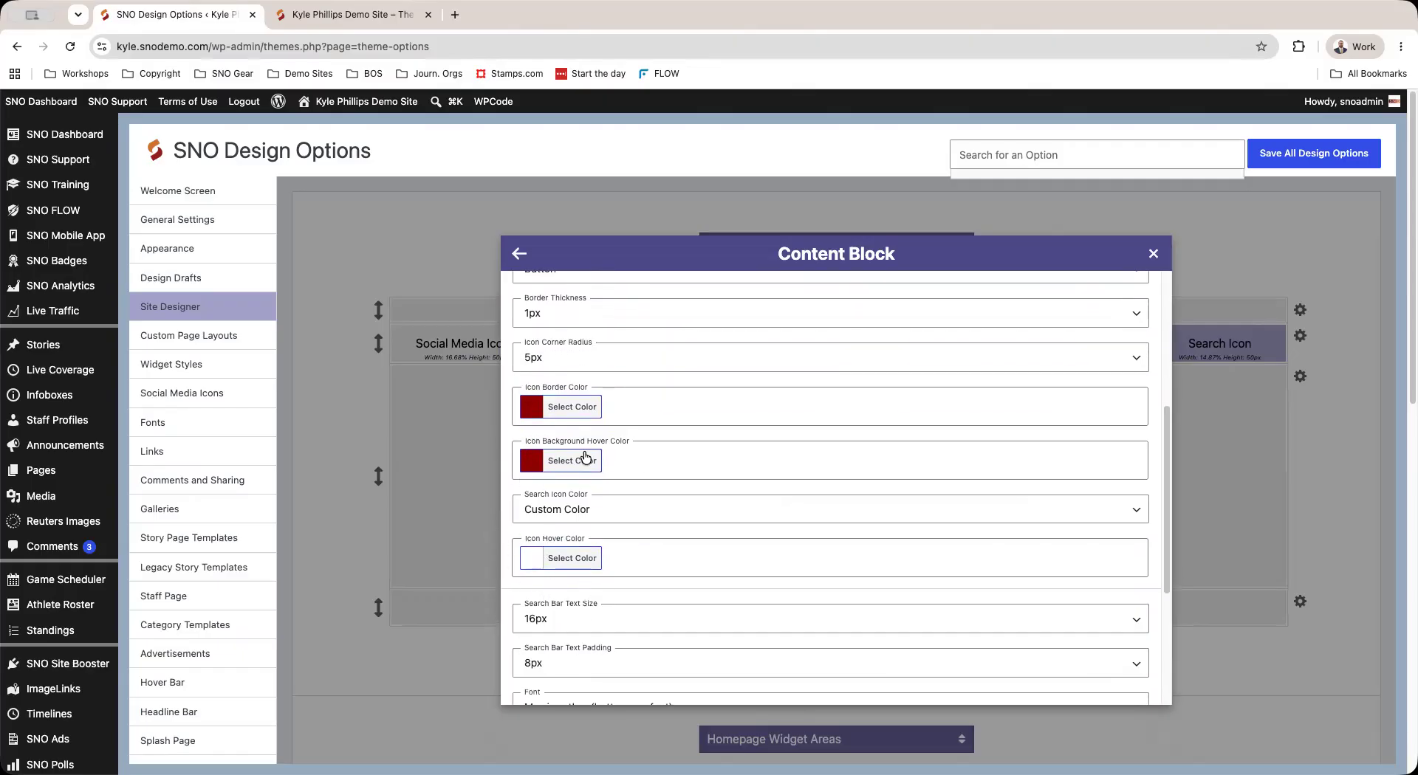
pyautogui.scroll(-5, 591, 421)
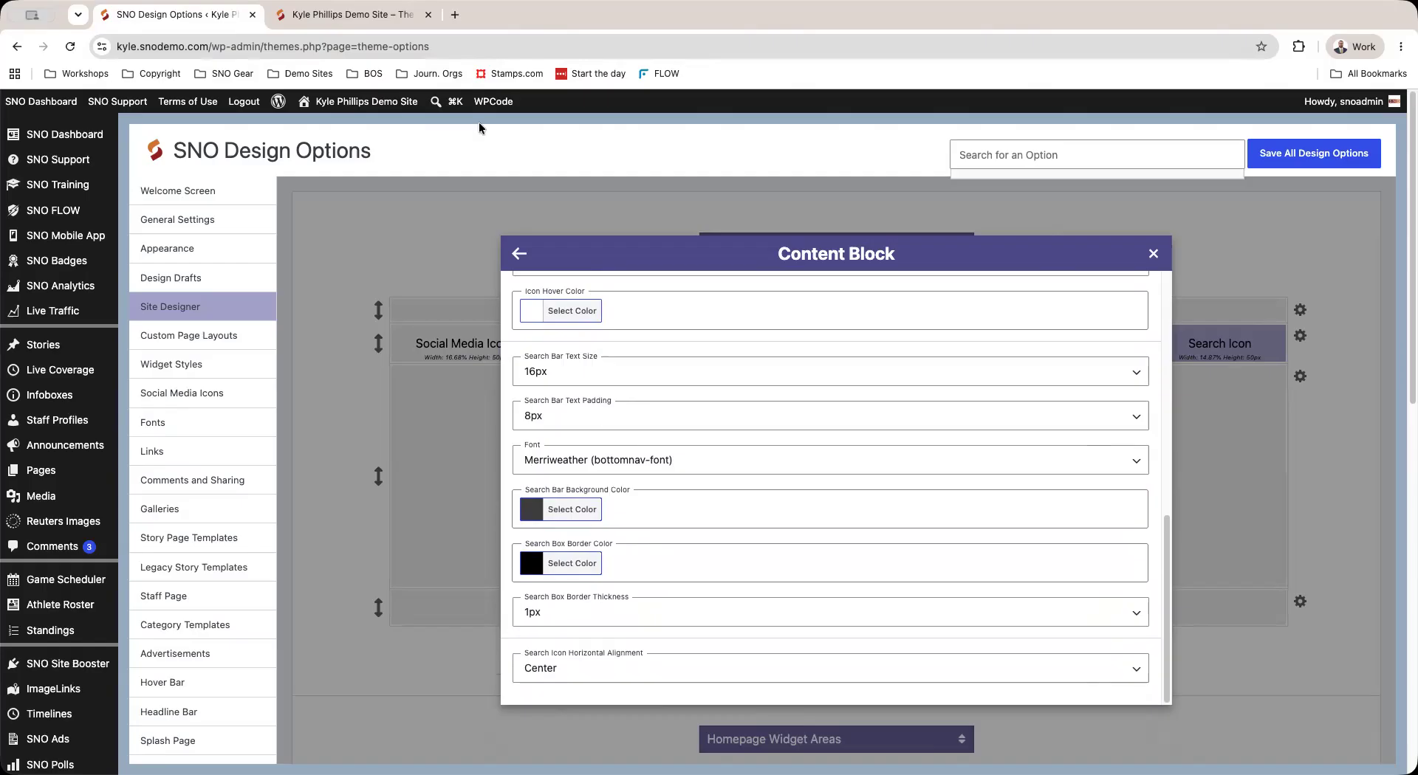
# - Test the header's search icon on the live homepage by opening and closing its search bar
pyautogui.click(350, 15)
pyautogui.click(1075, 168)
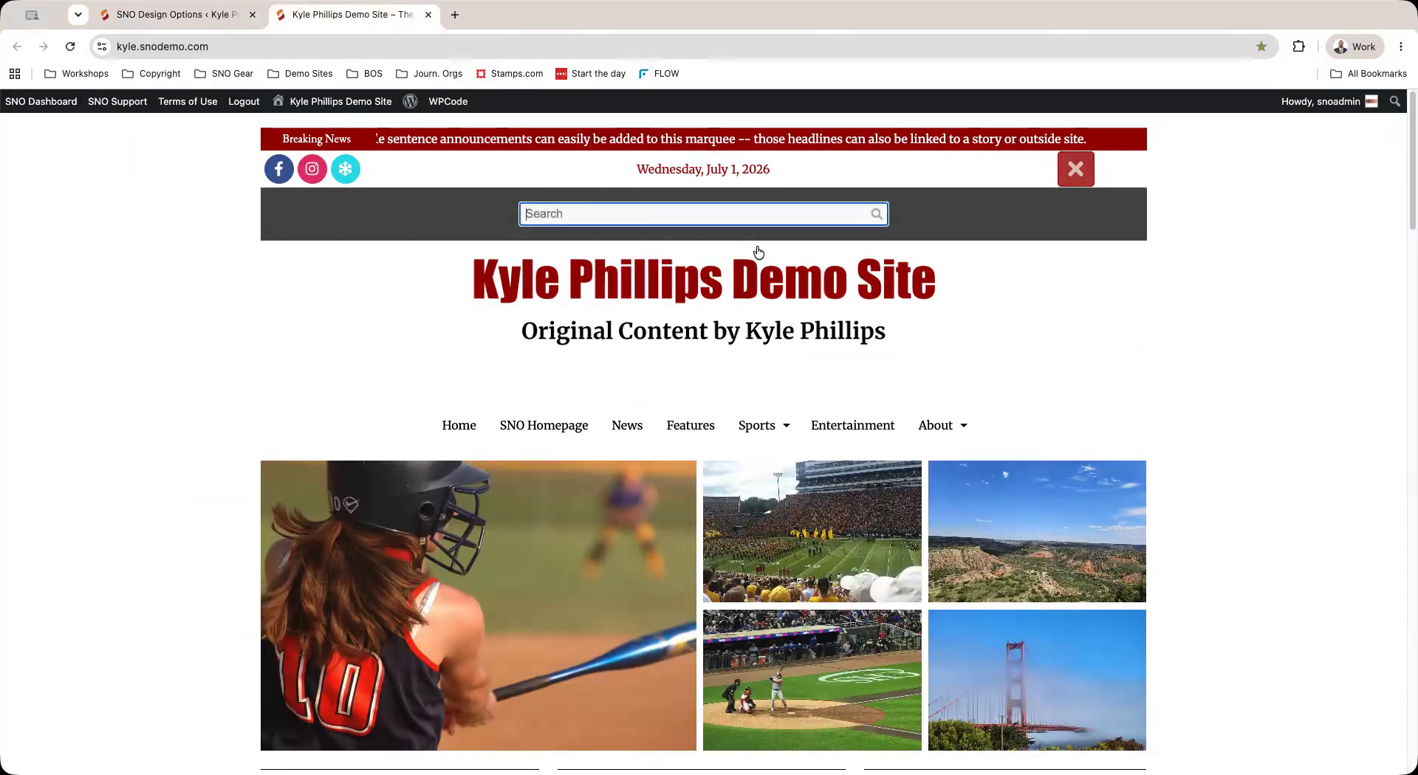
pyautogui.click(1075, 171)
# - Set the Search Icon Size of the desktop header's Search Icon block to 40px
pyautogui.click(188, 15)
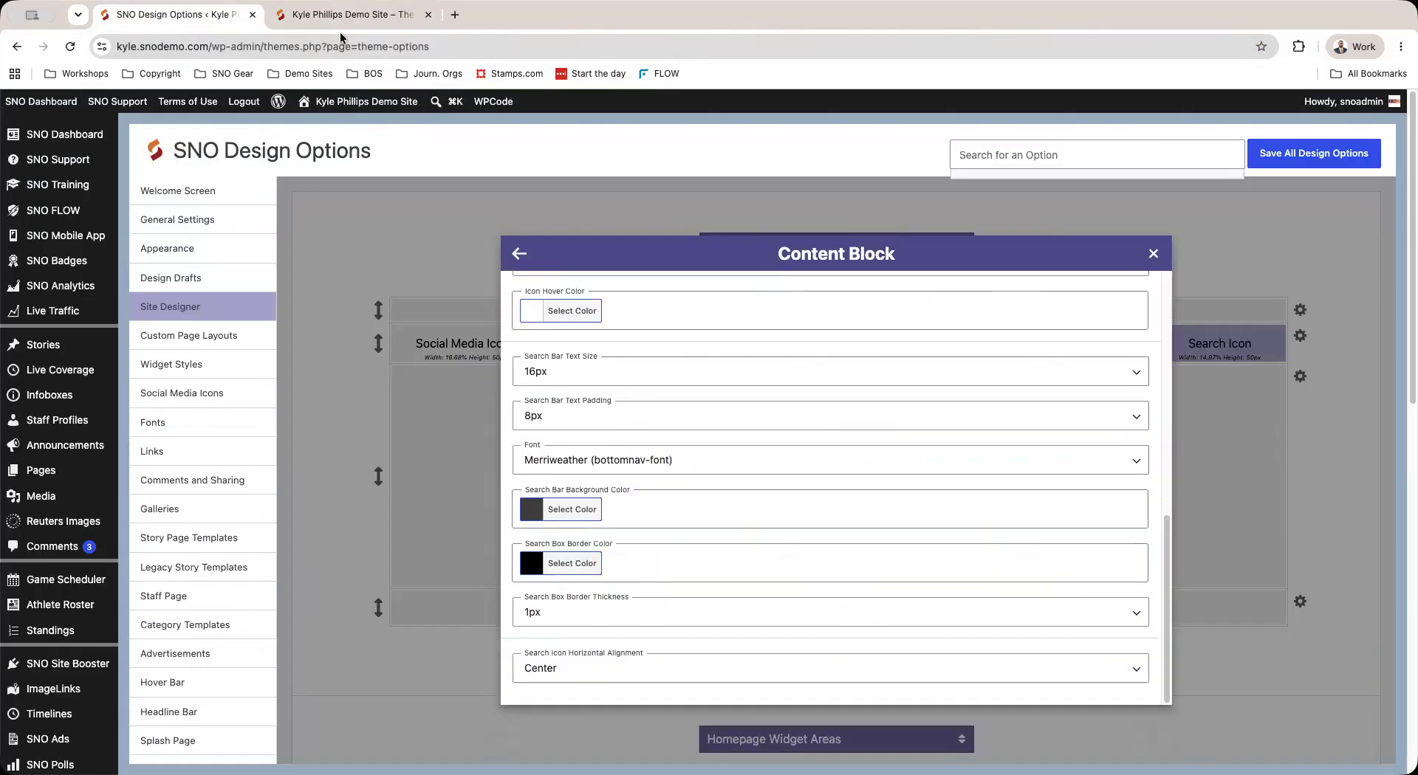
pyautogui.scroll(5, 635, 473)
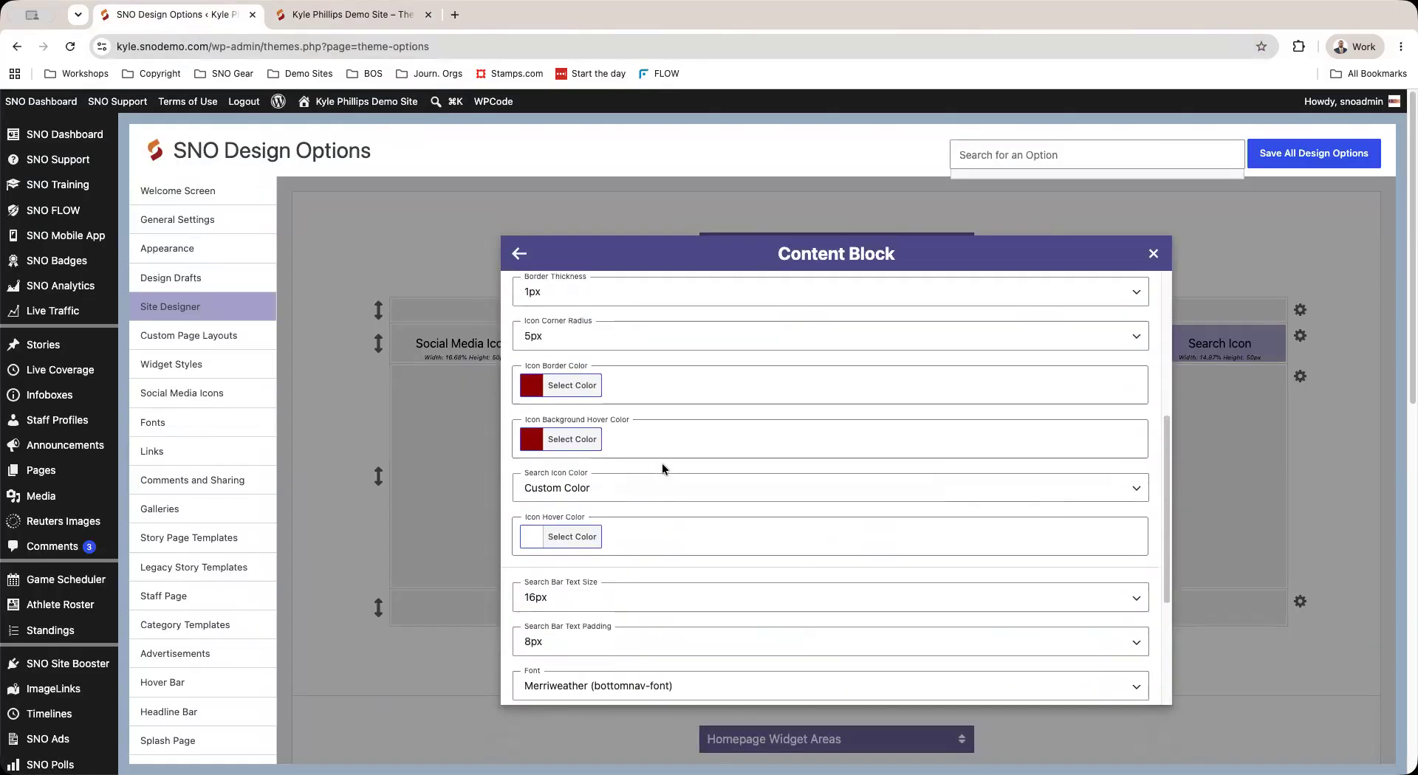
pyautogui.scroll(3, 632, 462)
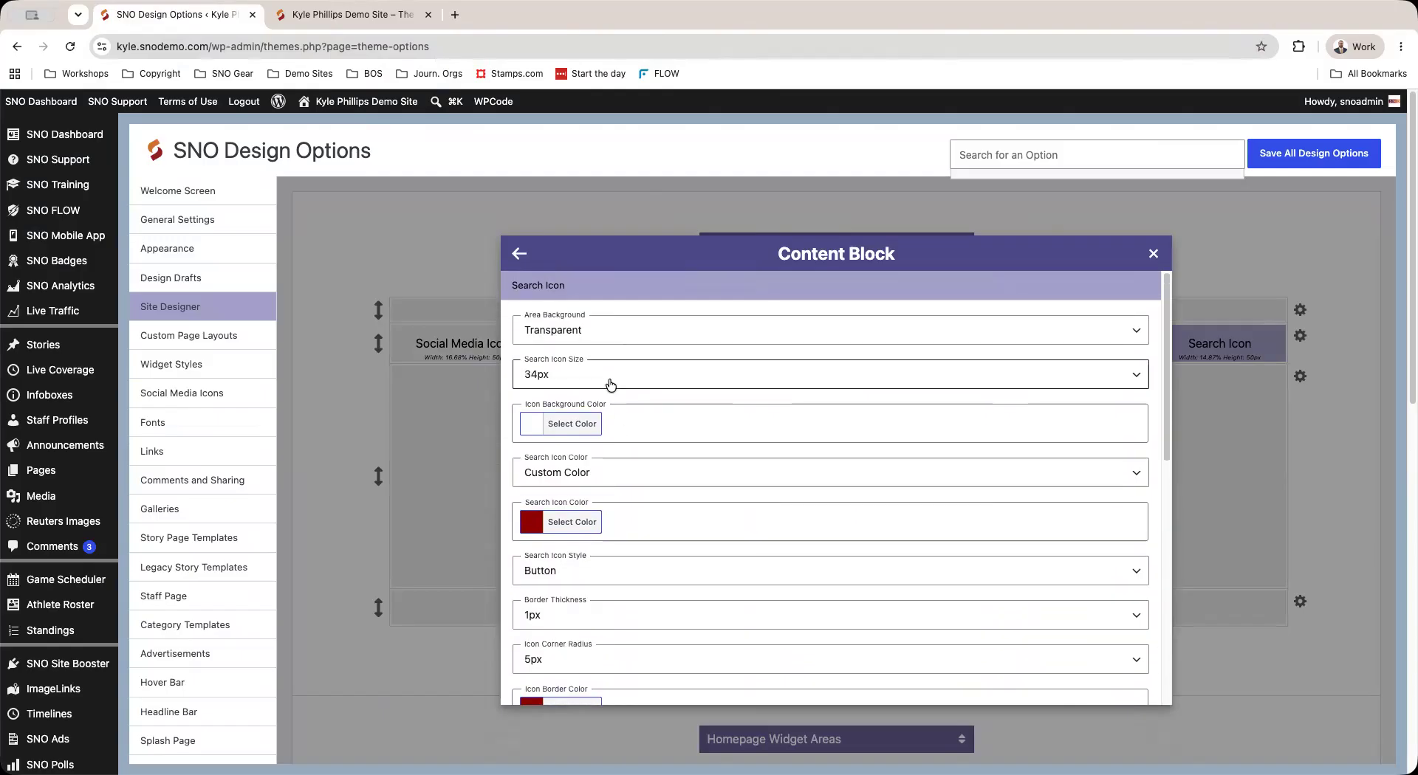
pyautogui.click(610, 378)
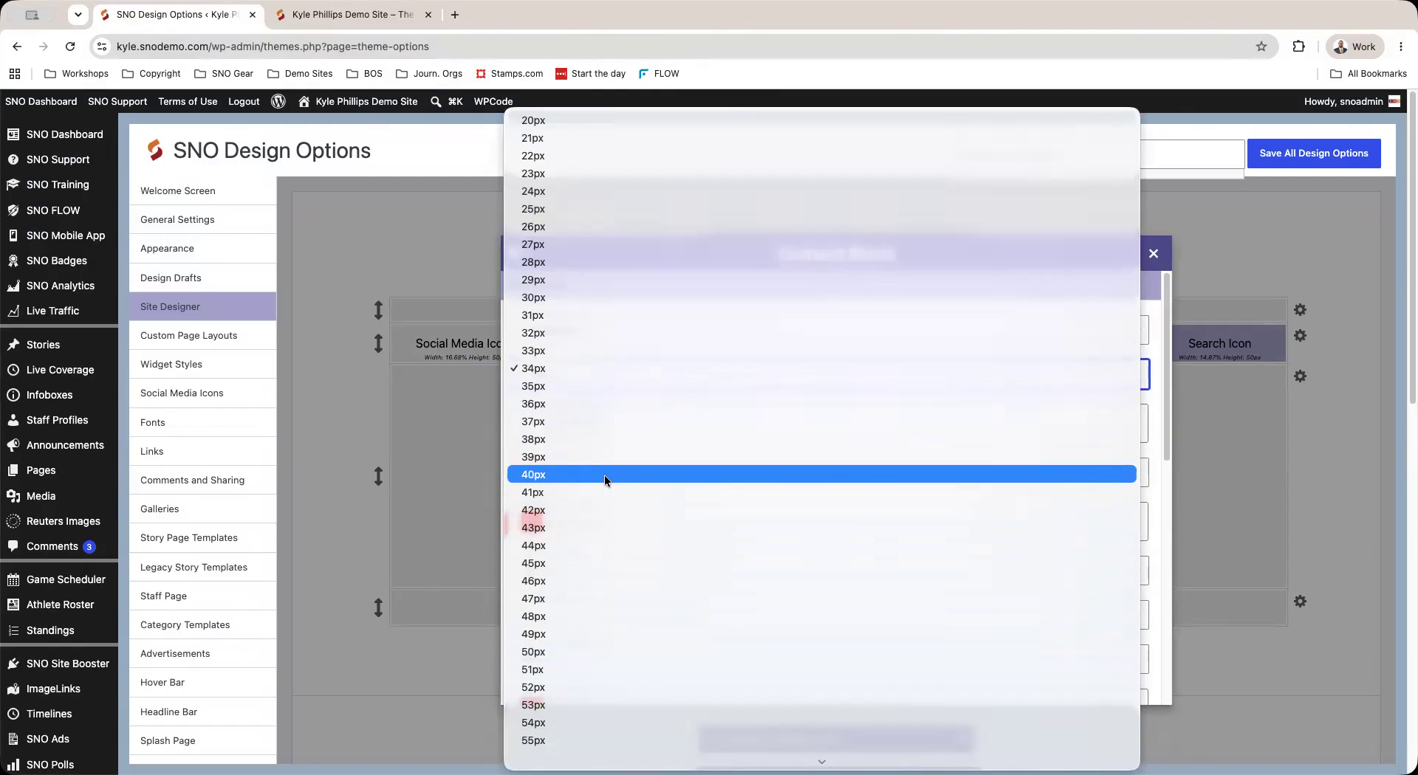
pyautogui.press('Escape')
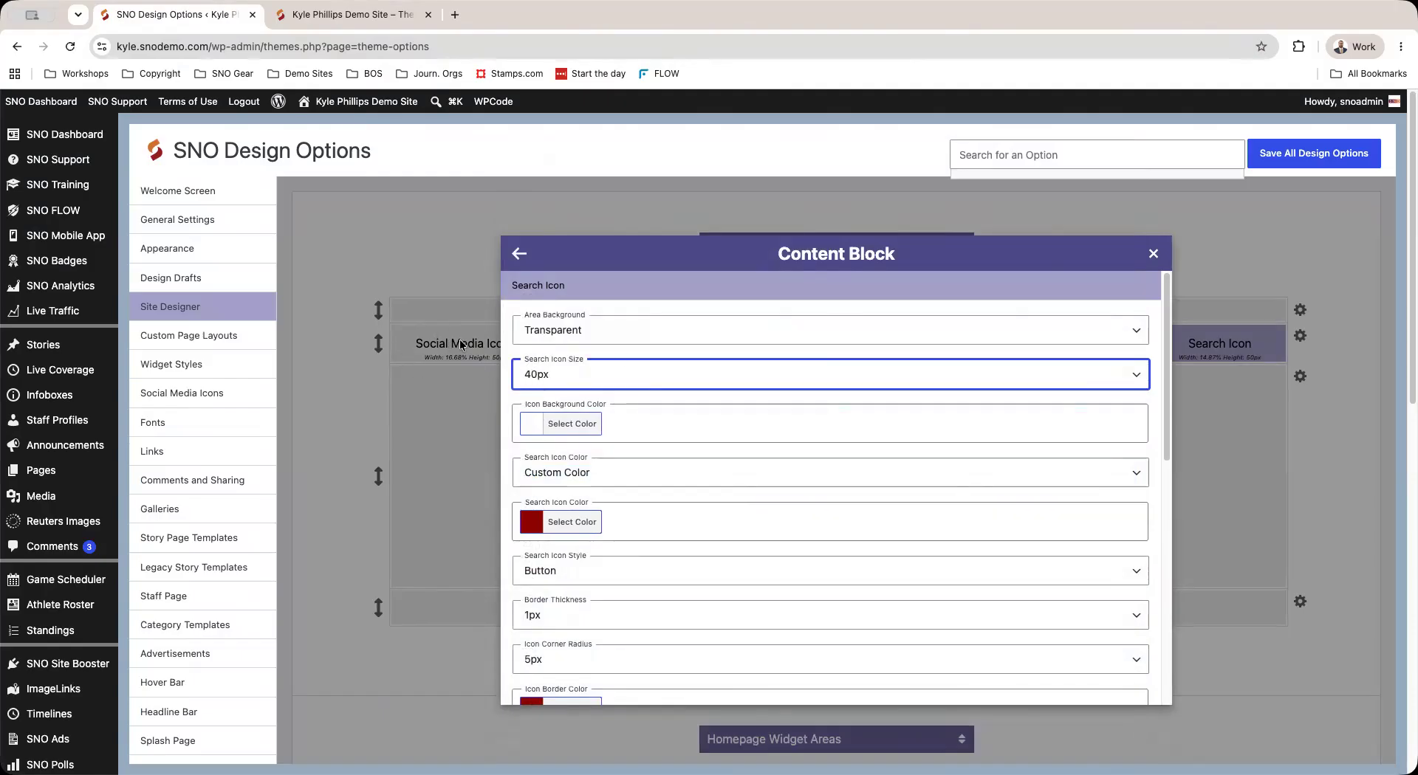
# - Close the Search Icon block's settings, save all design options and reload the live homepage to check the search icon
pyautogui.click(1154, 254)
pyautogui.click(1301, 159)
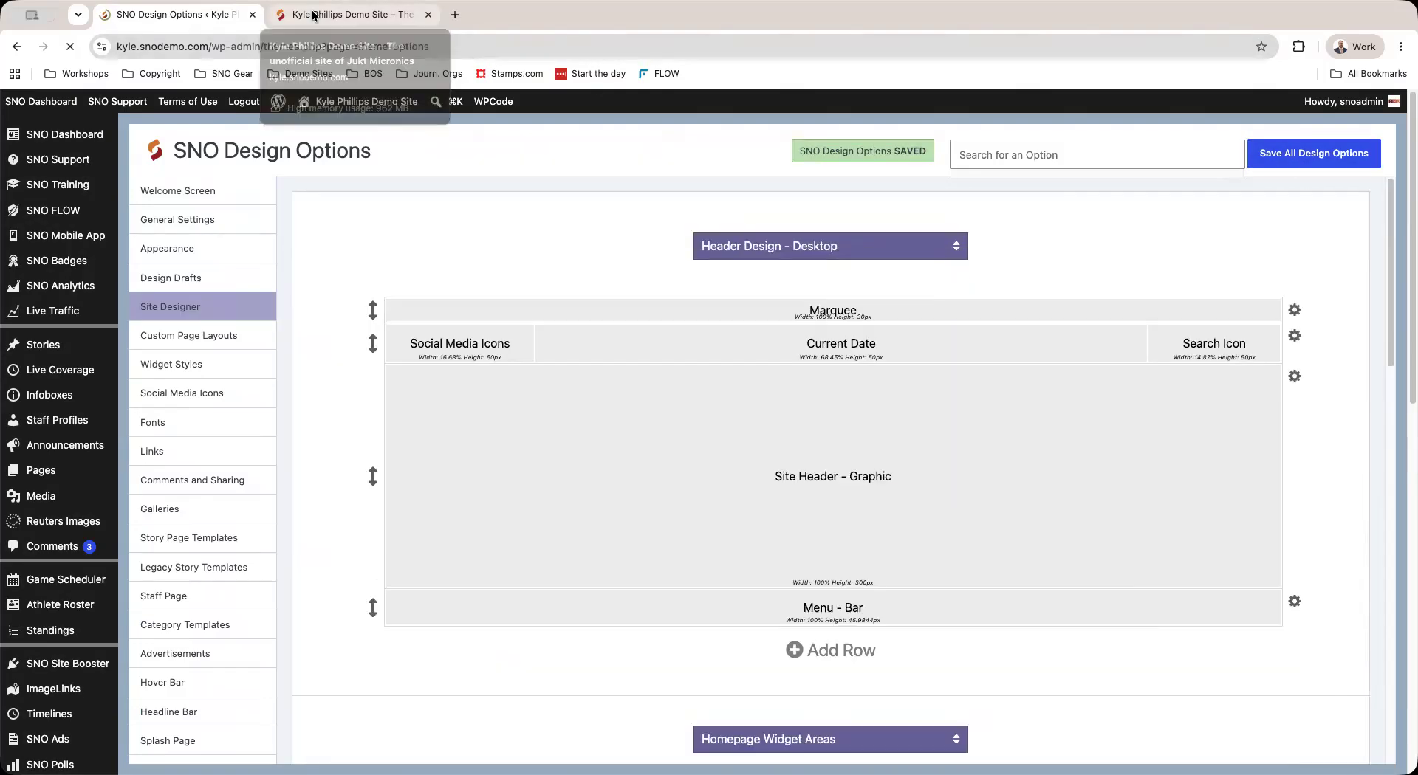
pyautogui.click(314, 15)
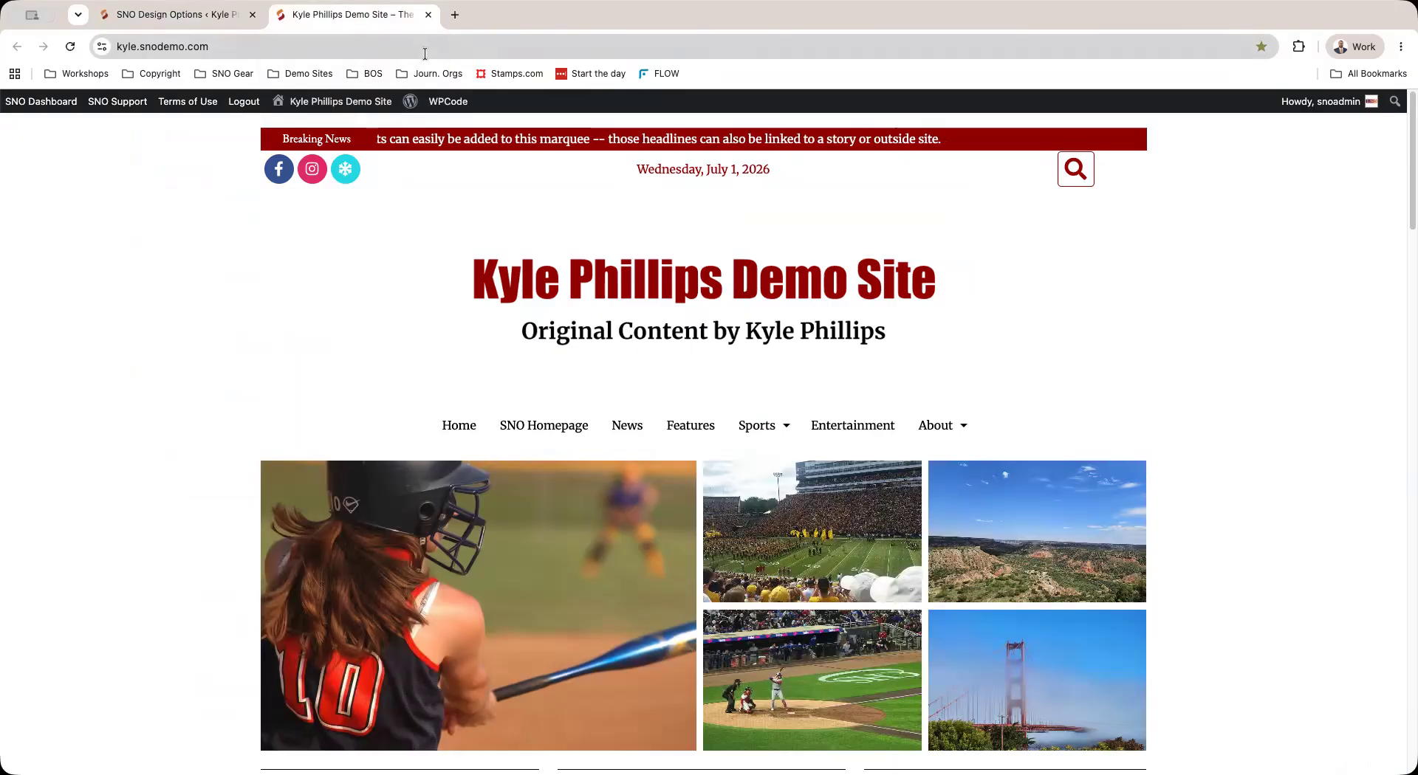
pyautogui.press('super+r')
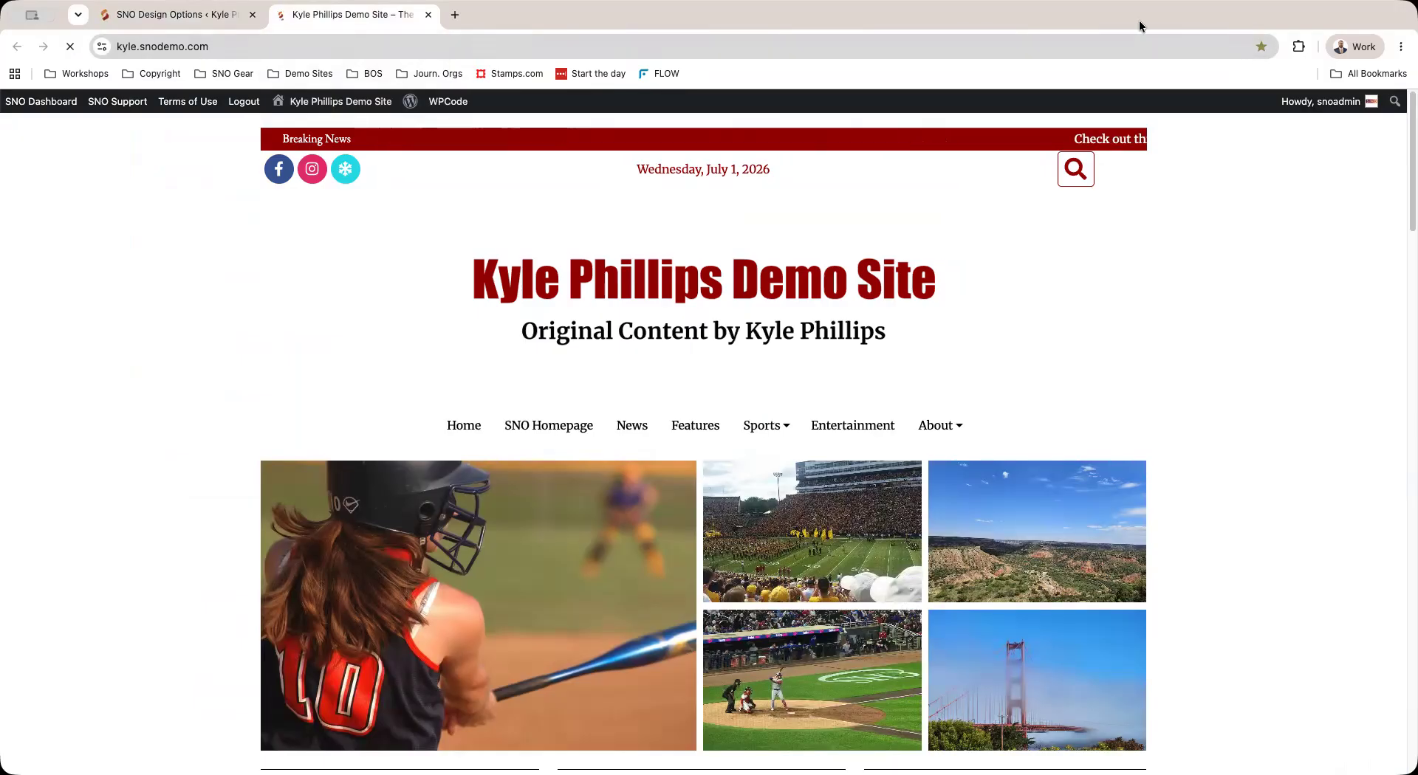
# - Set the Icon Corner Radius of the desktop header's Search Icon block to 50px and save all design options
pyautogui.click(145, 16)
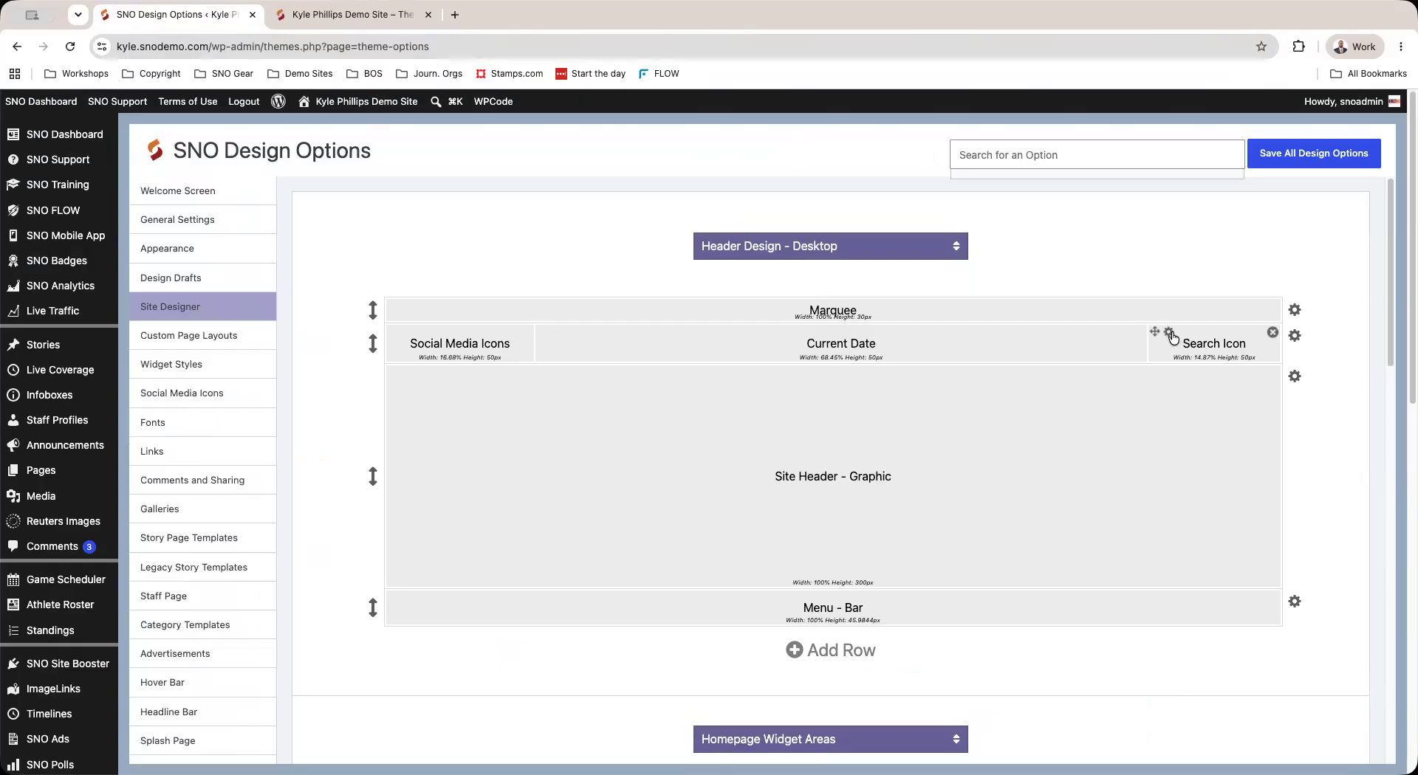
pyautogui.click(1173, 339)
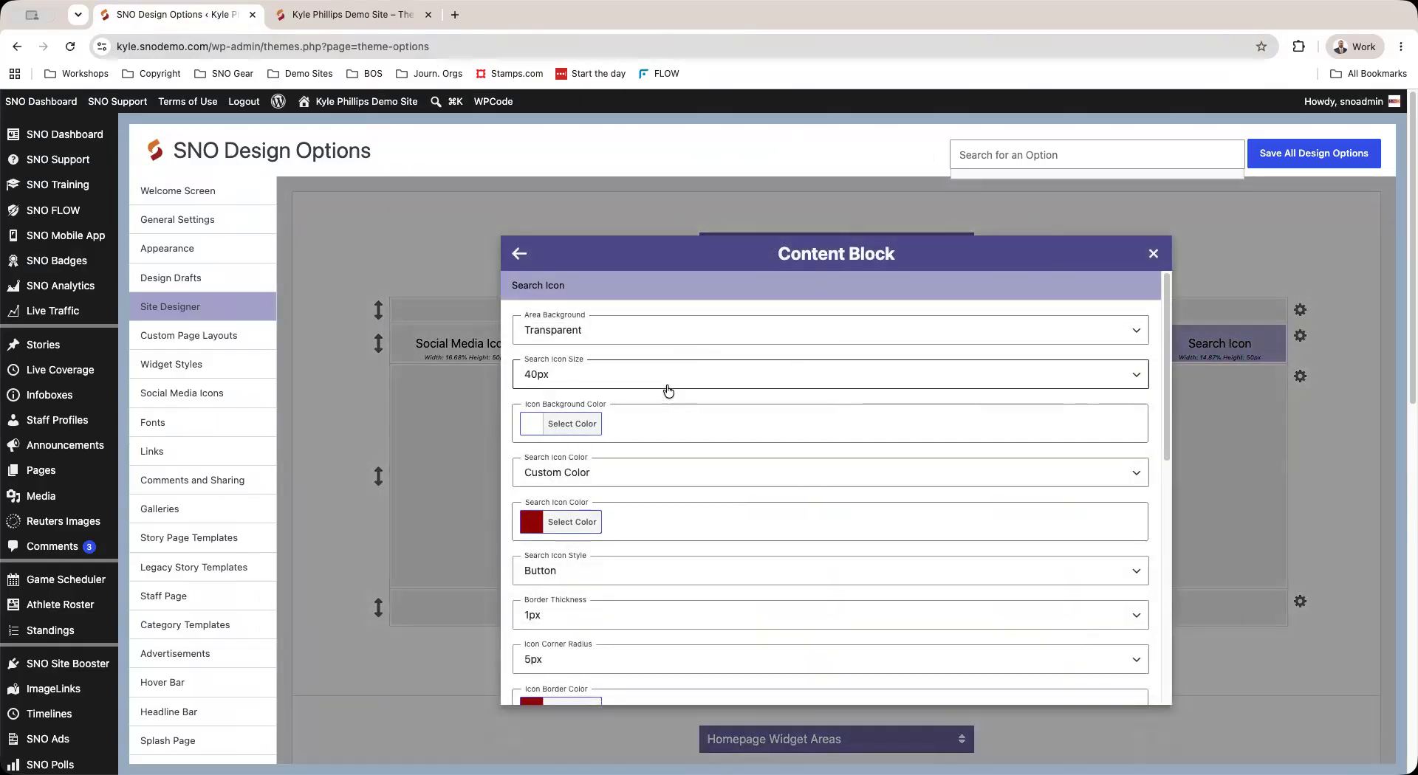
pyautogui.scroll(-1, 657, 414)
pyautogui.scroll(-1, 649, 576)
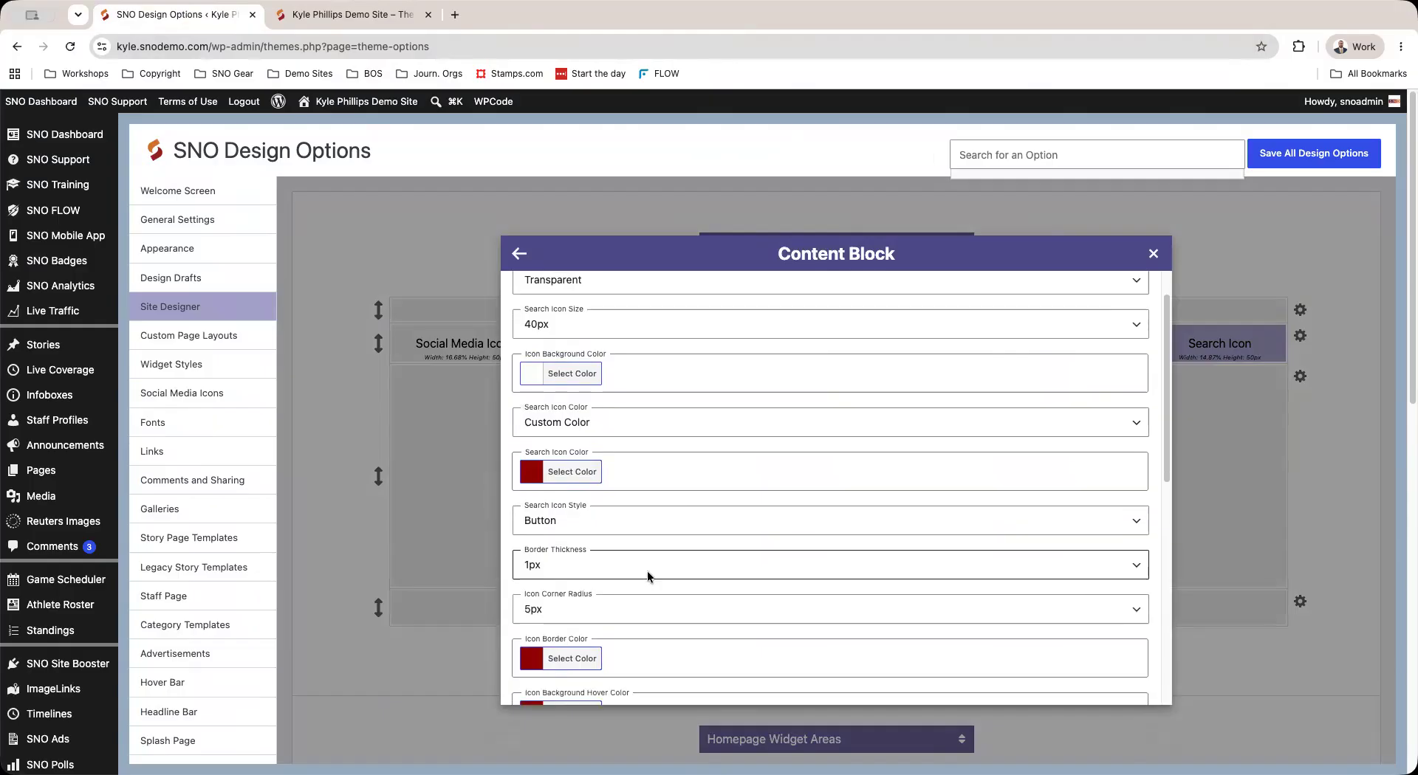
pyautogui.click(647, 575)
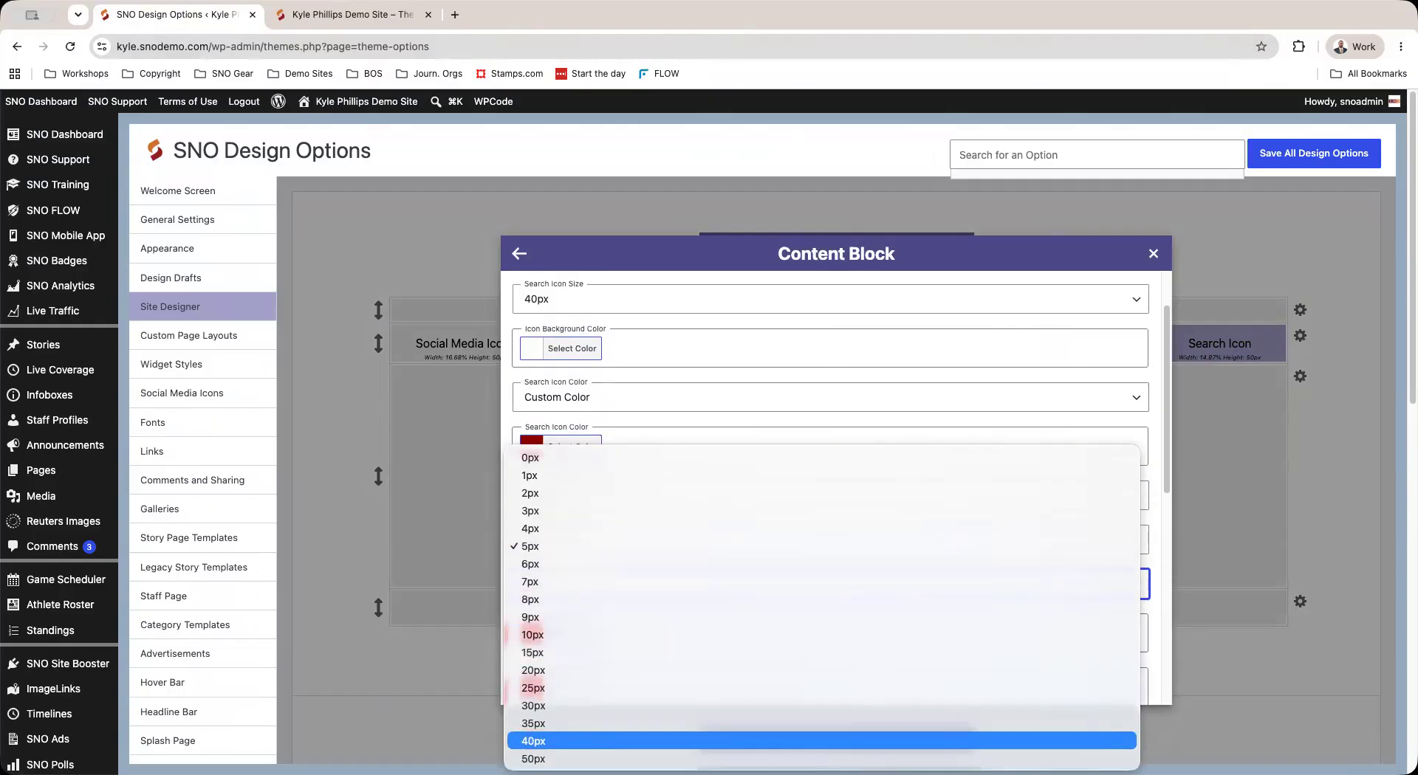
pyautogui.click(562, 759)
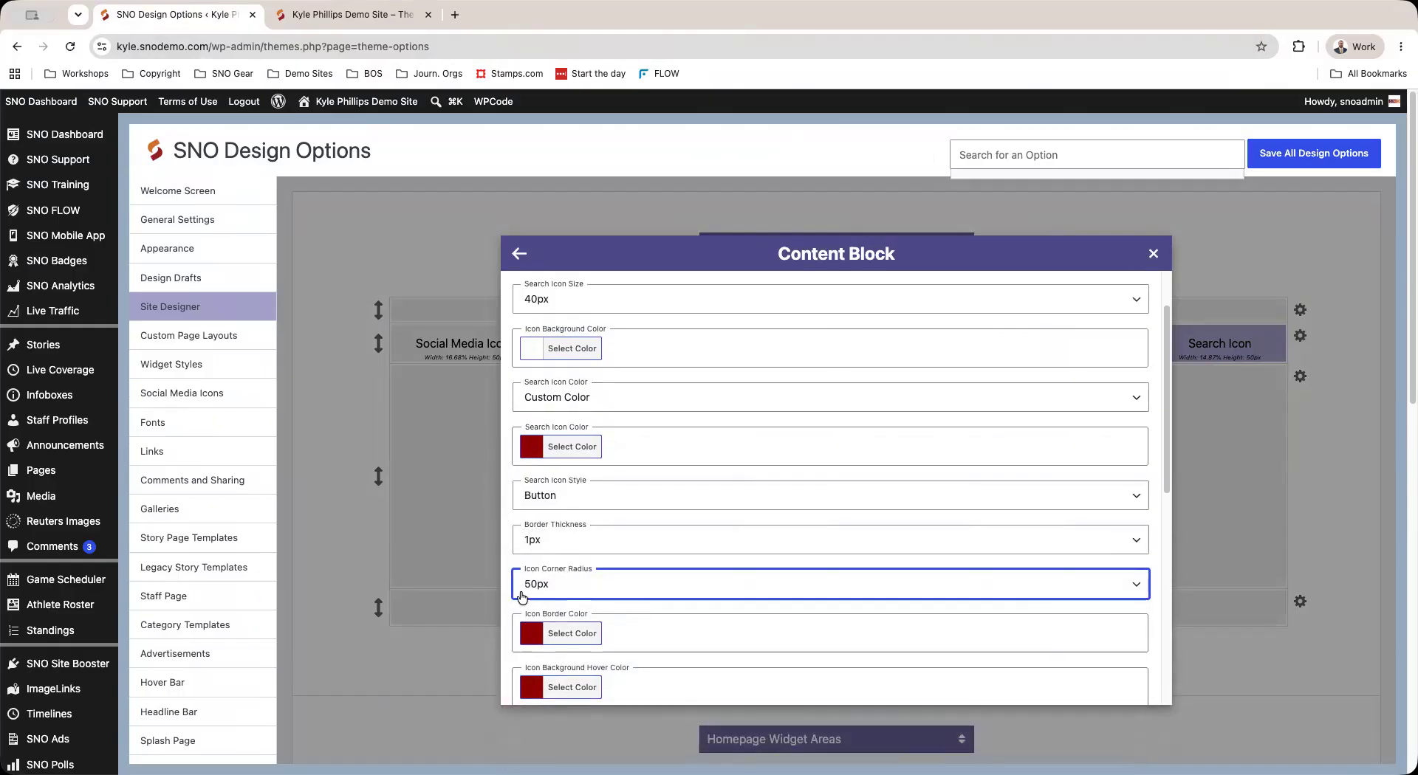
pyautogui.click(1153, 254)
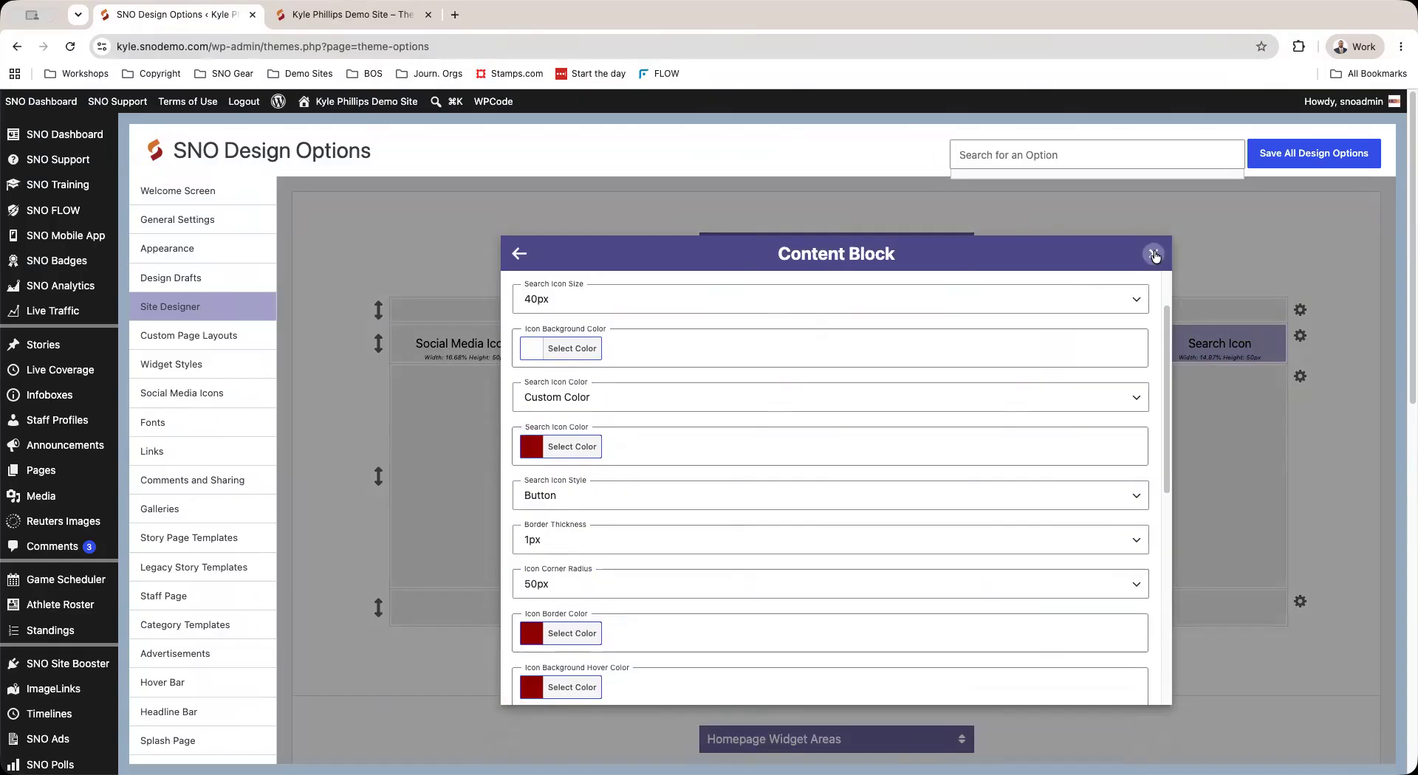
pyautogui.click(1314, 154)
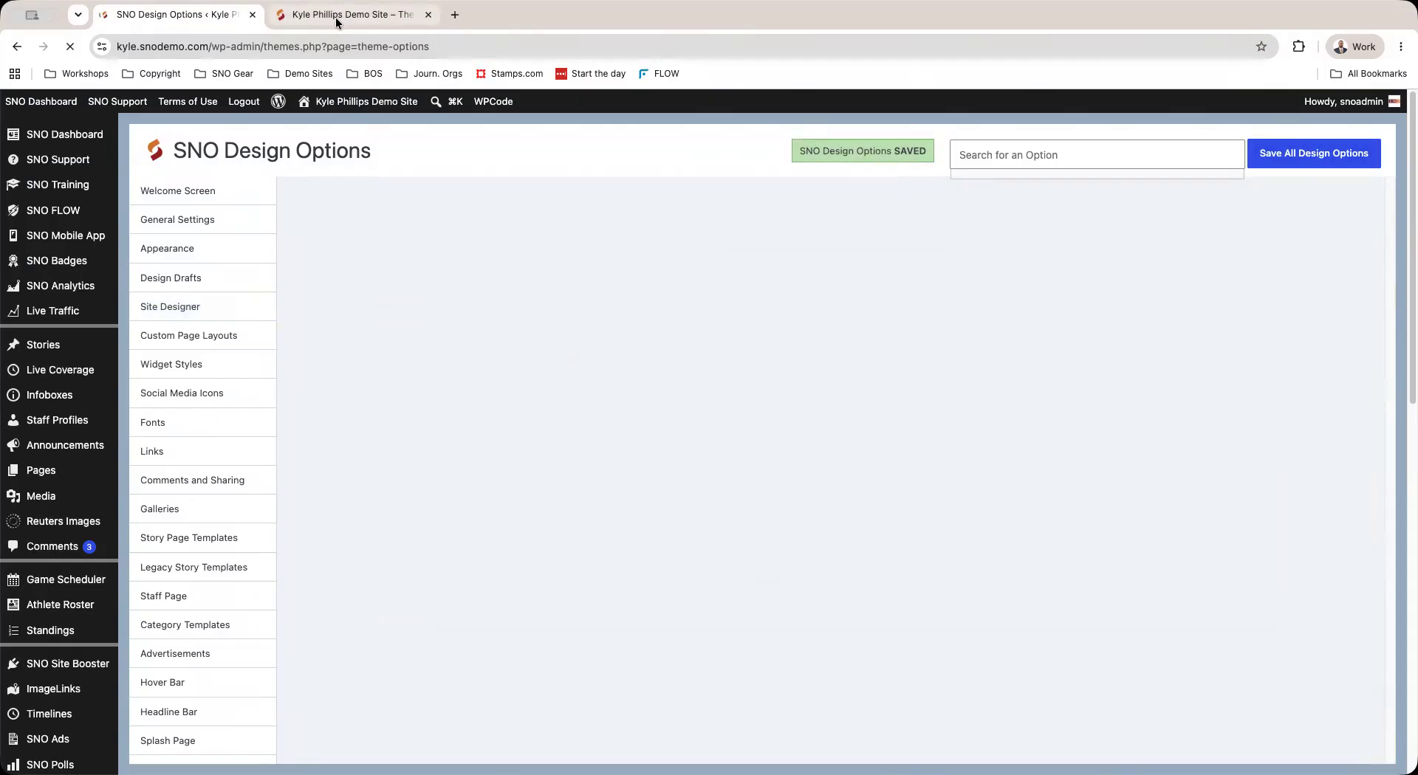
# - Check the rounded search icon on the live homepage and remove the Search Icon block from the desktop header
pyautogui.click(338, 15)
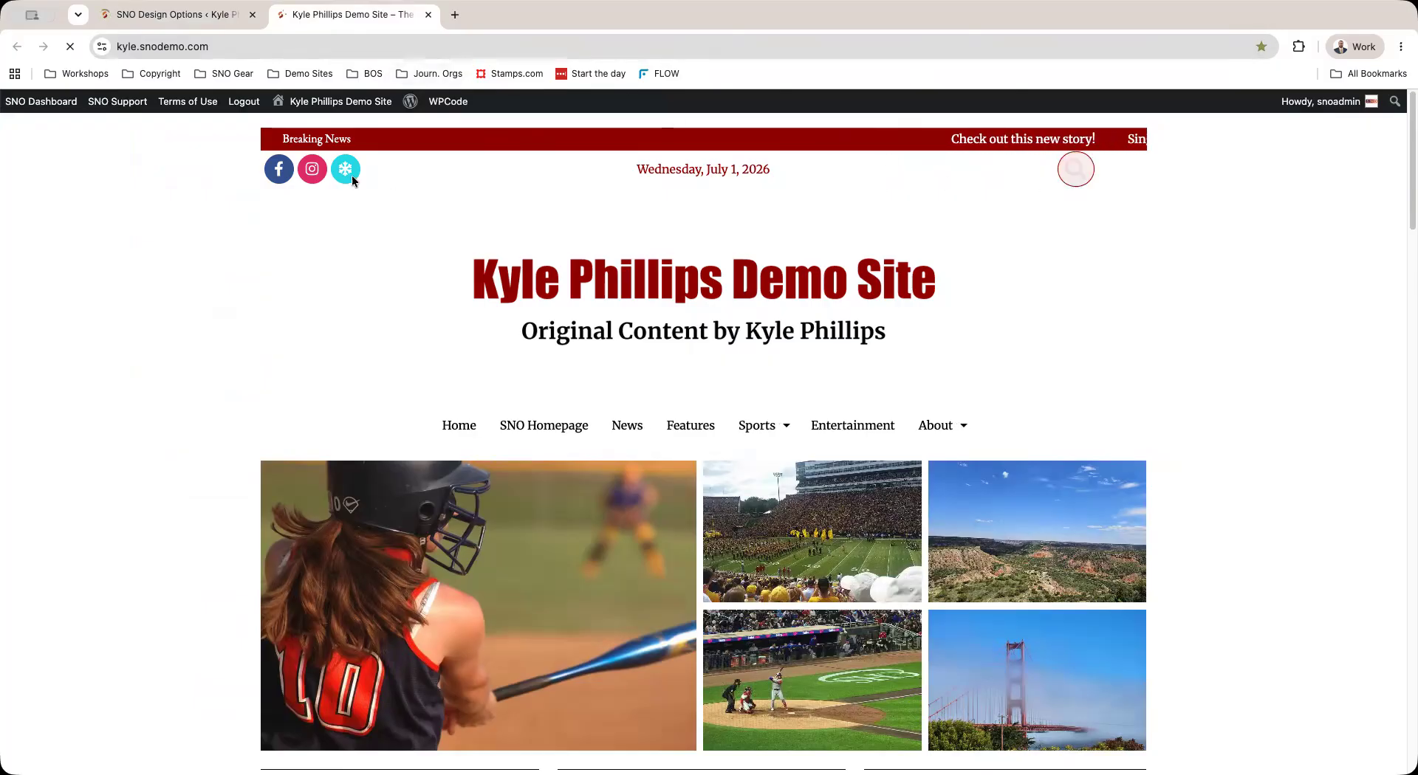
pyautogui.click(175, 15)
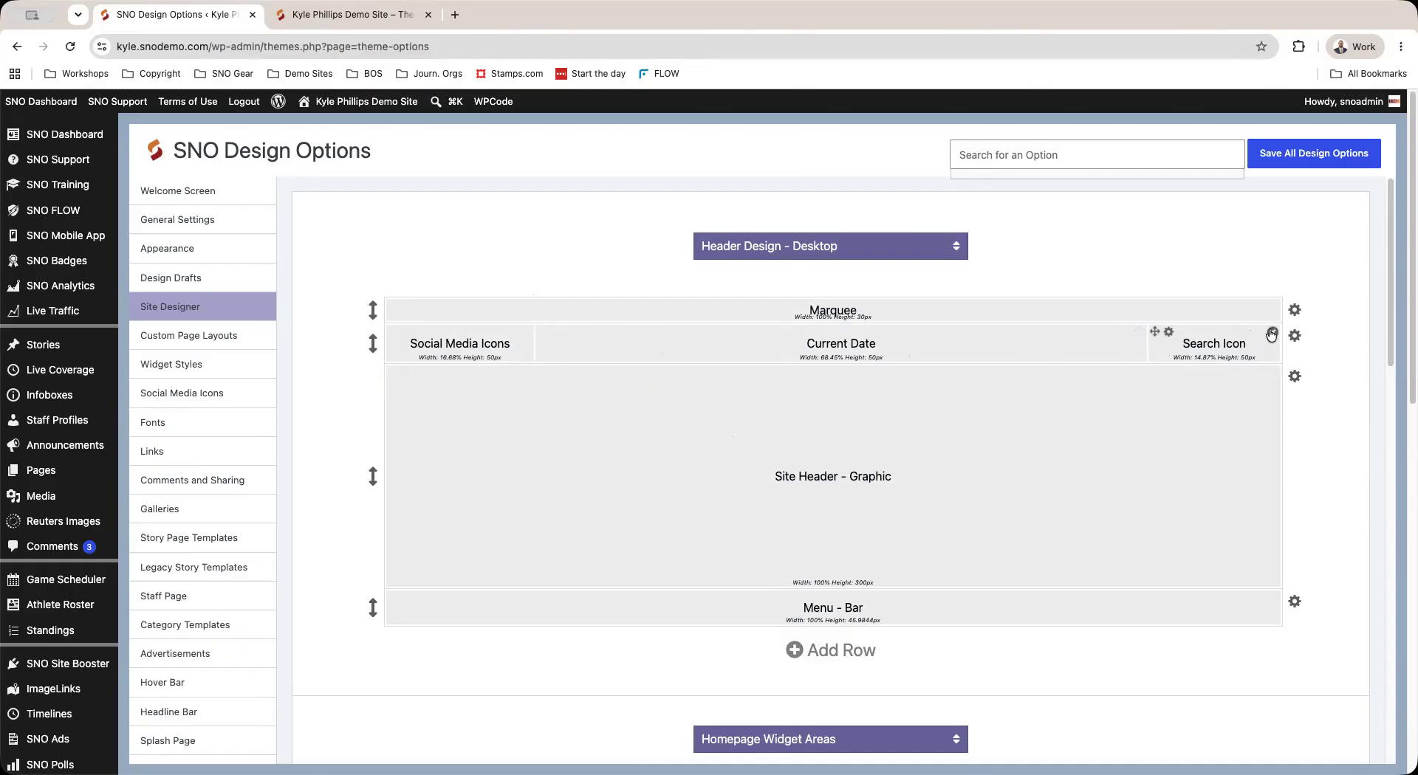
pyautogui.click(1270, 335)
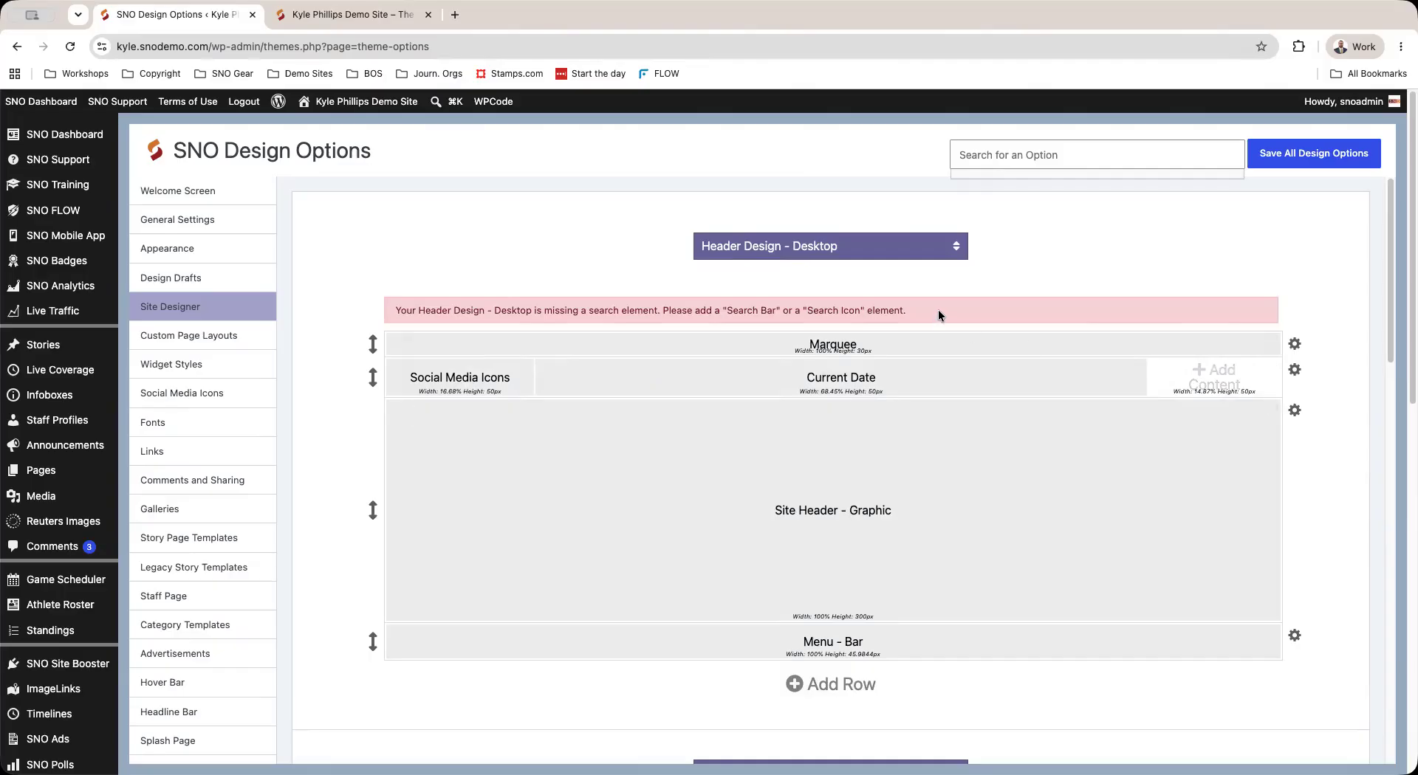
pyautogui.moveTo(882, 313); pyautogui.dragTo(708, 315)
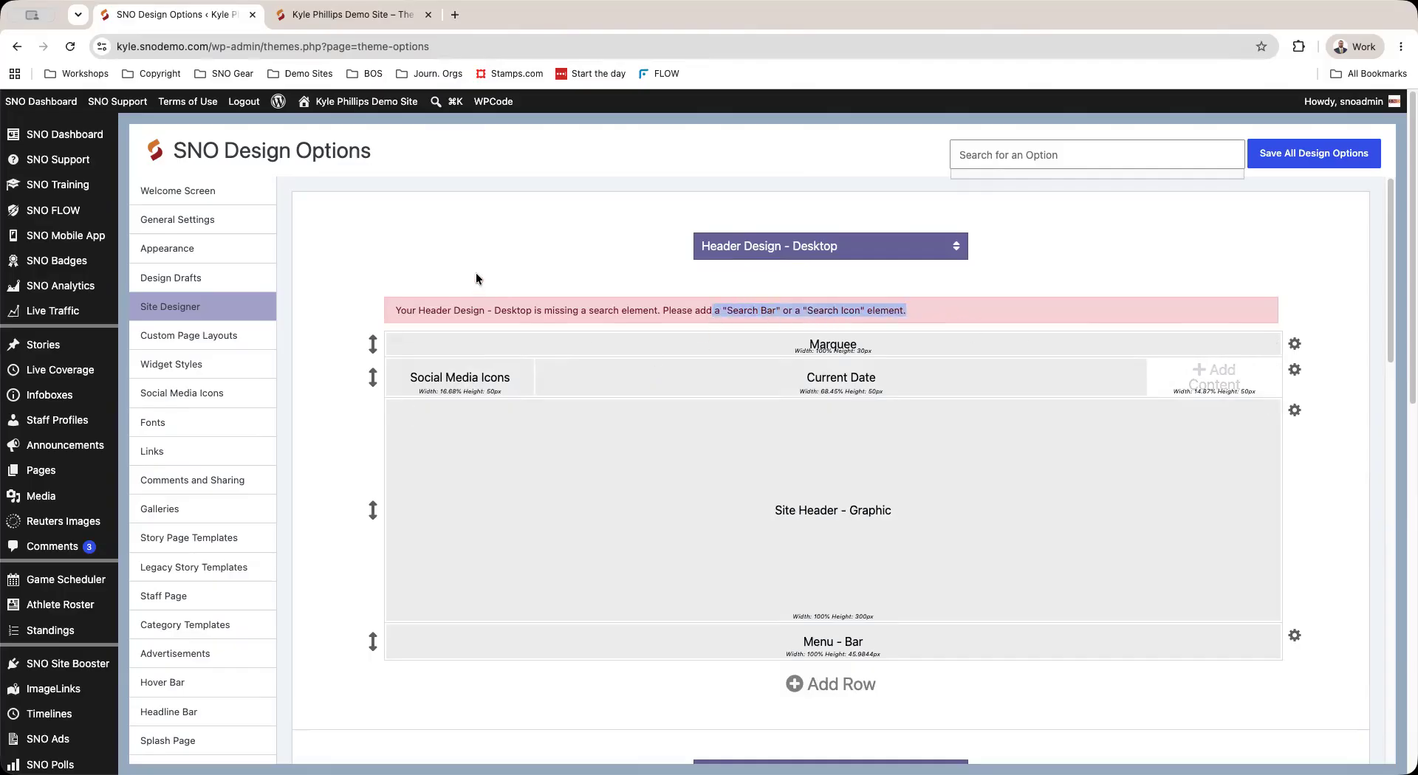
pyautogui.click(1149, 270)
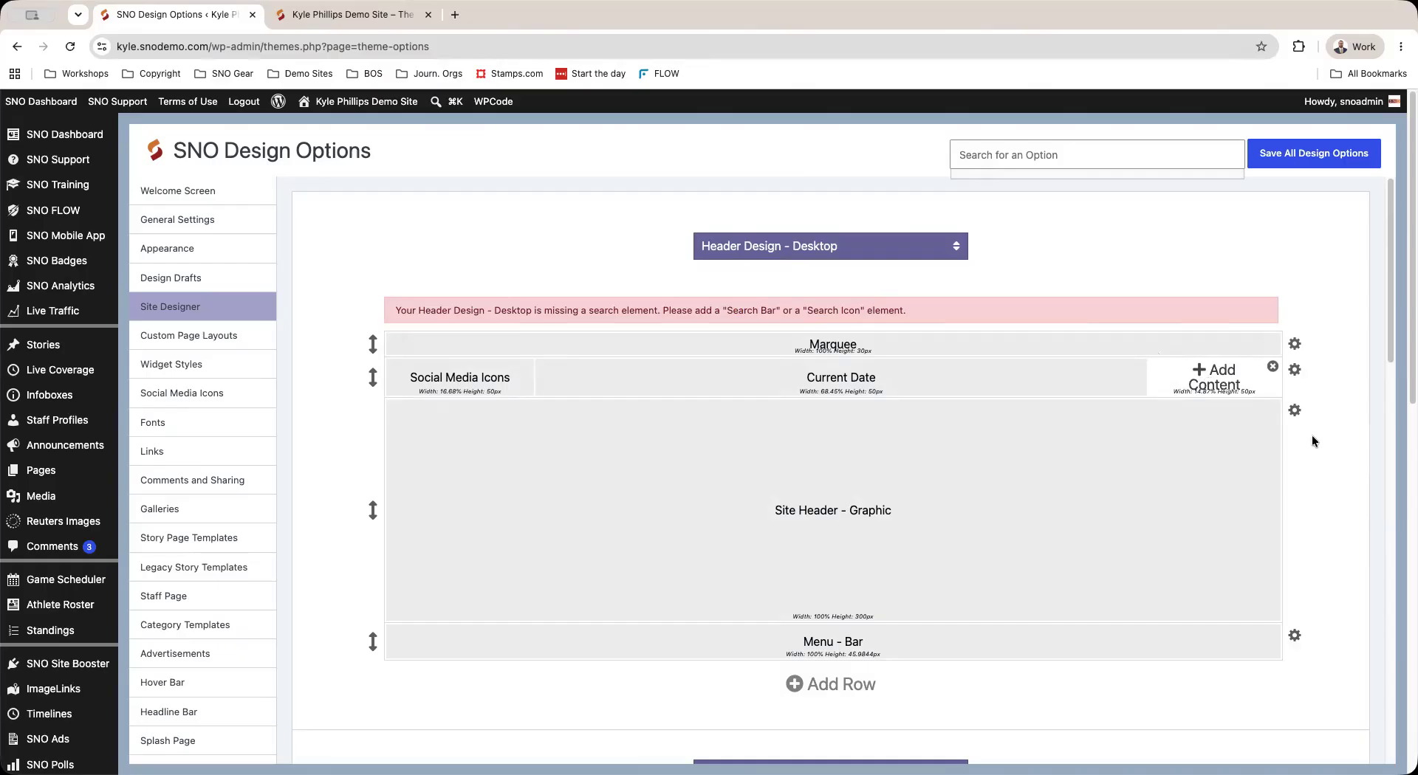
pyautogui.click(837, 693)
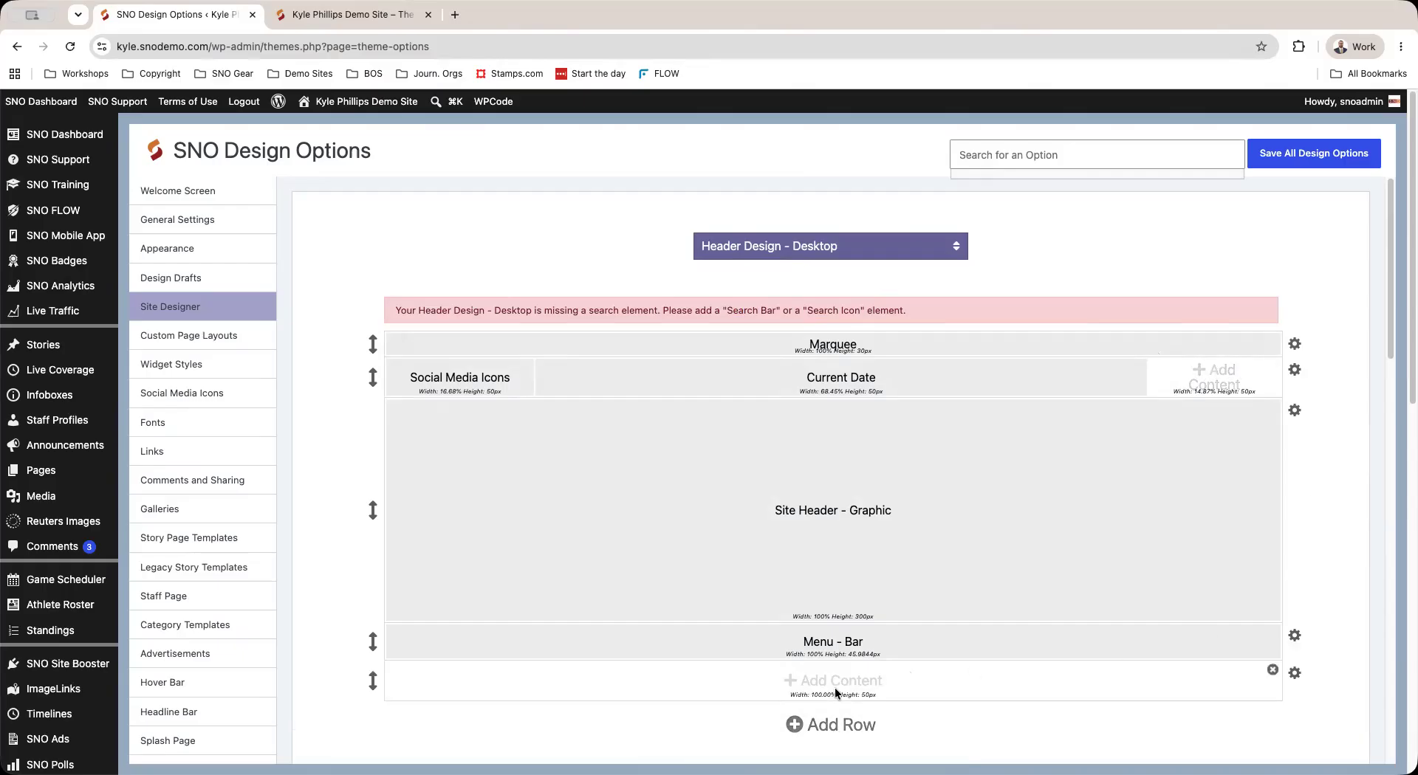
pyautogui.moveTo(374, 682); pyautogui.dragTo(342, 707)
pyautogui.click(1274, 671)
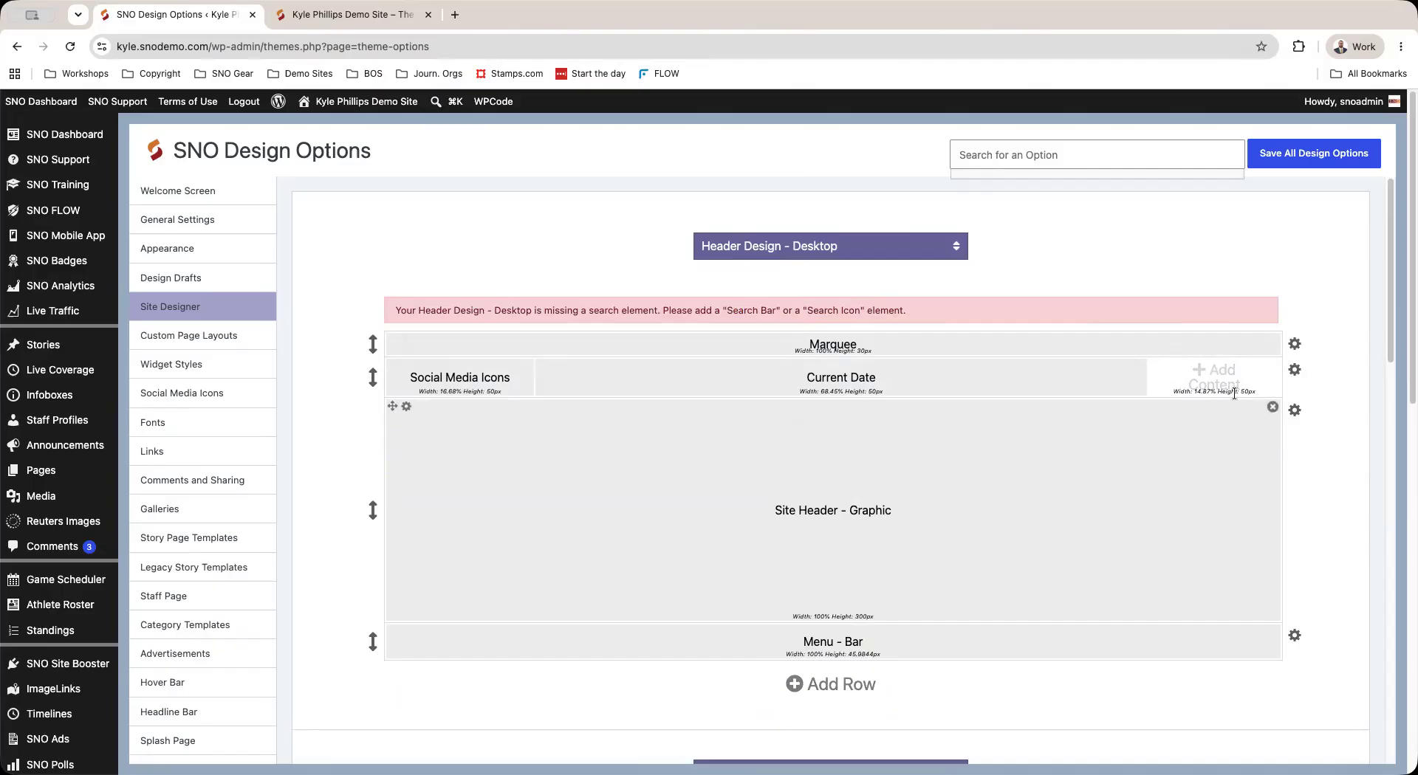
# - Add a Search Bar block to the empty area beside Current Date in the desktop header and review its settings
pyautogui.click(1208, 373)
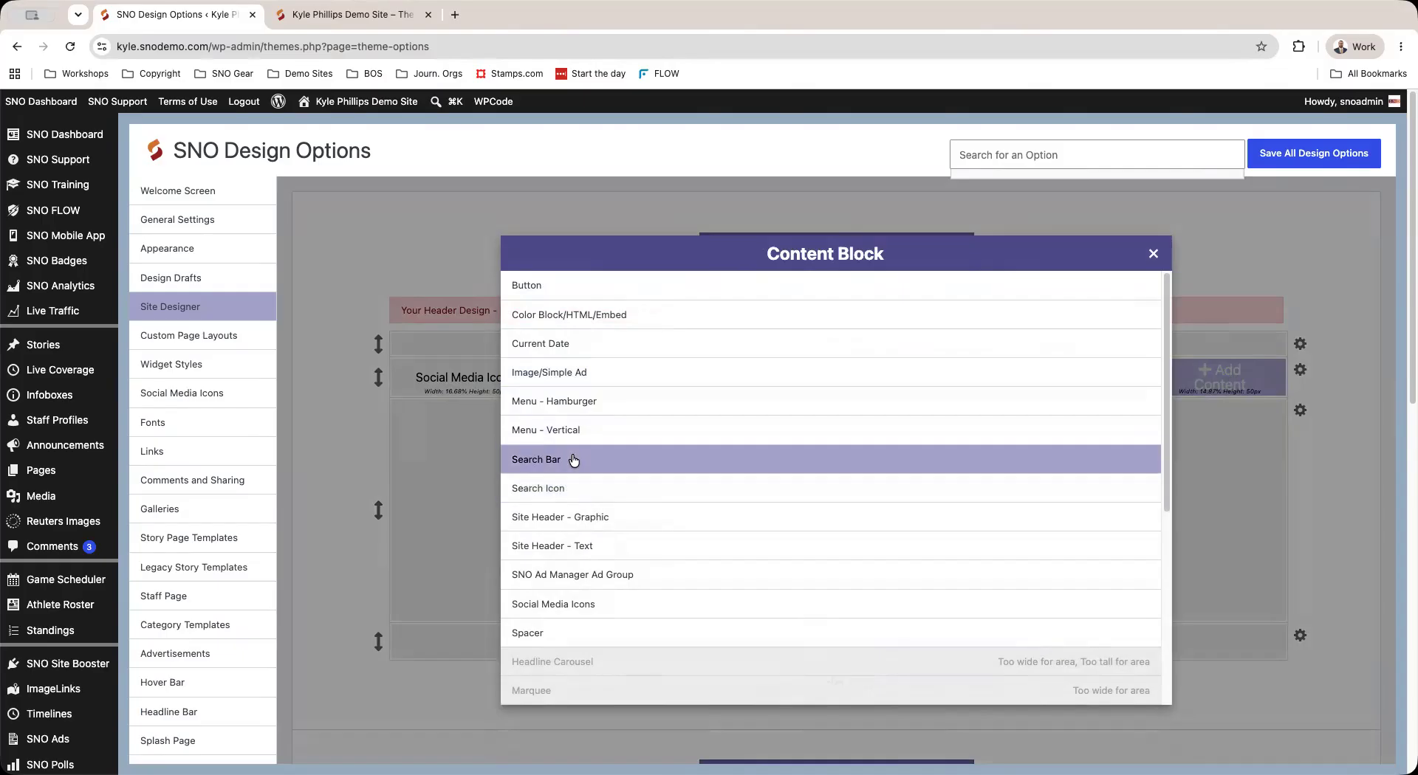
pyautogui.click(573, 460)
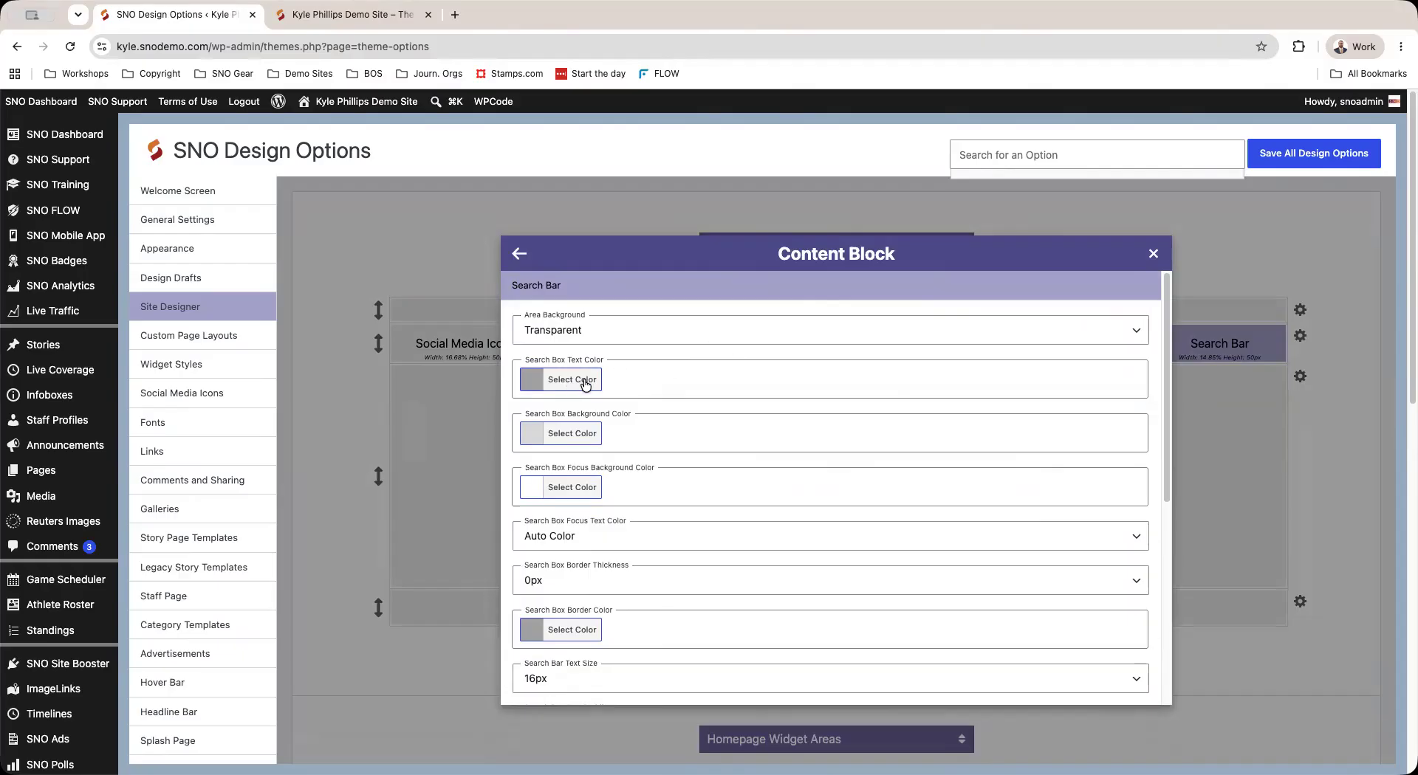
pyautogui.scroll(-5, 561, 483)
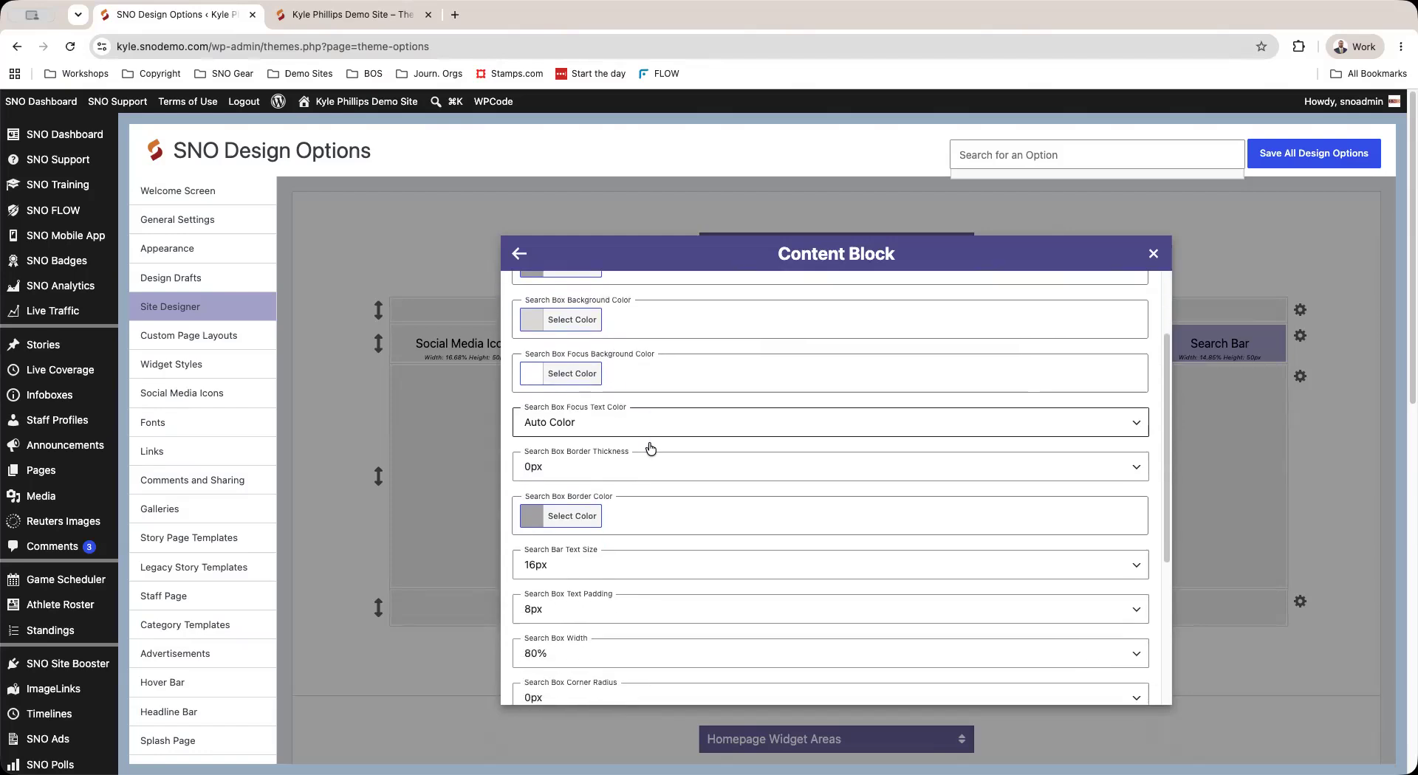
pyautogui.scroll(-3, 624, 458)
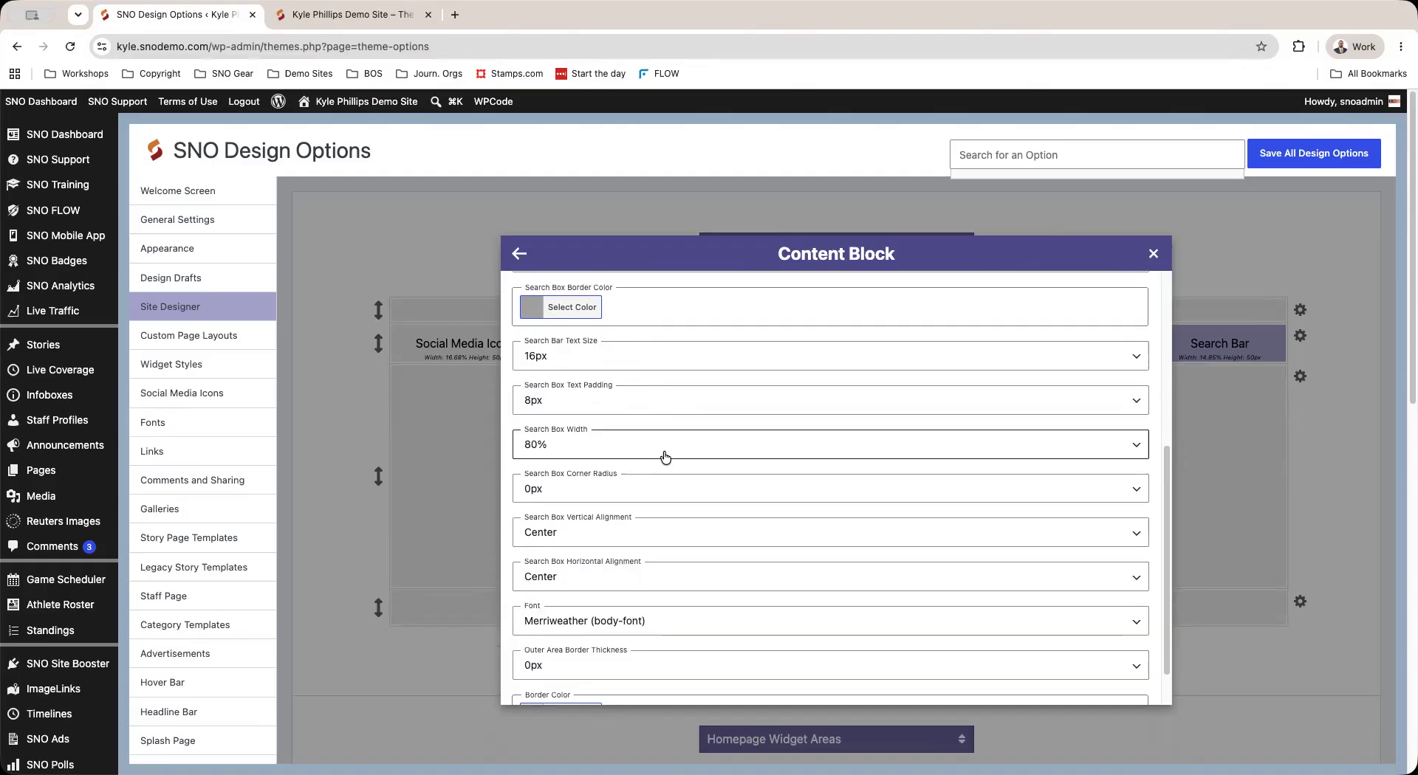
pyautogui.scroll(-1, 665, 456)
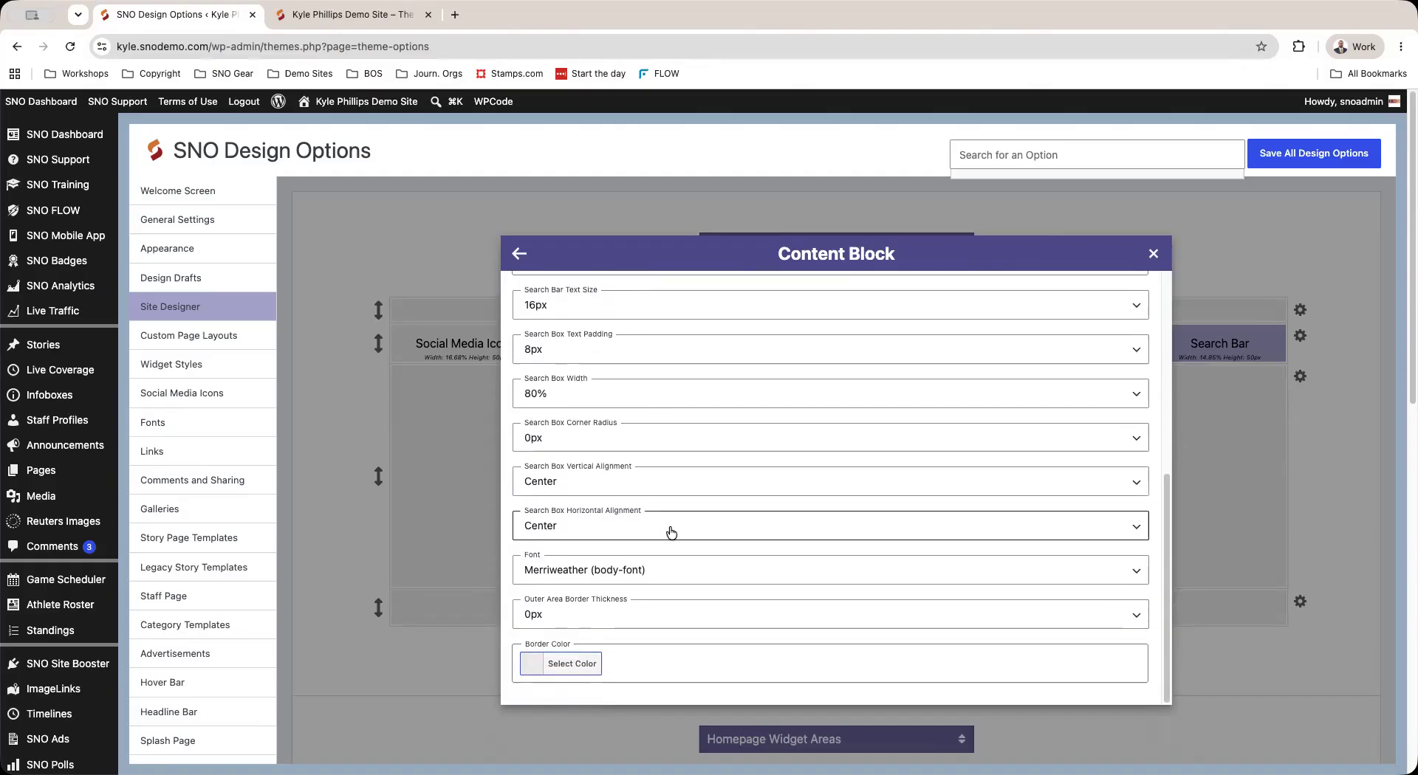
pyautogui.click(664, 569)
pyautogui.click(682, 566)
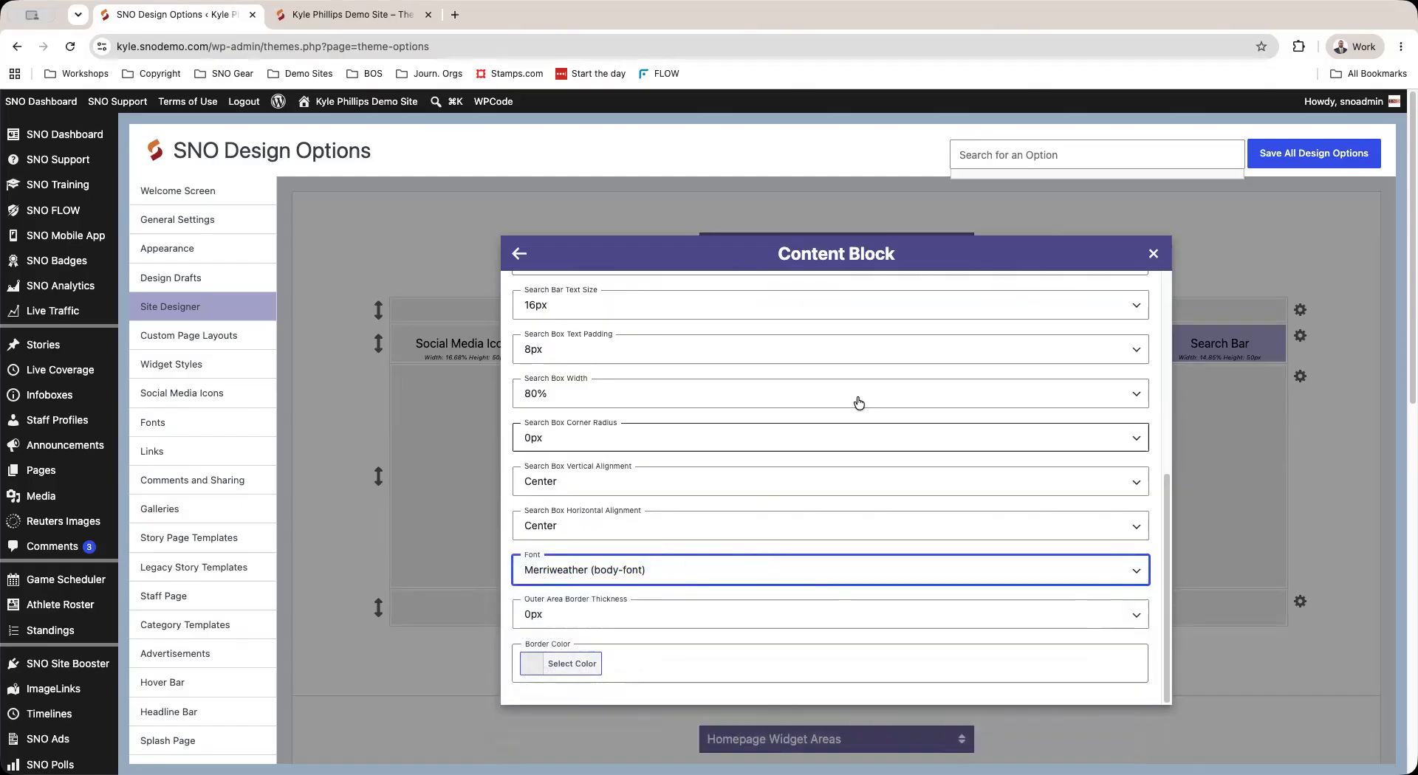
pyautogui.click(1152, 253)
# - Save all design options and check the header's search bar on the live homepage
pyautogui.click(1338, 153)
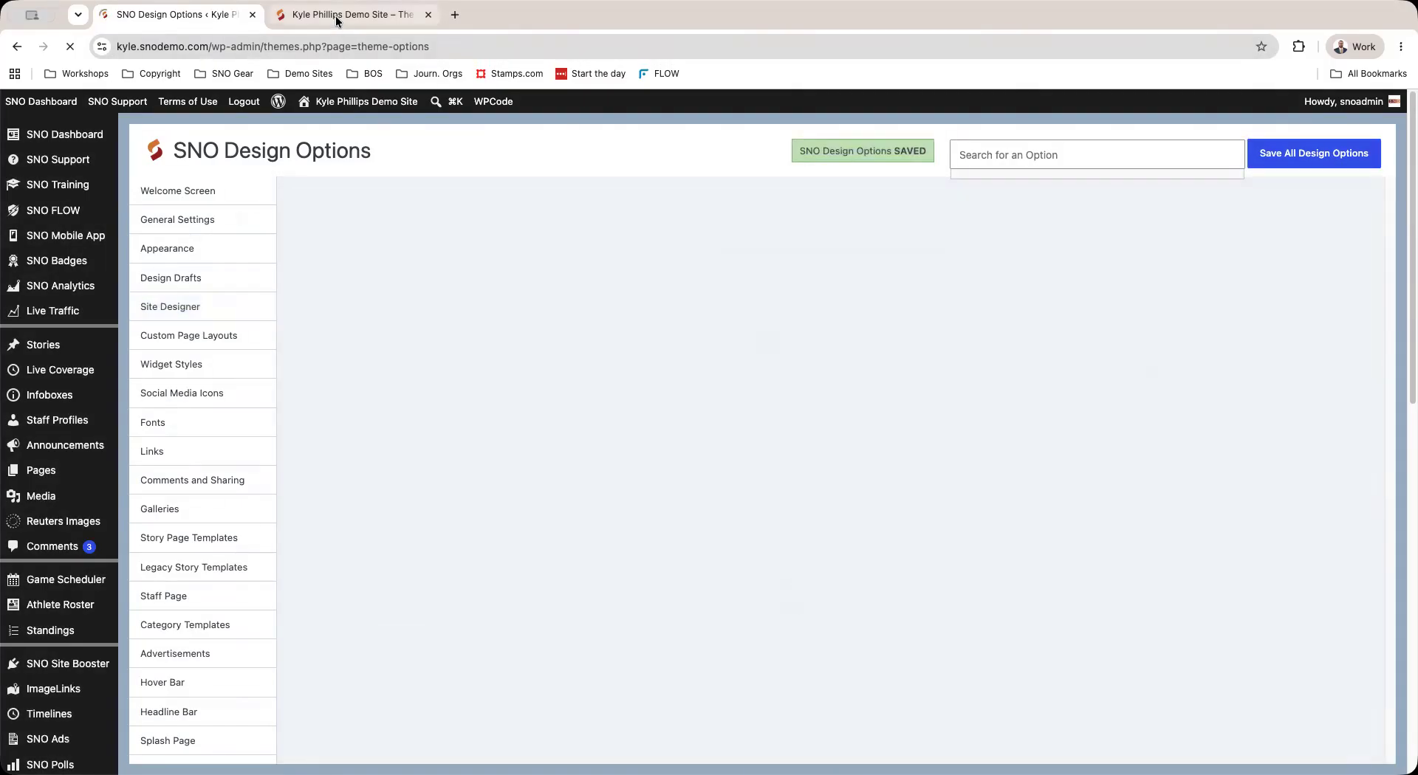
pyautogui.click(334, 16)
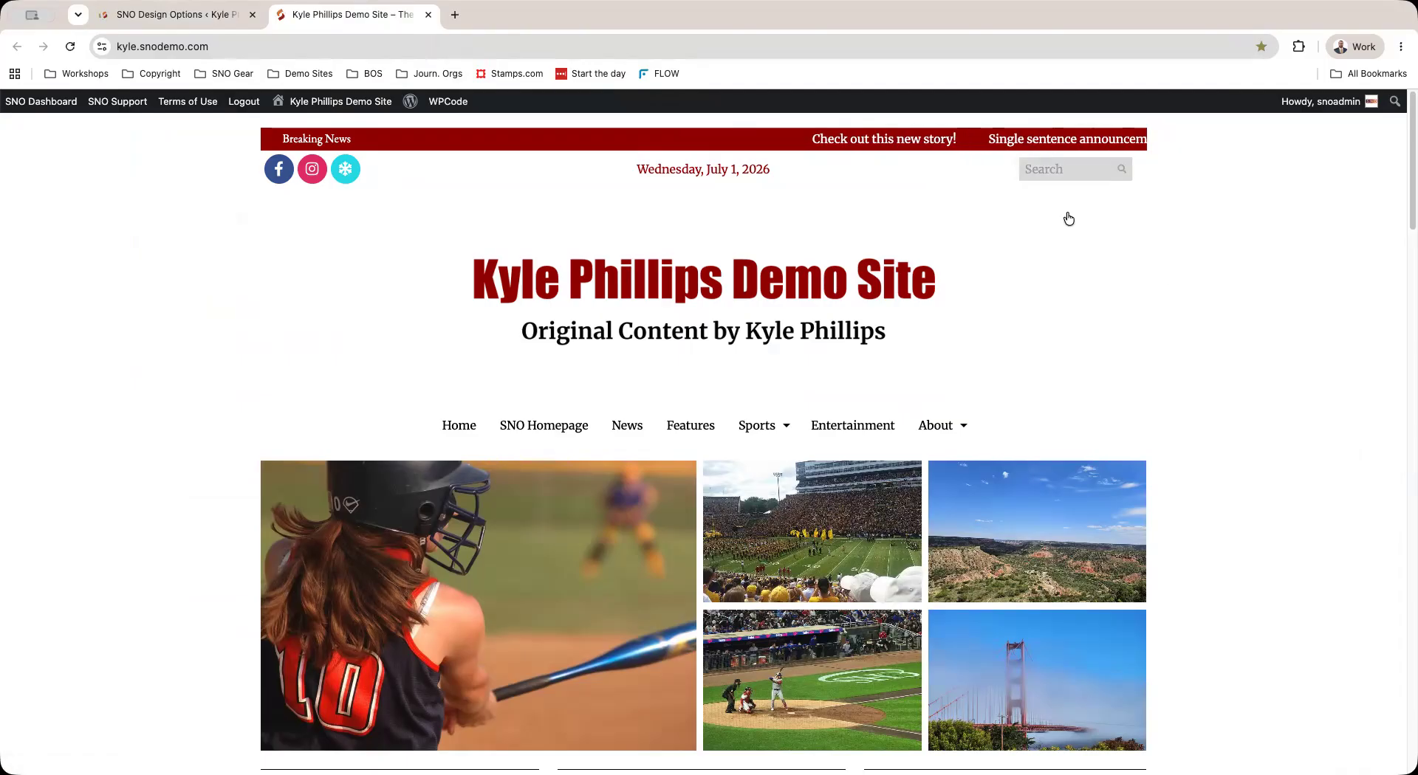
pyautogui.click(189, 15)
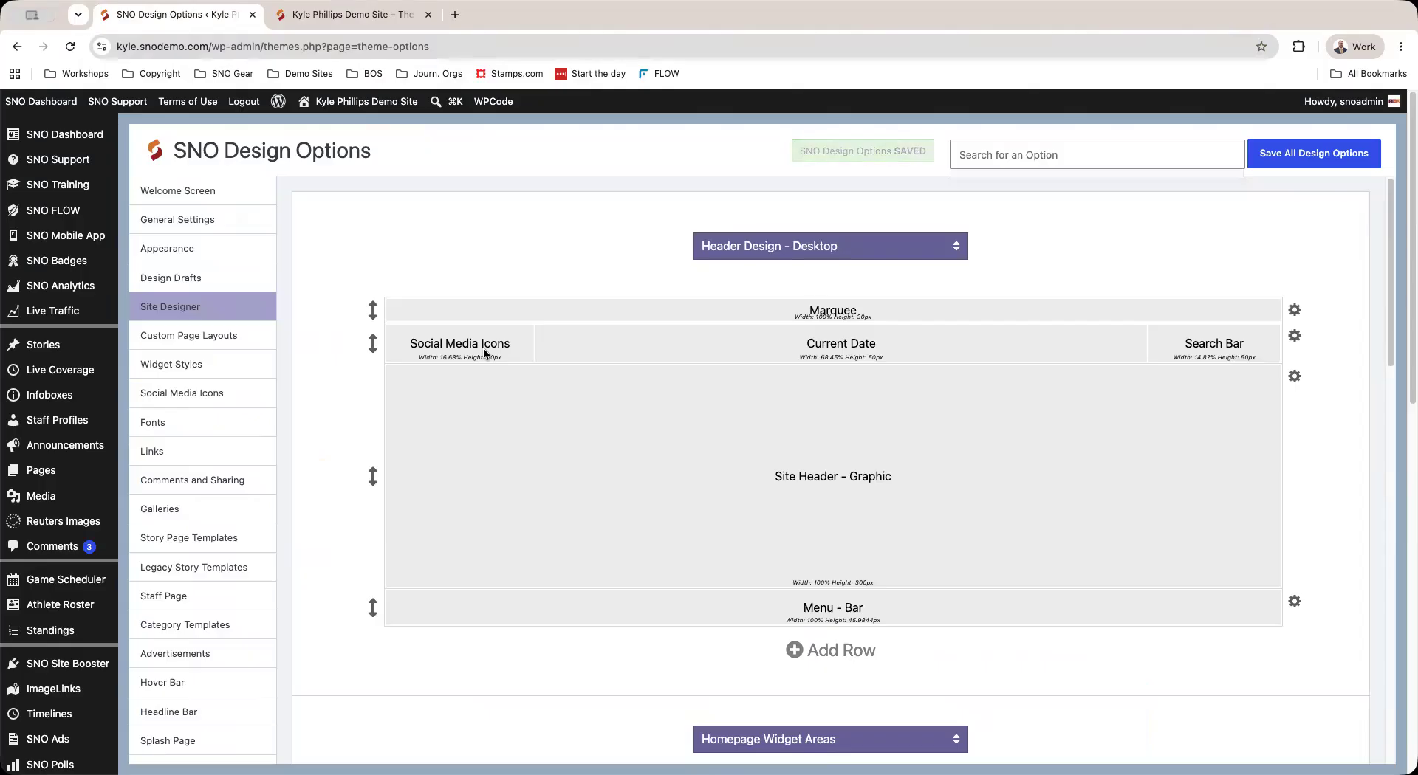
# - Open the Social Media Icons design options and show the SNO Dashboard shortcuts
pyautogui.moveTo(1207, 359)
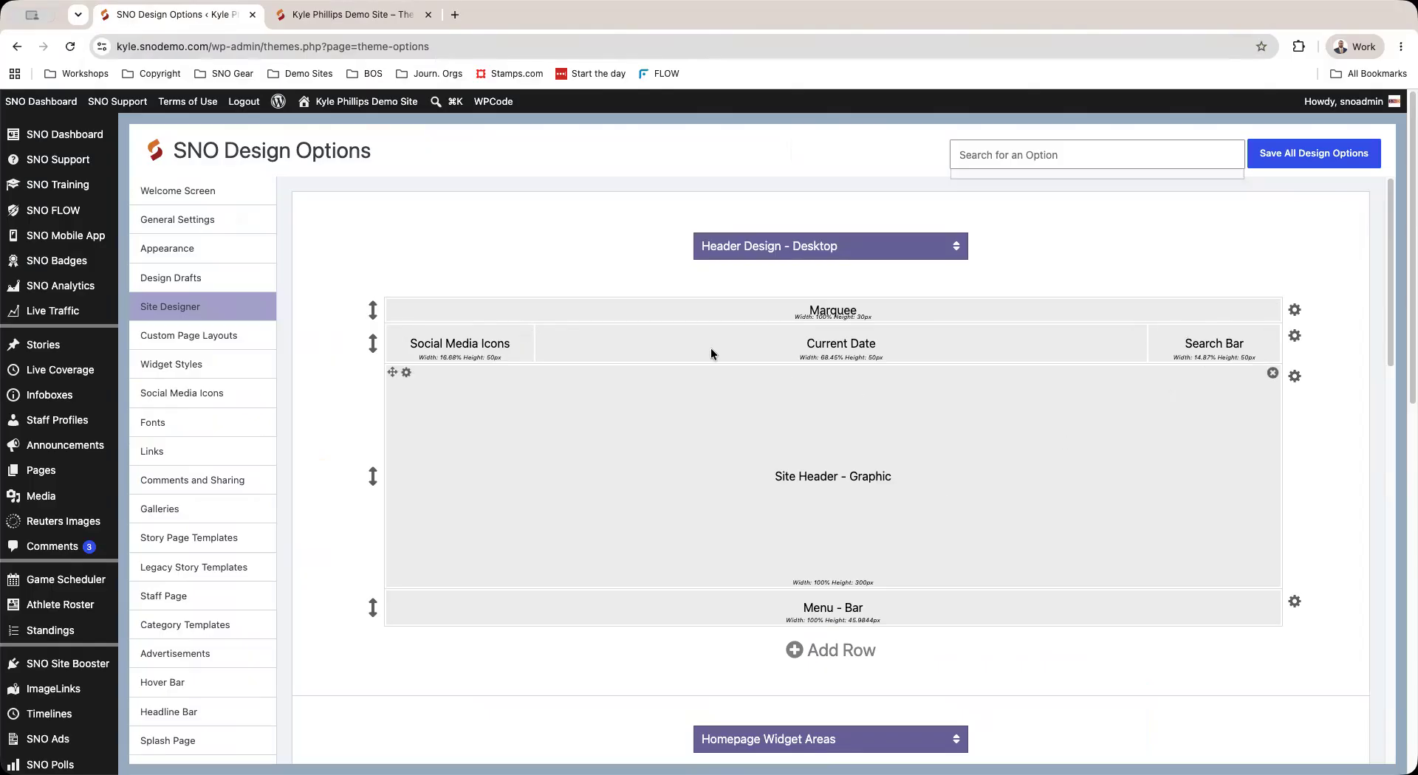
pyautogui.click(245, 400)
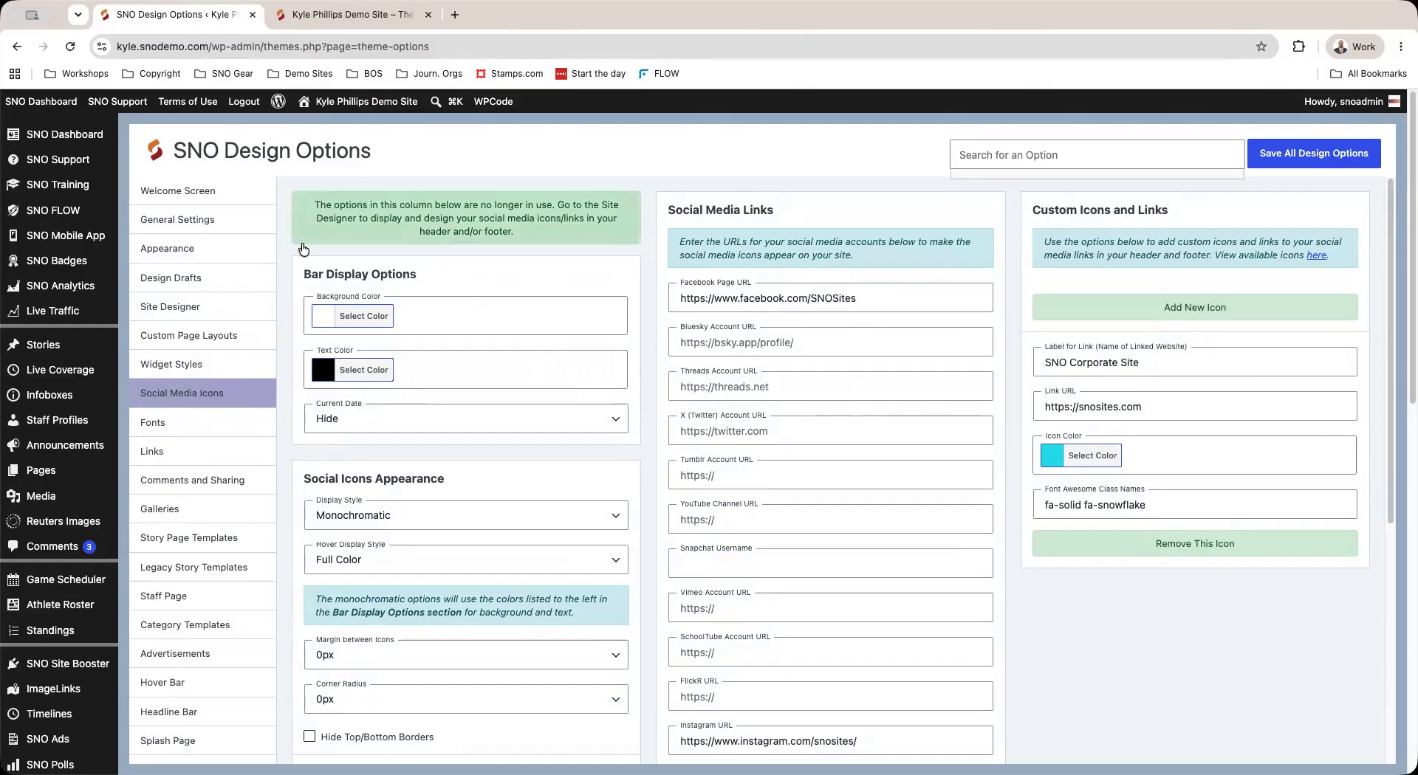
pyautogui.moveTo(53, 102)
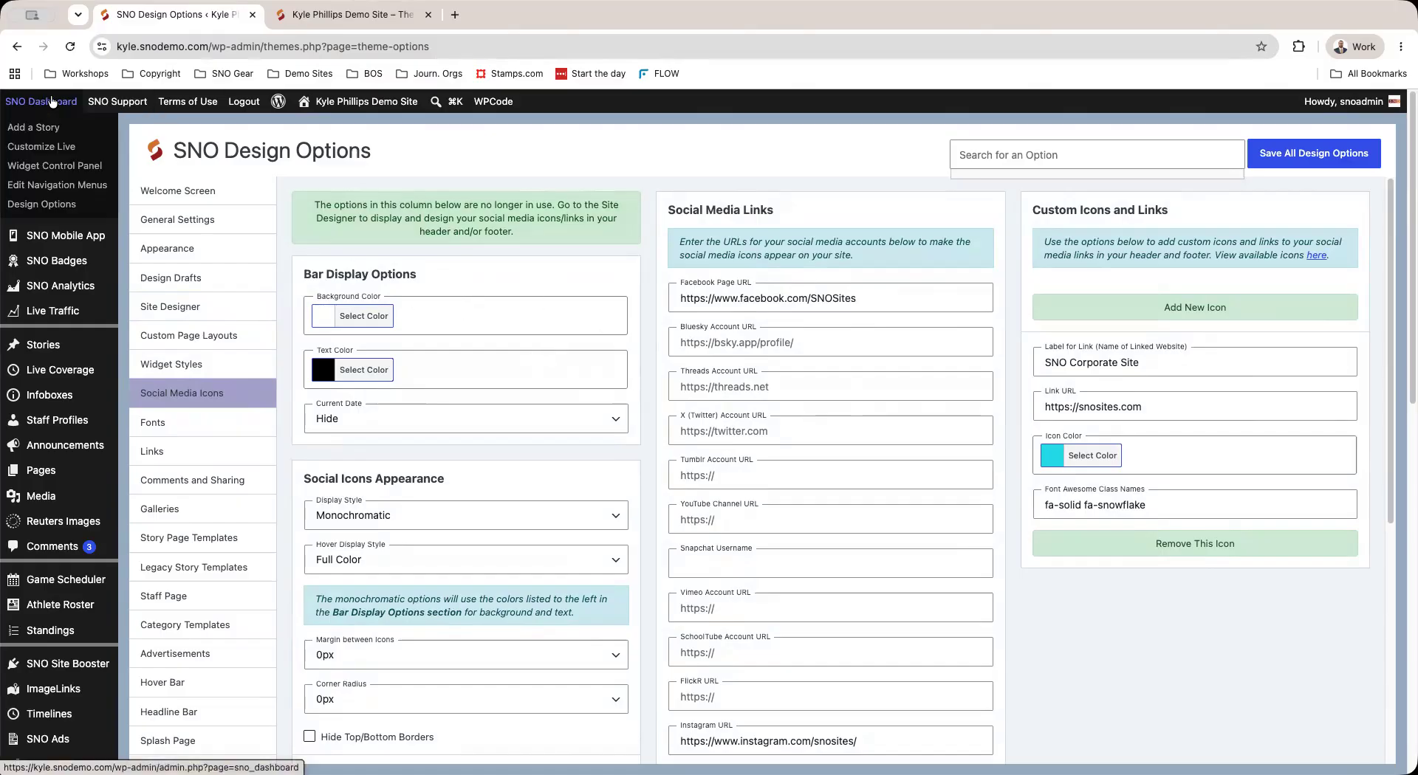